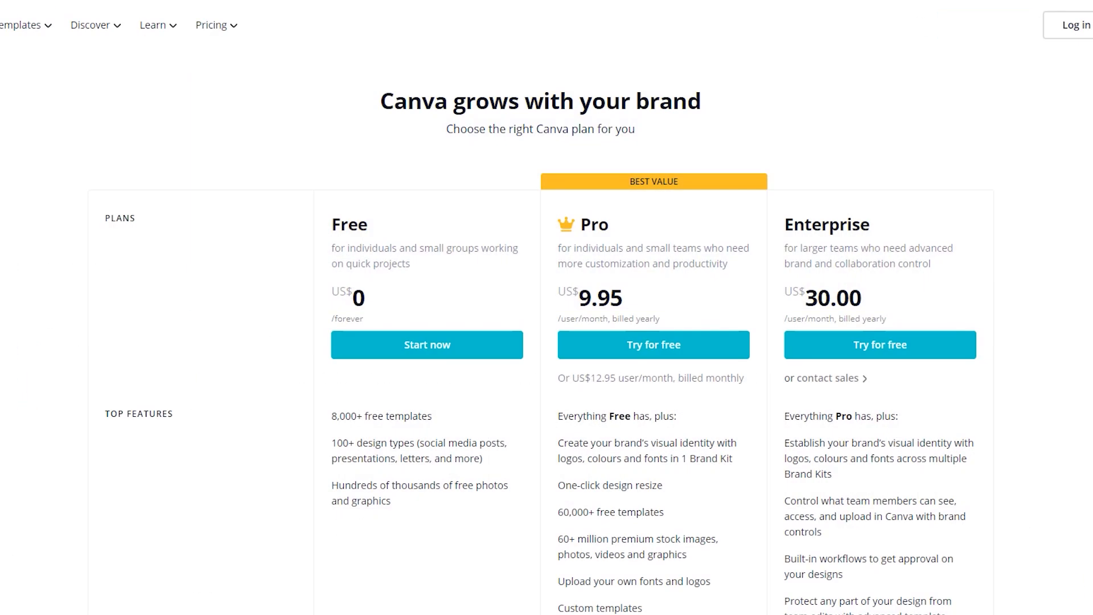
Examine the Canva plan comparison for features, collaboration, brand management, storage and support across Free, Pro and Enterprise
scroll(546, 307, "down", 2)
scroll(546, 307, "down", 7)
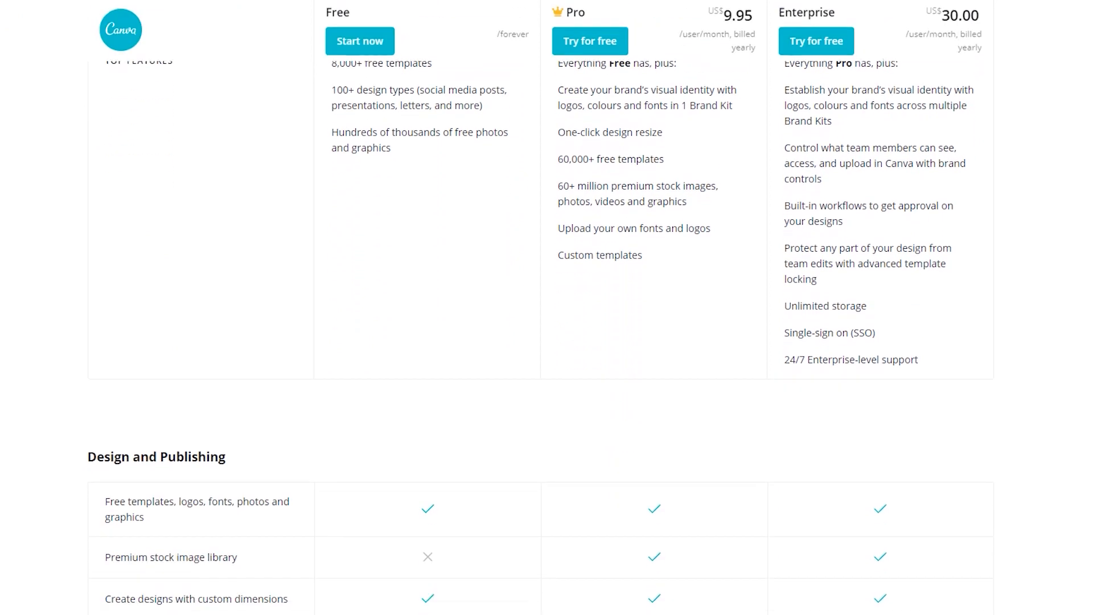
scroll(547, 307, "down", 5)
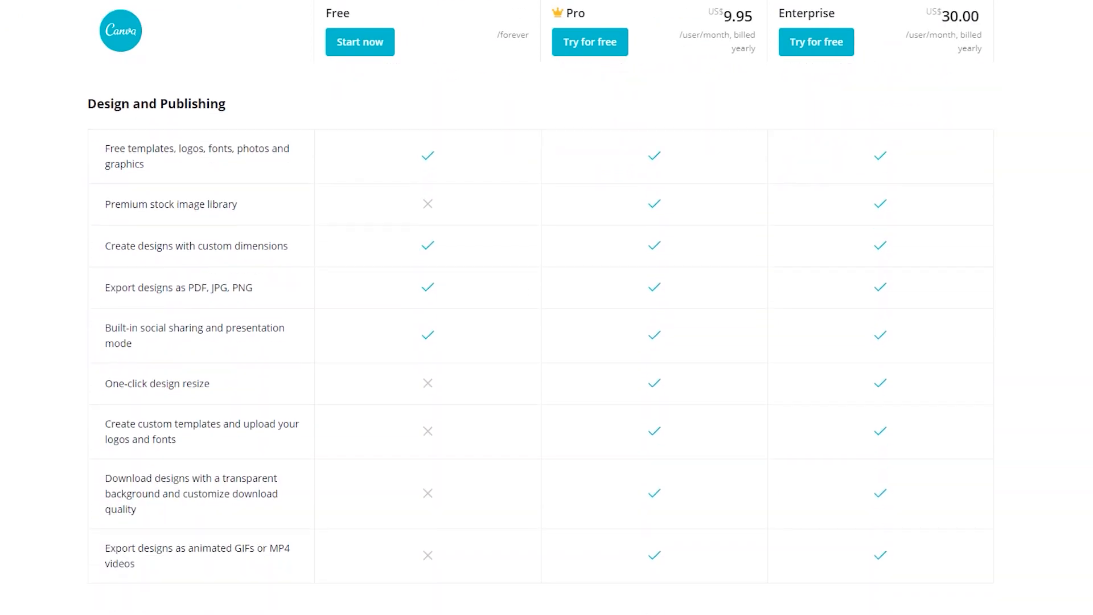
scroll(547, 307, "down", 8)
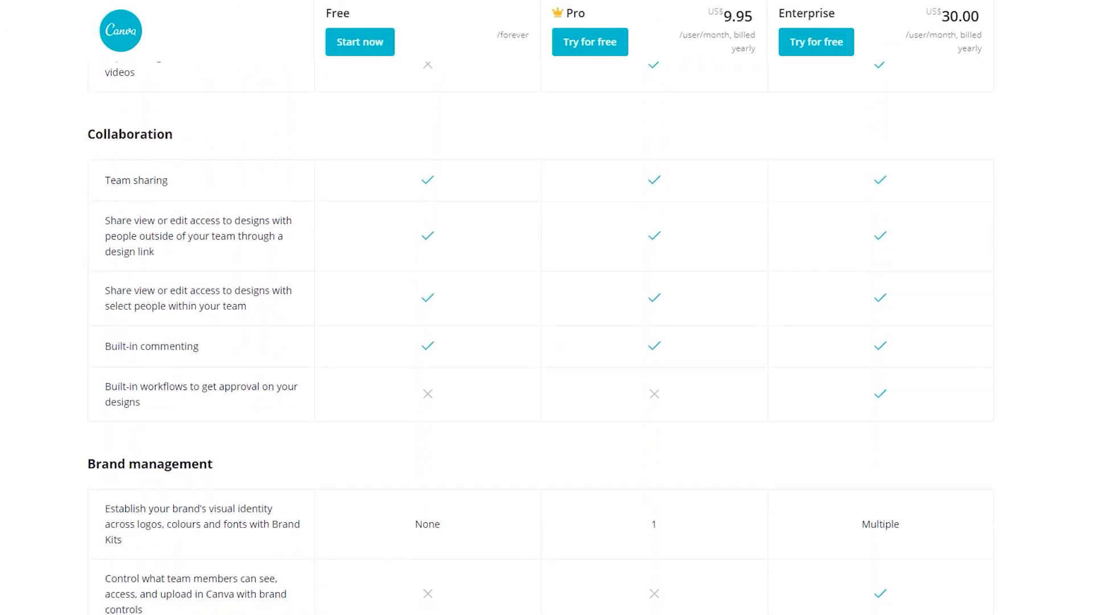
scroll(546, 308, "down", 5)
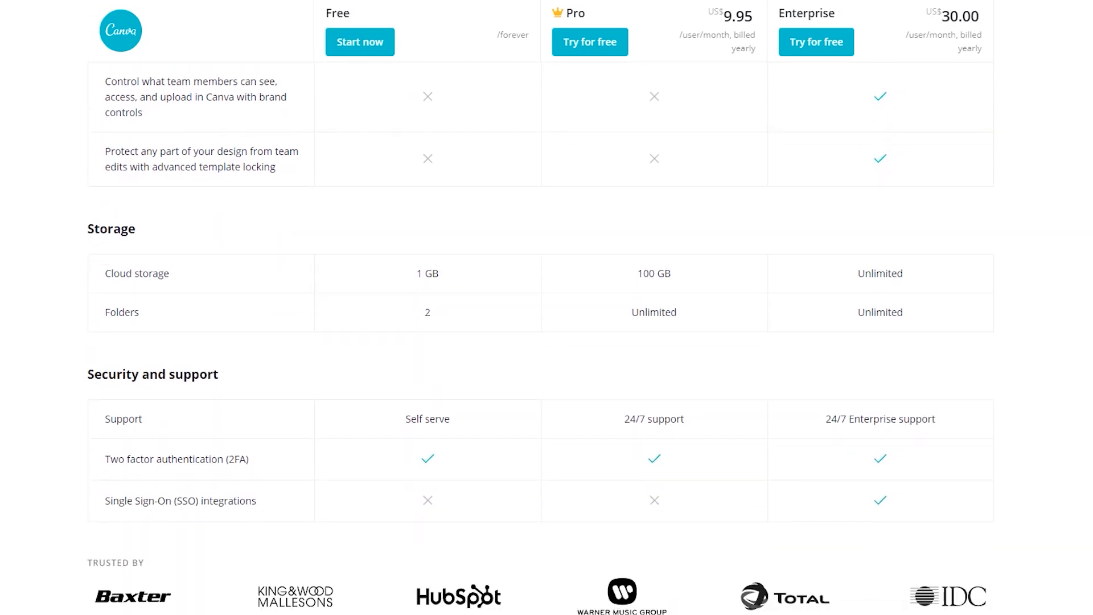
scroll(546, 307, "up", 8)
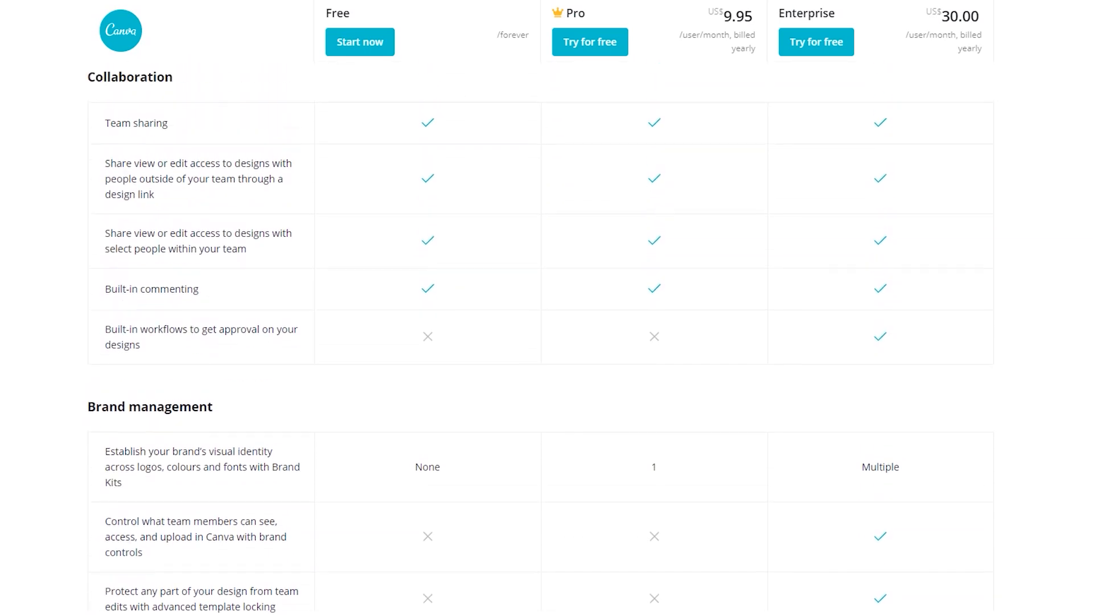
scroll(547, 307, "up", 7)
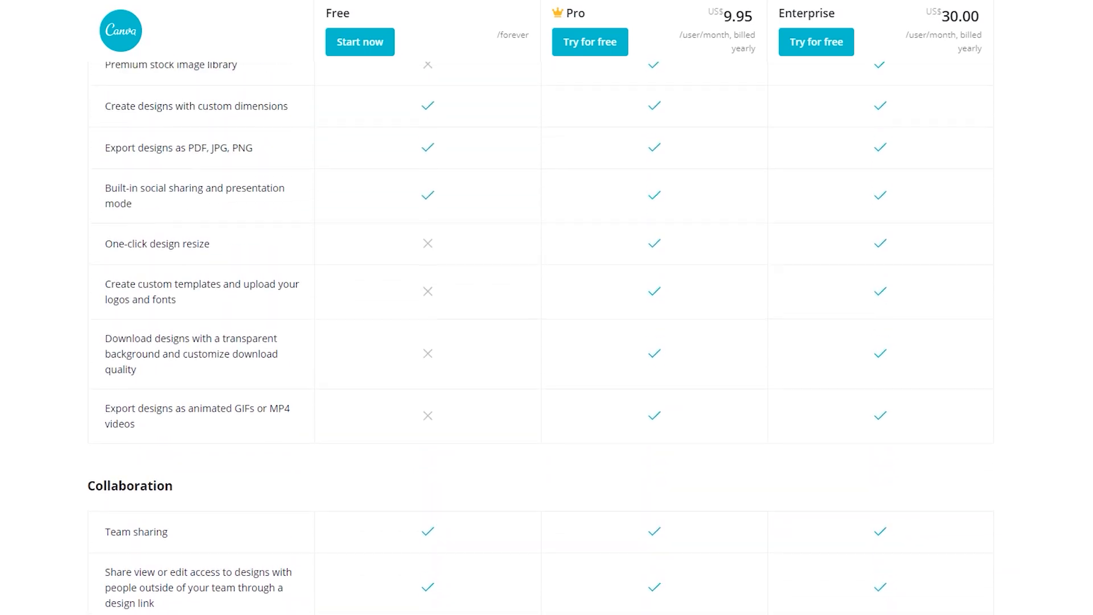
scroll(547, 307, "up", 8)
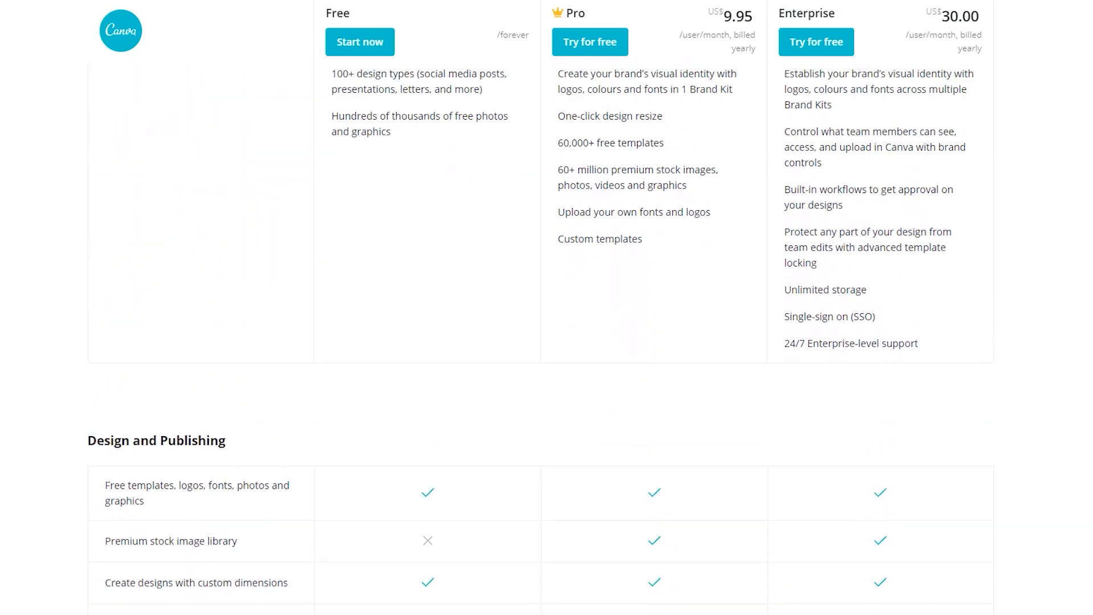
scroll(547, 307, "up", 5)
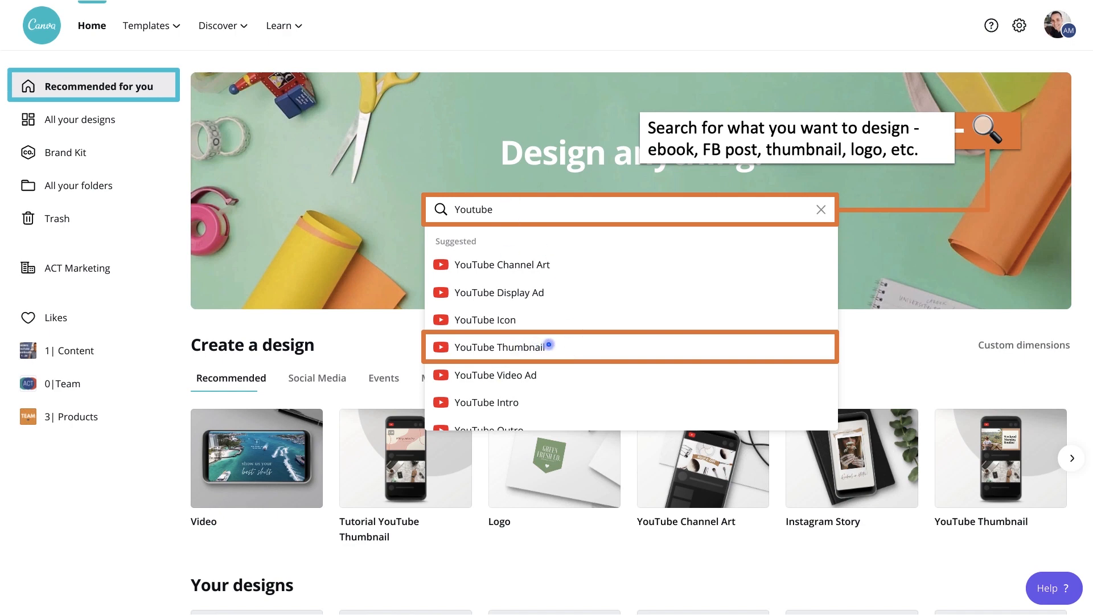
Start a YouTube Thumbnail design and place one copy of the uploaded photo of the man in a thinking pose on page 1
left_click(594, 348)
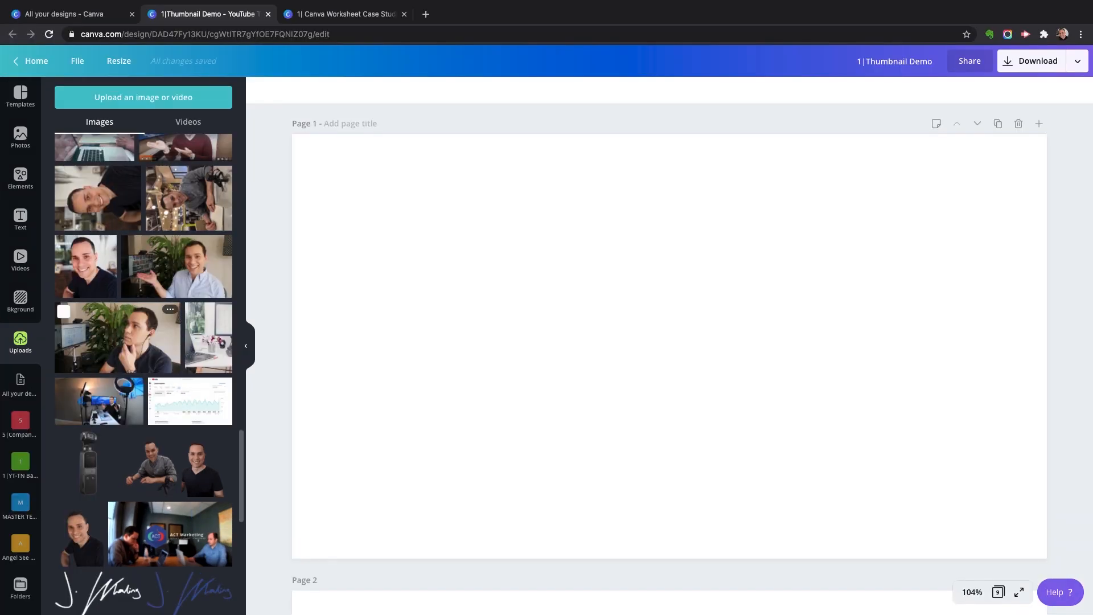
left_click_drag(117, 338, 683, 342)
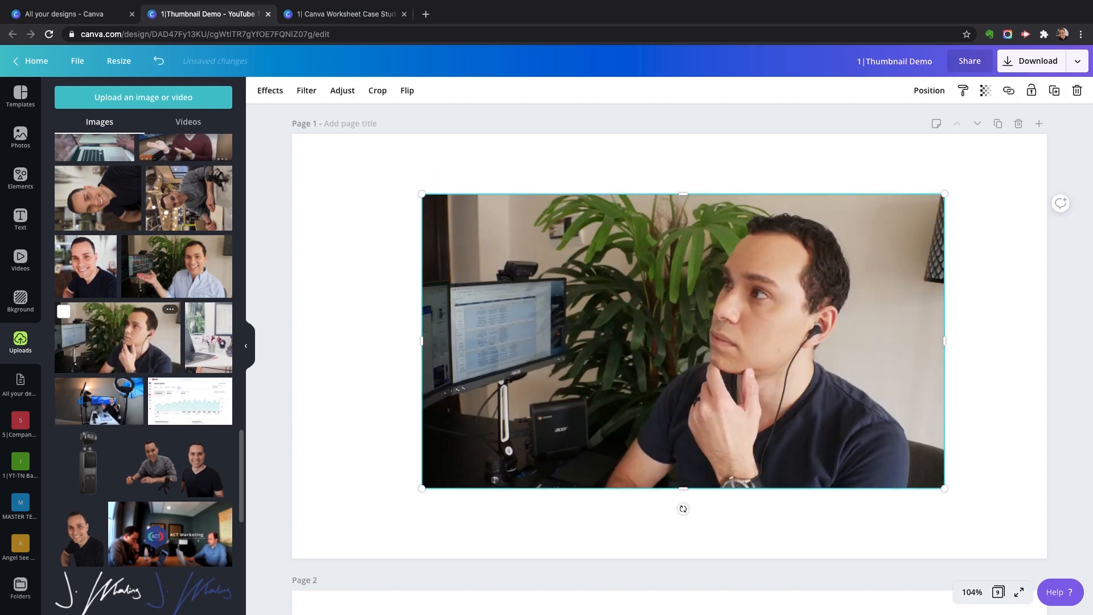
key("Delete")
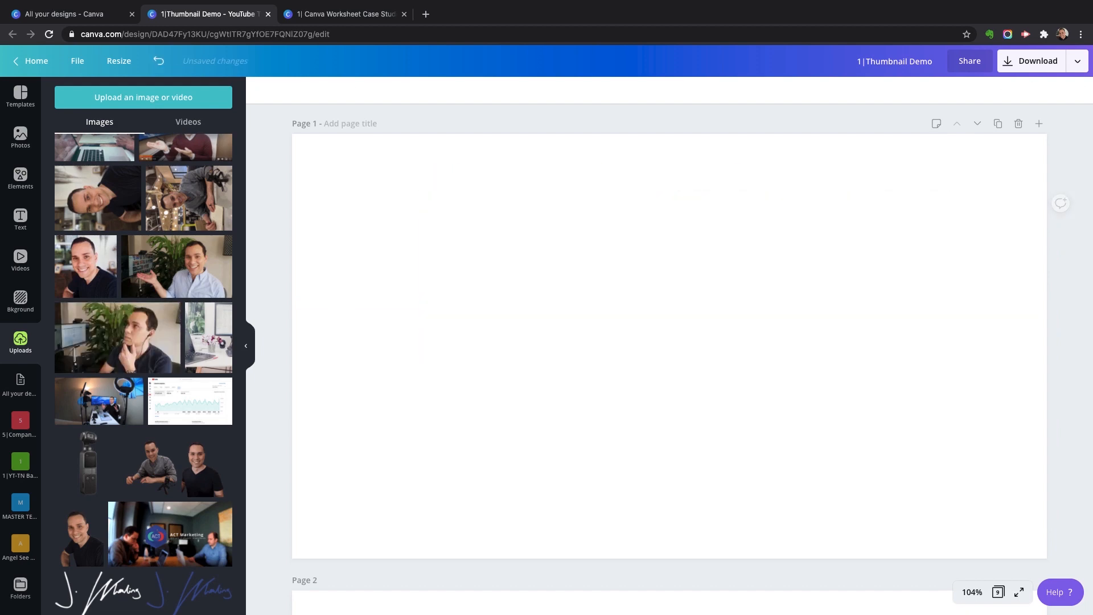
double_click(118, 338)
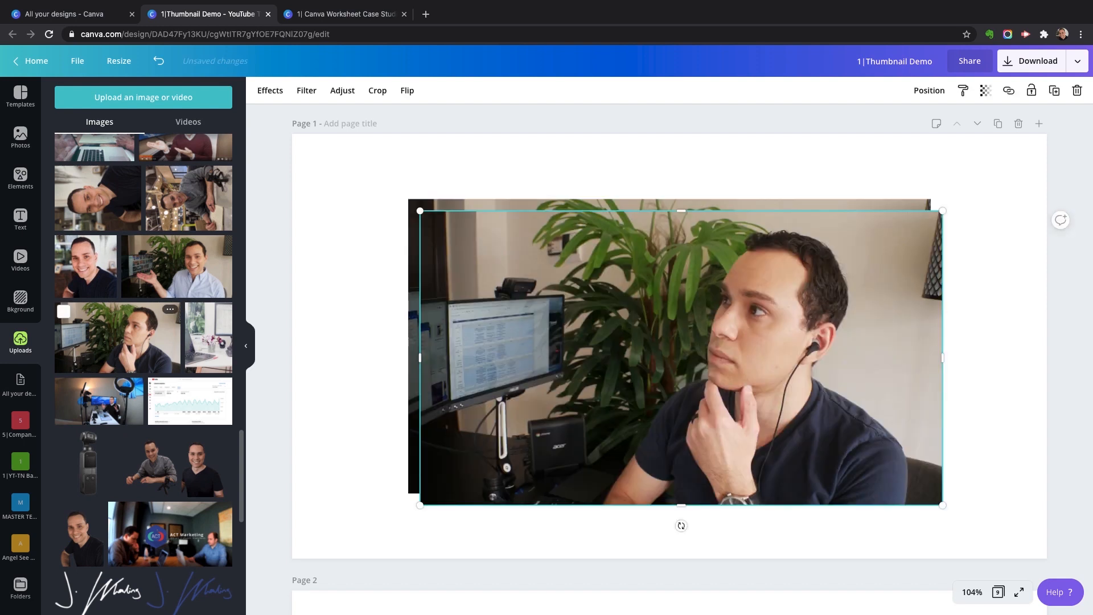
key("Delete")
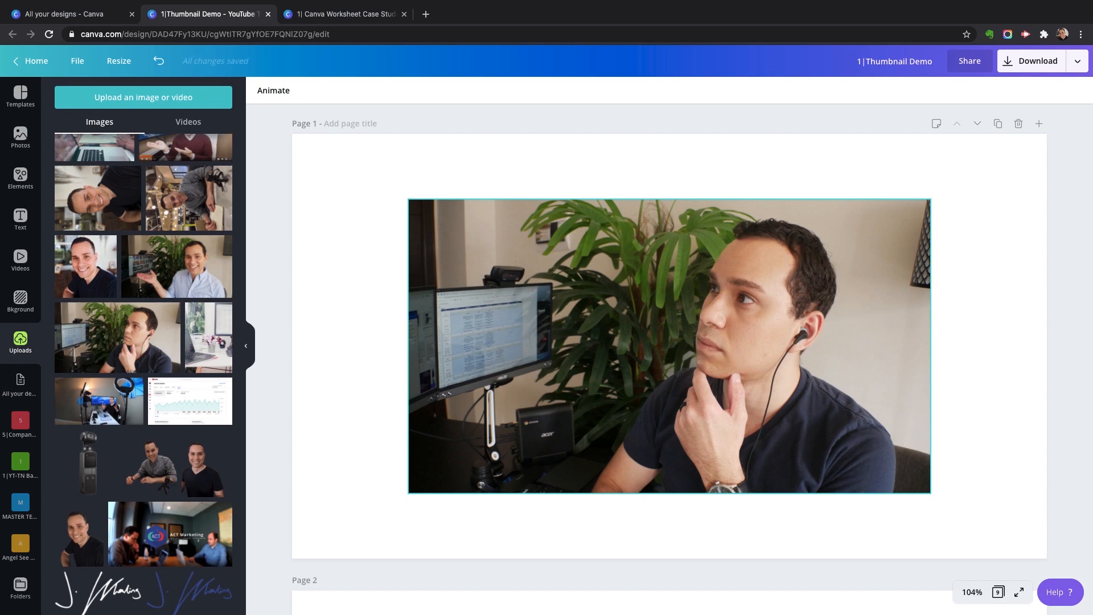
Add the uploaded photo of the smiling man in the blue shirt to page 2 and delete it again
scroll(670, 341, "down", 6)
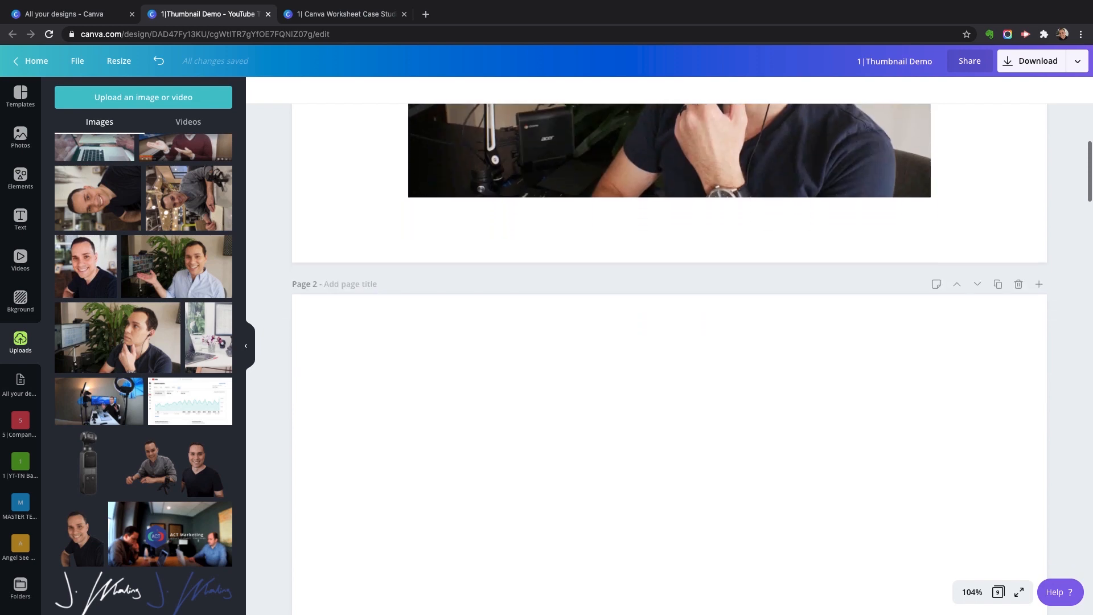
scroll(669, 342, "down", 1)
left_click(670, 364)
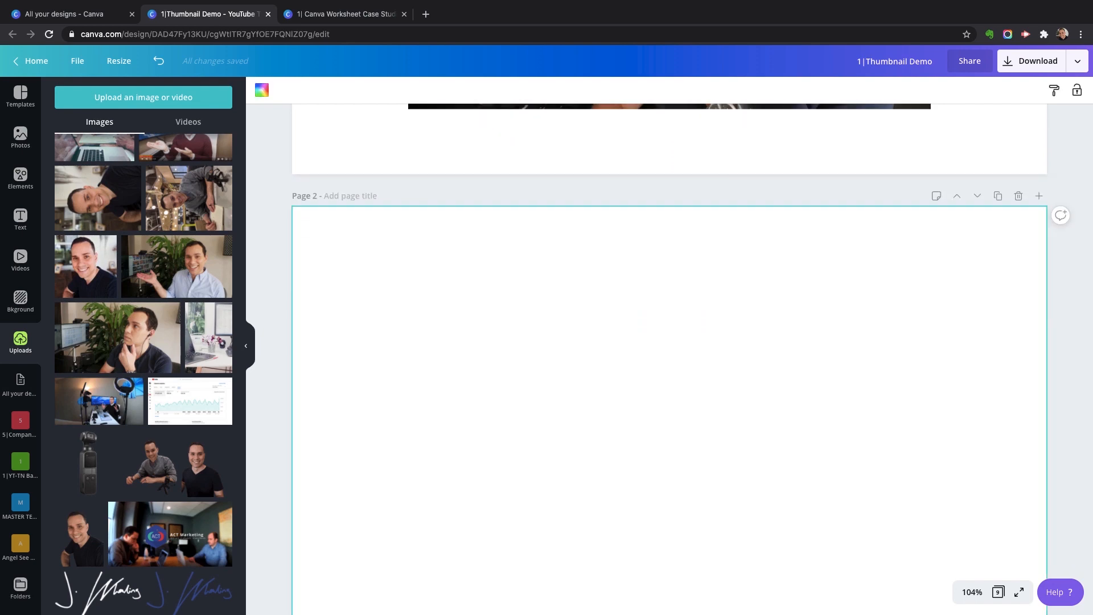
left_click(177, 266)
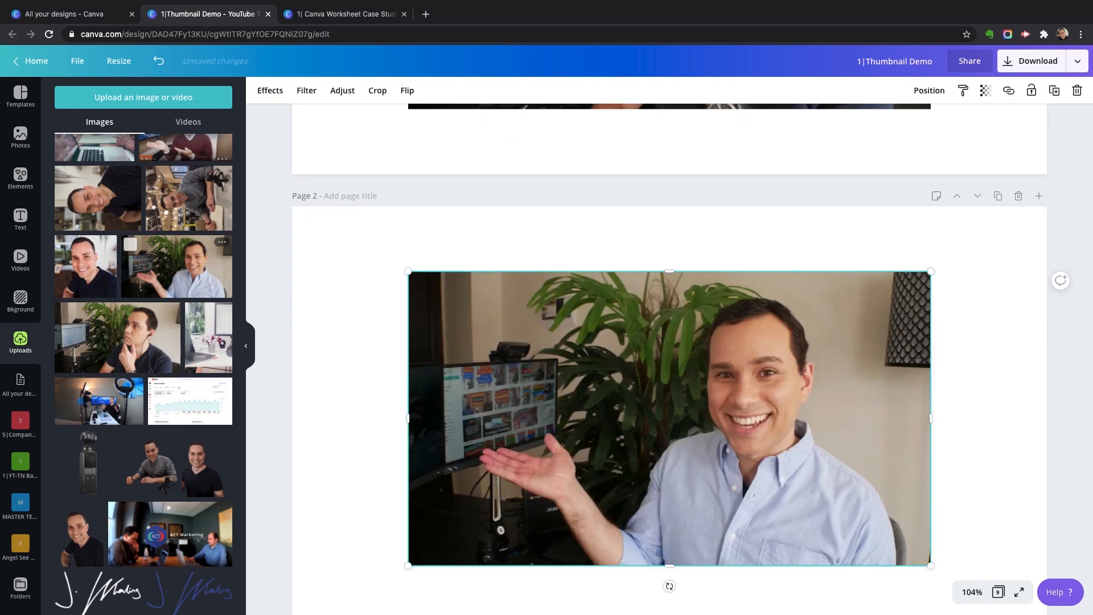
key("Delete")
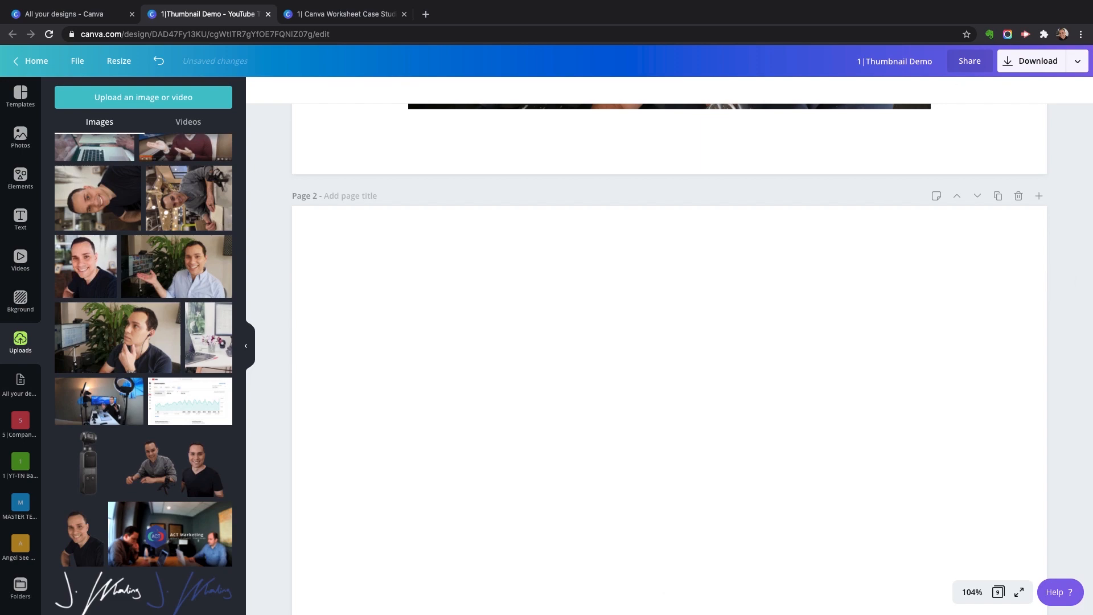
Try the thinking-pose photo as the page 1 background and undo the replacement
scroll(669, 347, "up", 7)
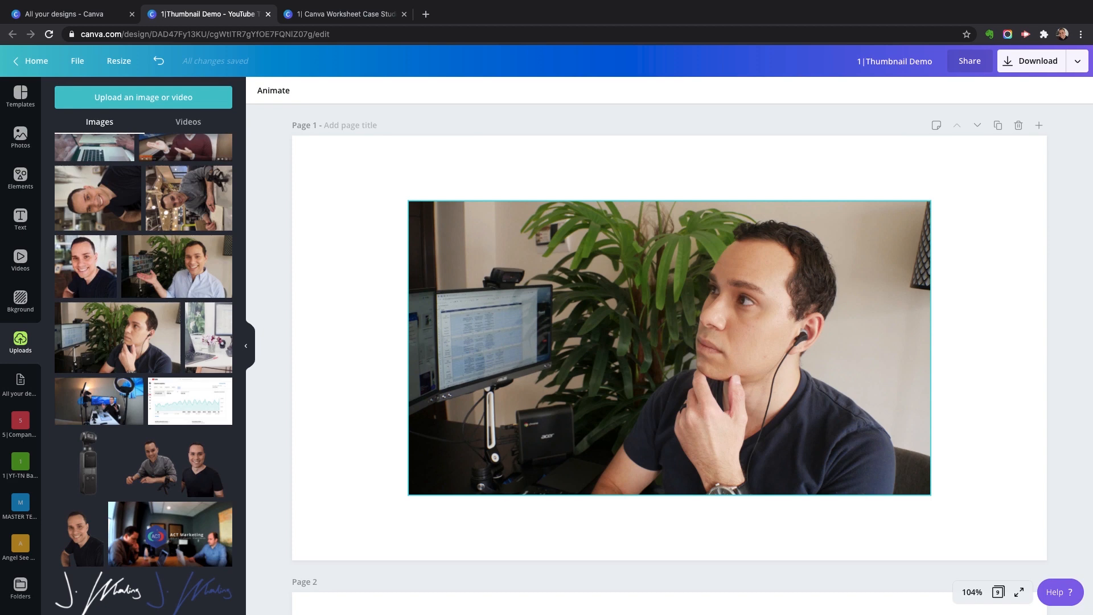
right_click(590, 276)
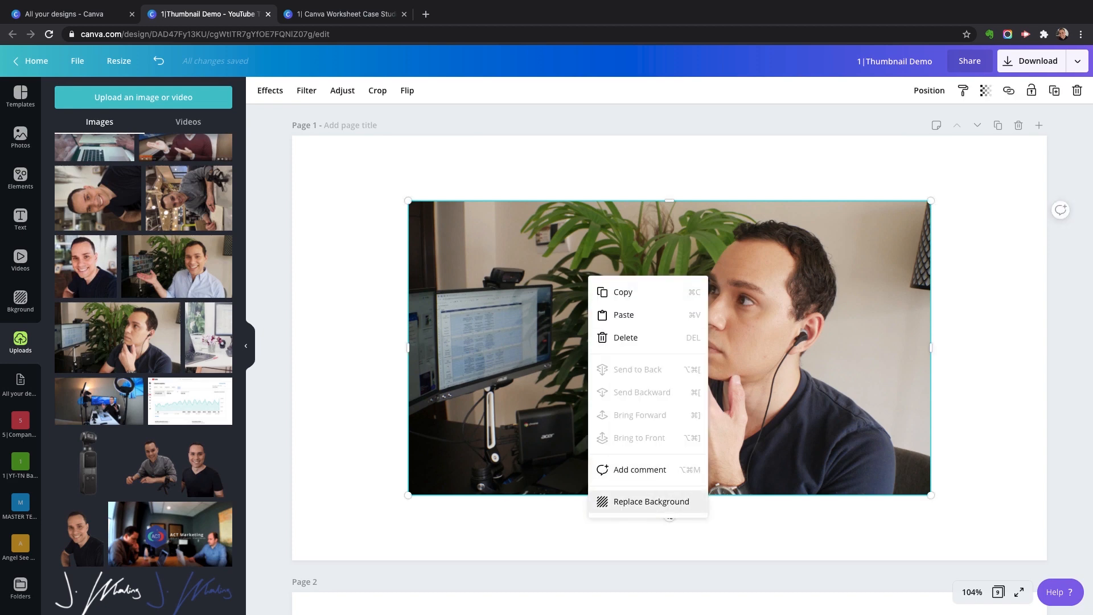
left_click(649, 502)
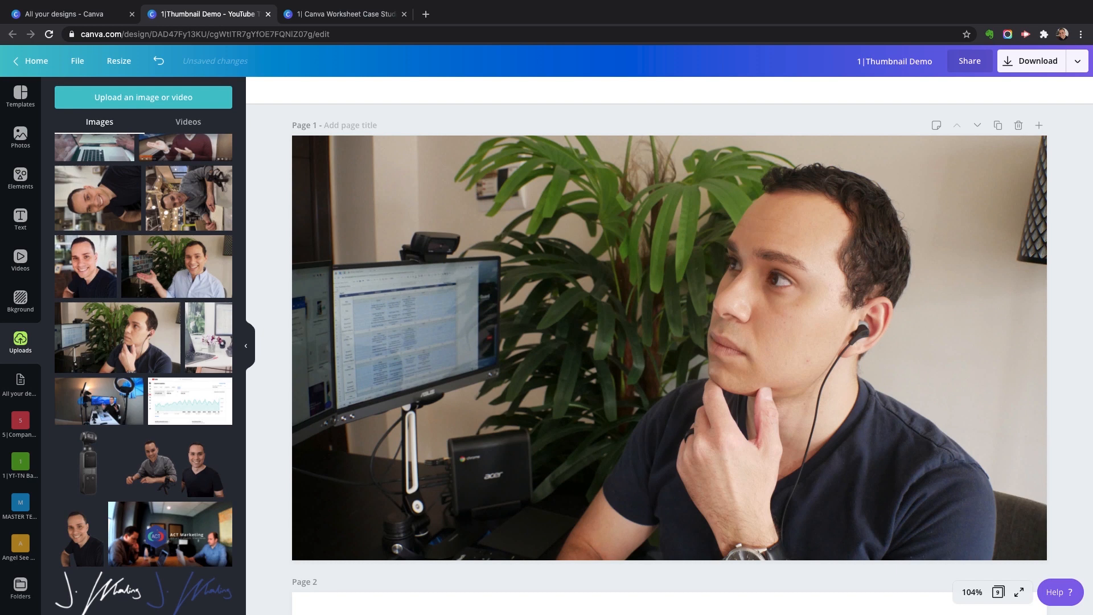
key("ctrl+z")
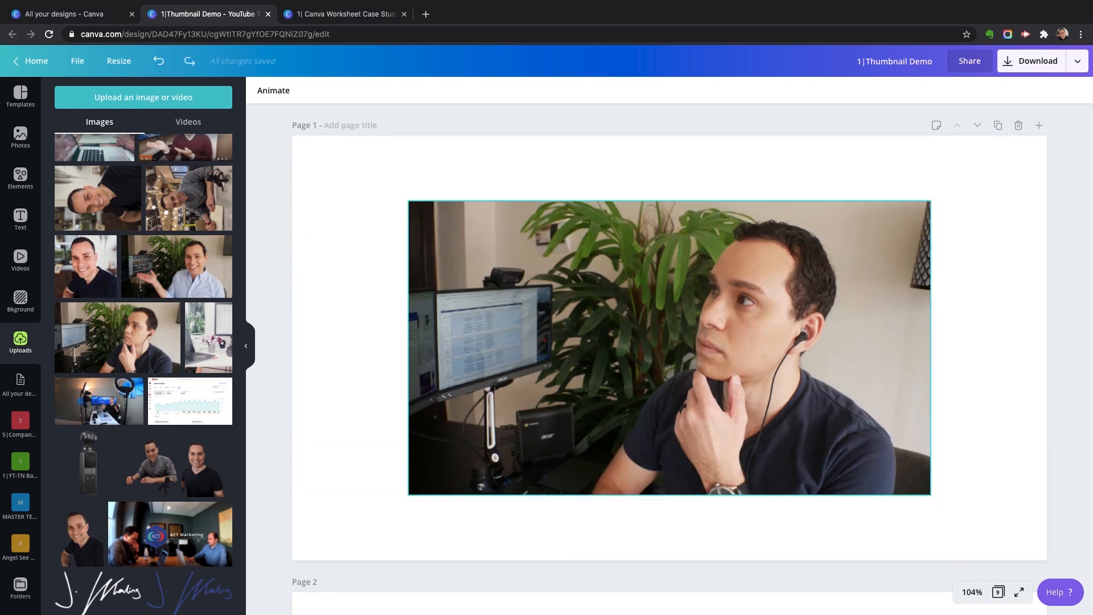
Try cropping the monitor side off the photo on page 1 and cancel the crop
double_click(670, 359)
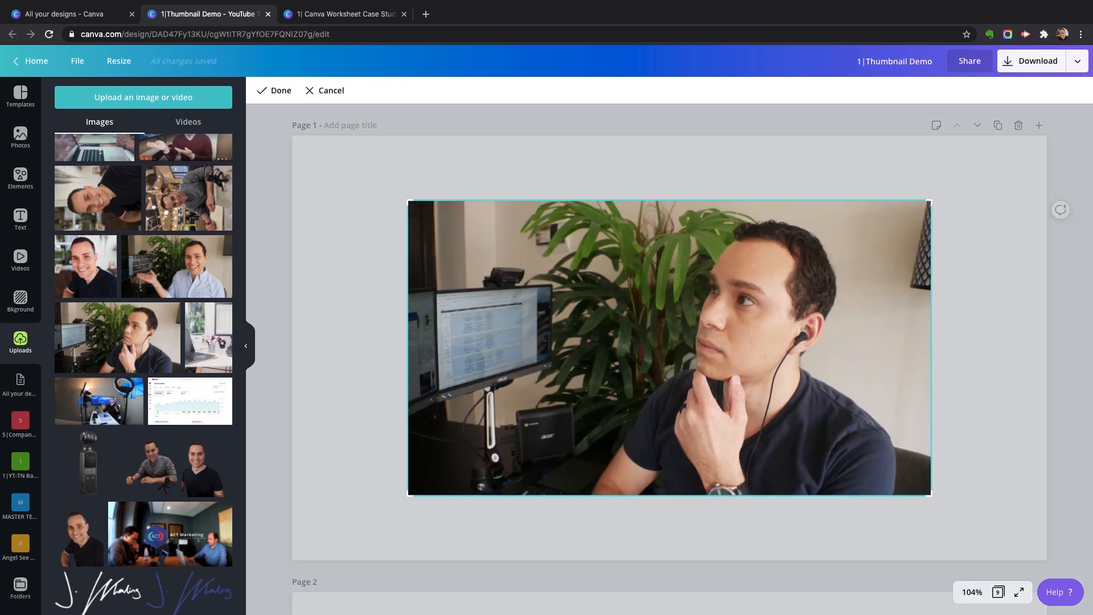
left_click_drag(409, 202, 580, 205)
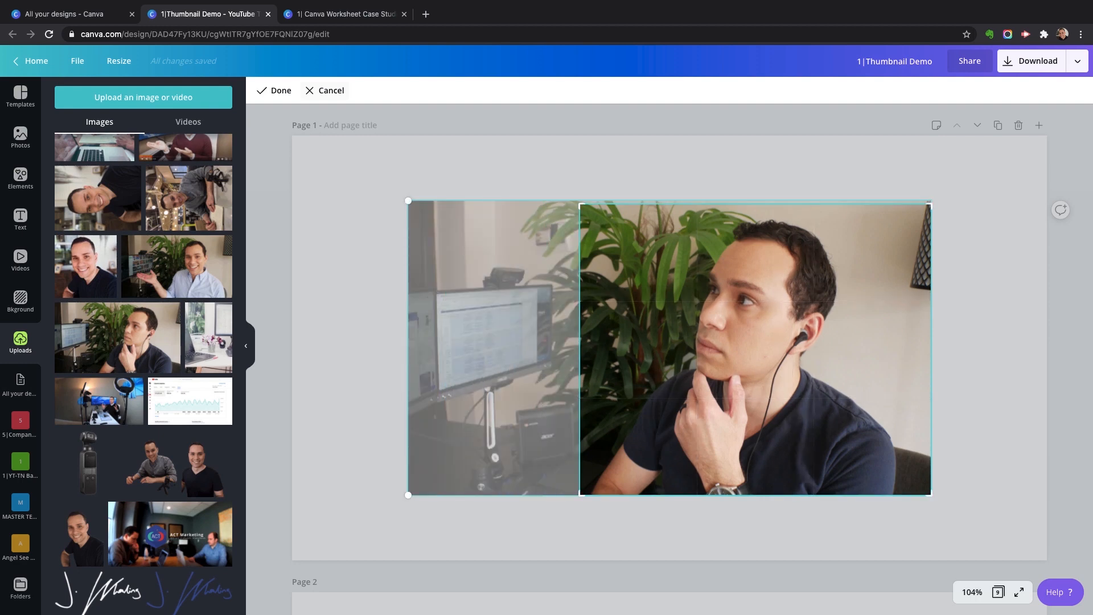
left_click(325, 90)
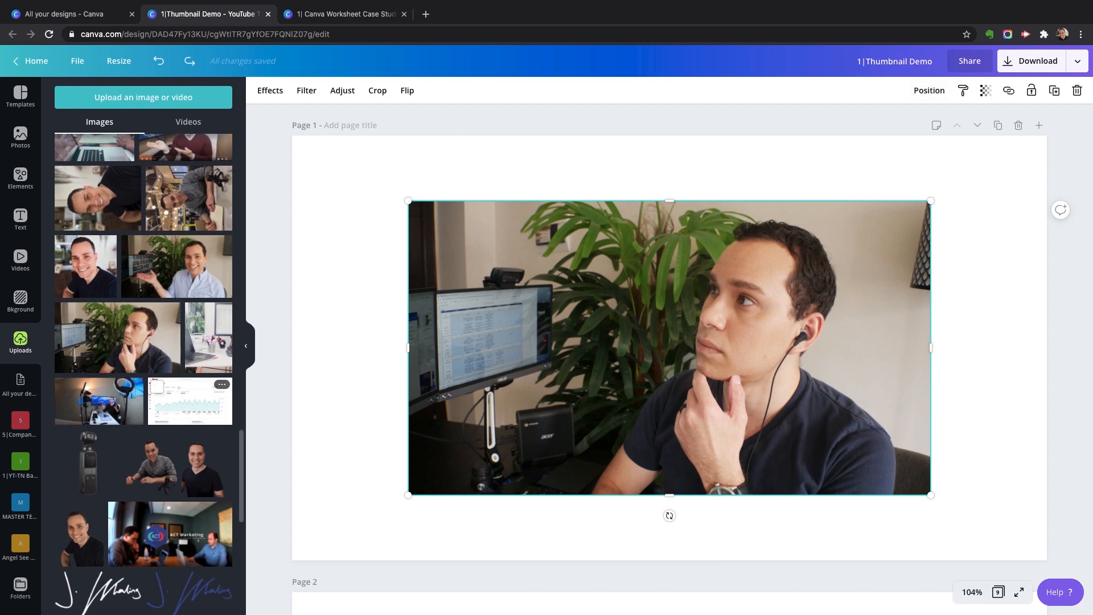
Add the uploaded handheld camera image over the plant and monitor area of the photo, and send it backward behind the photo
left_click(88, 463)
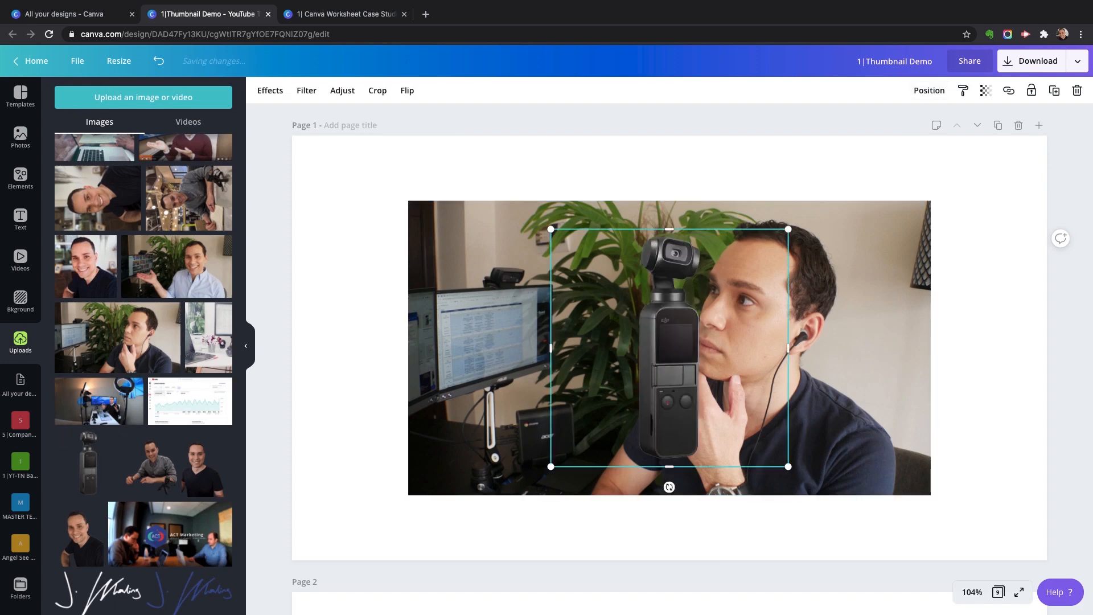
left_click_drag(670, 348, 555, 329)
left_click(929, 91)
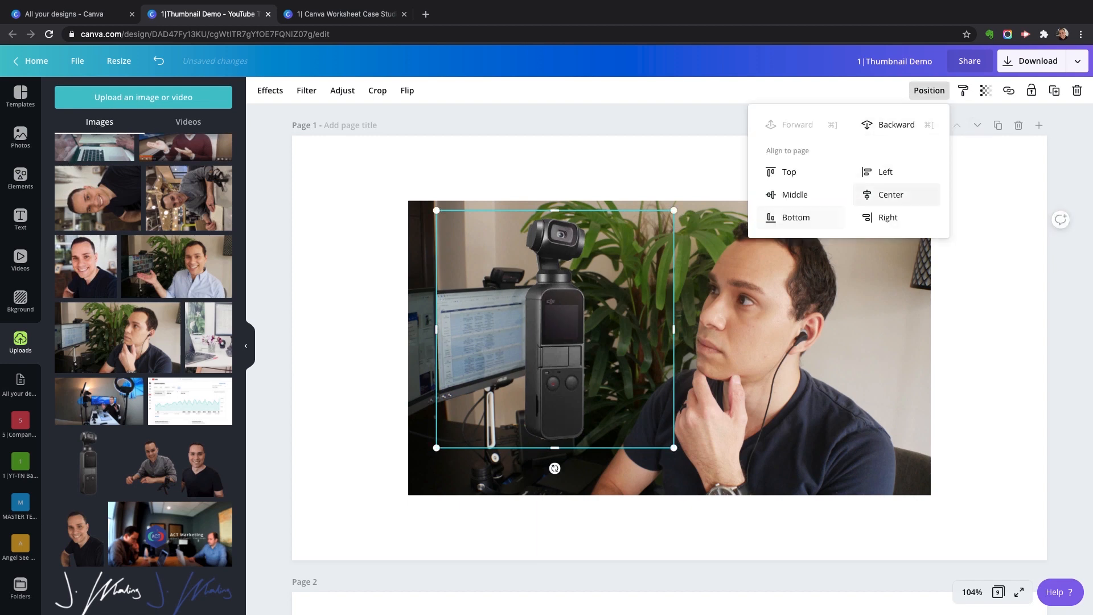
left_click(891, 124)
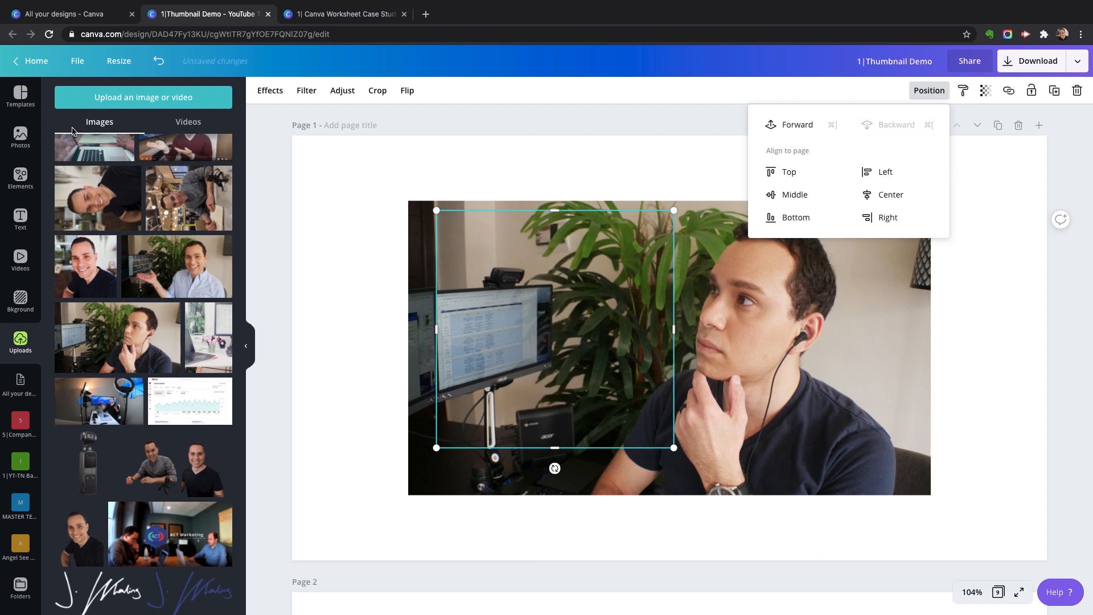
left_click(970, 335)
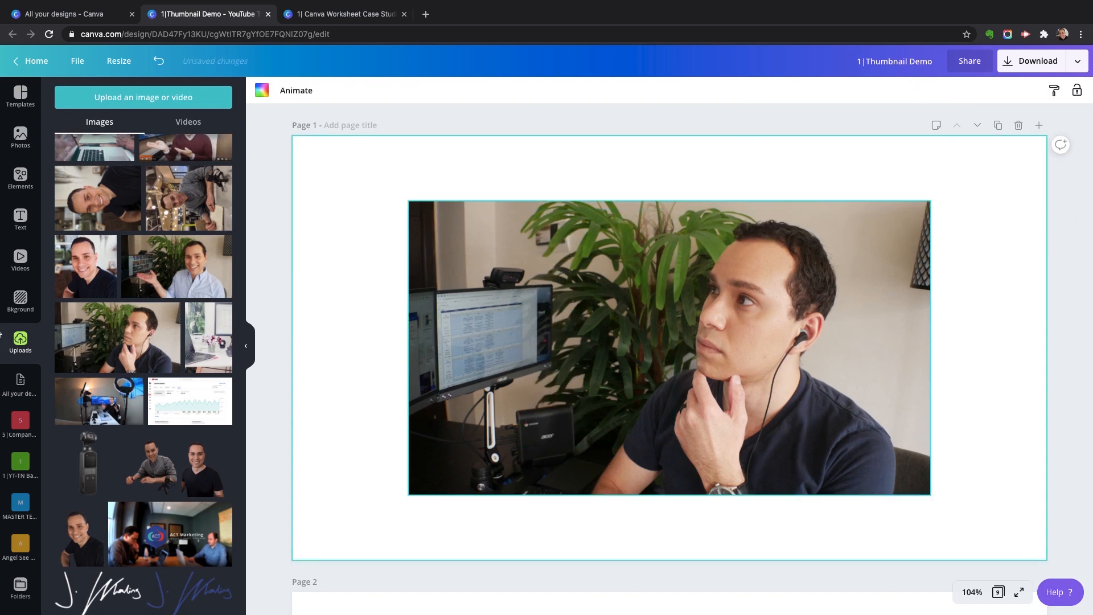
Send the man's photo backward behind the handheld camera image and move the camera farther left, over the monitor
left_click(820, 335)
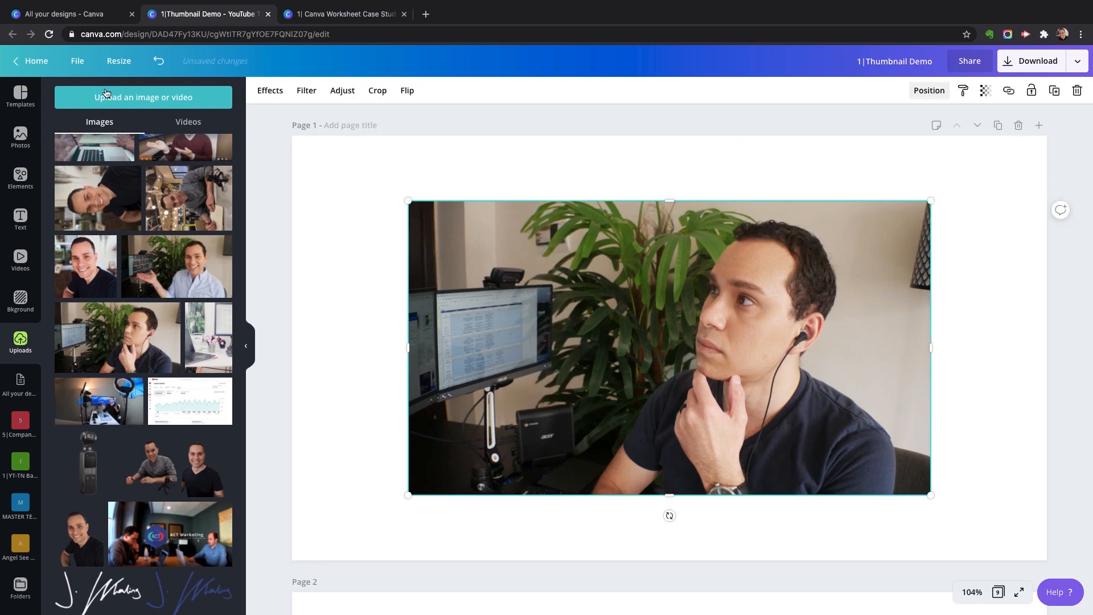
left_click(929, 90)
left_click(891, 124)
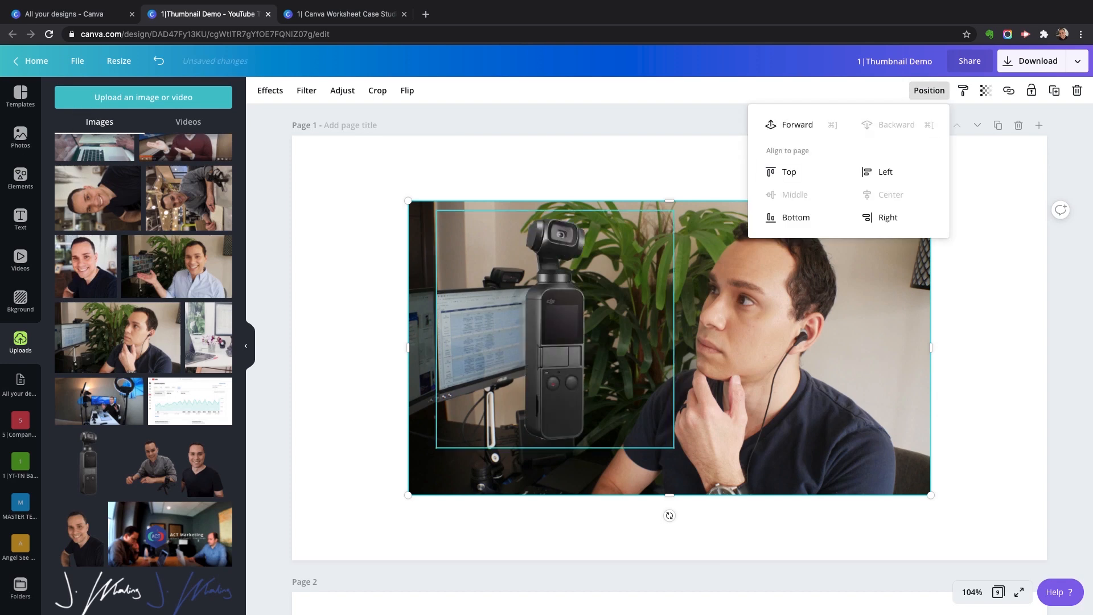
left_click_drag(556, 341, 499, 338)
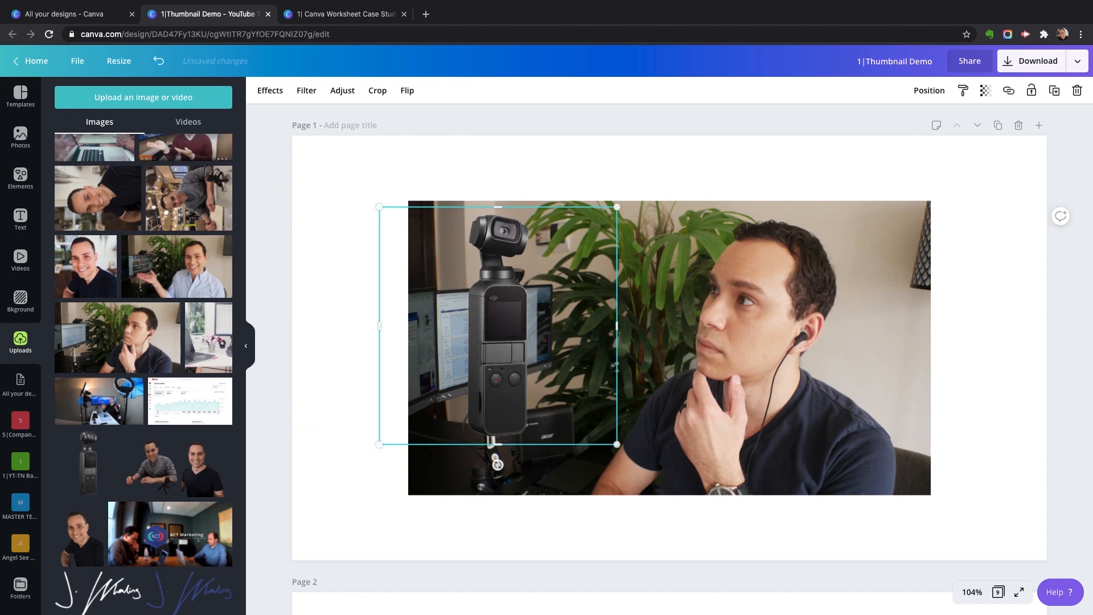
left_click(939, 161)
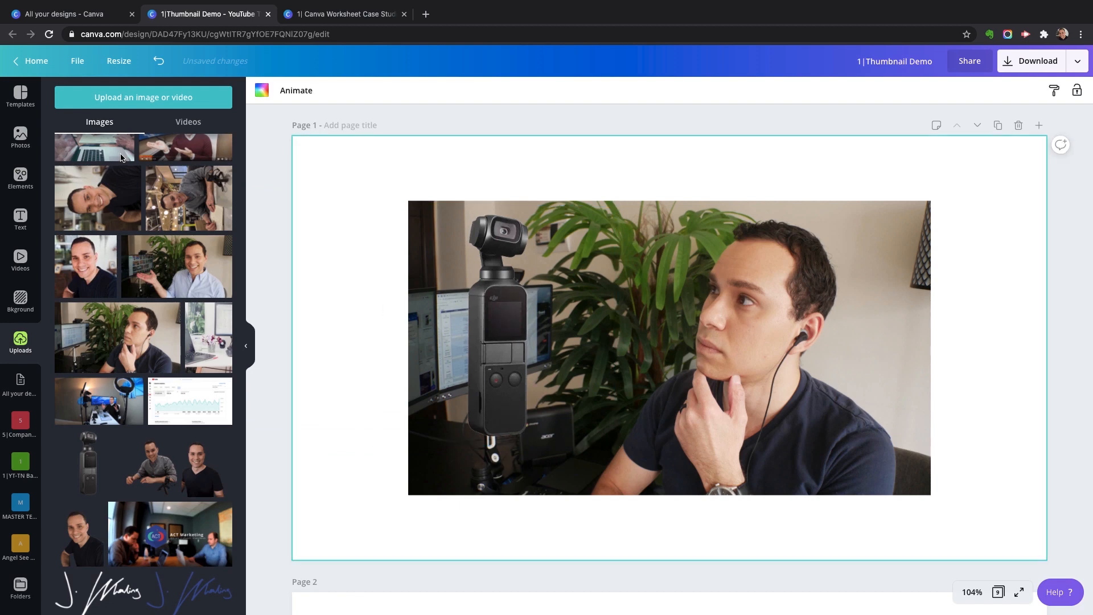
Try the transparency setting on the man's photo, leaving it at 100
left_click(825, 284)
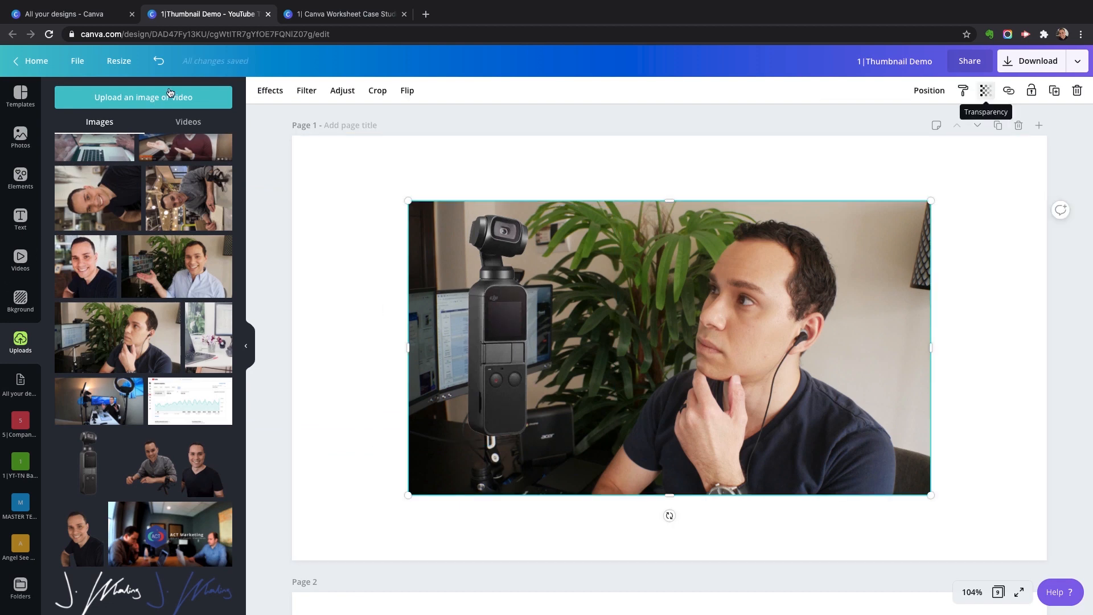
left_click(985, 91)
mouse_move(952, 120)
left_mouse_down()
mouse_move(913, 120)
mouse_move(952, 120)
left_mouse_up()
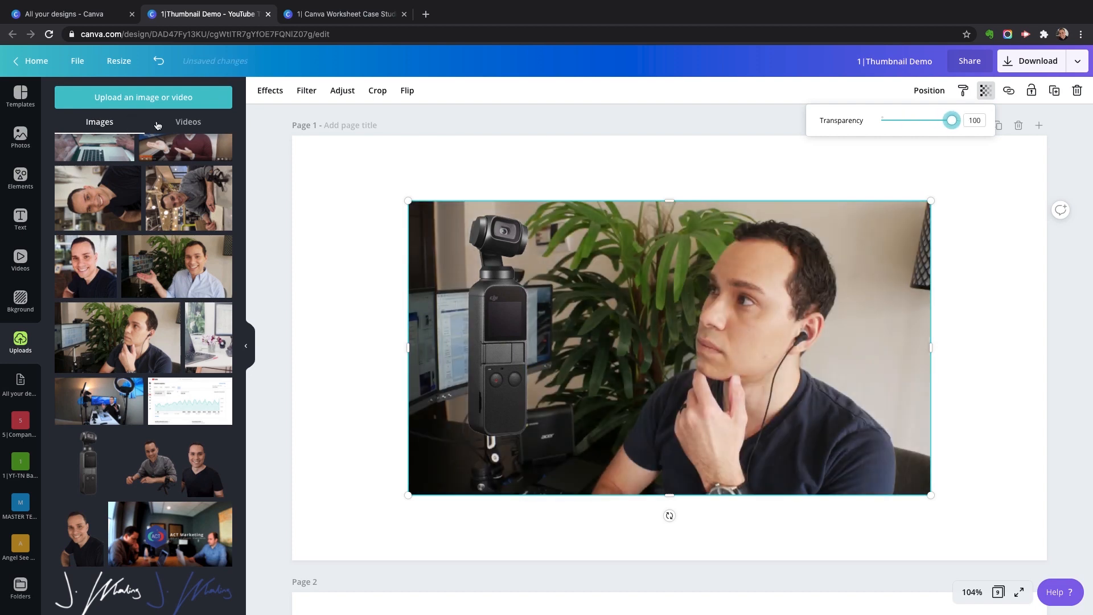
left_click(348, 221)
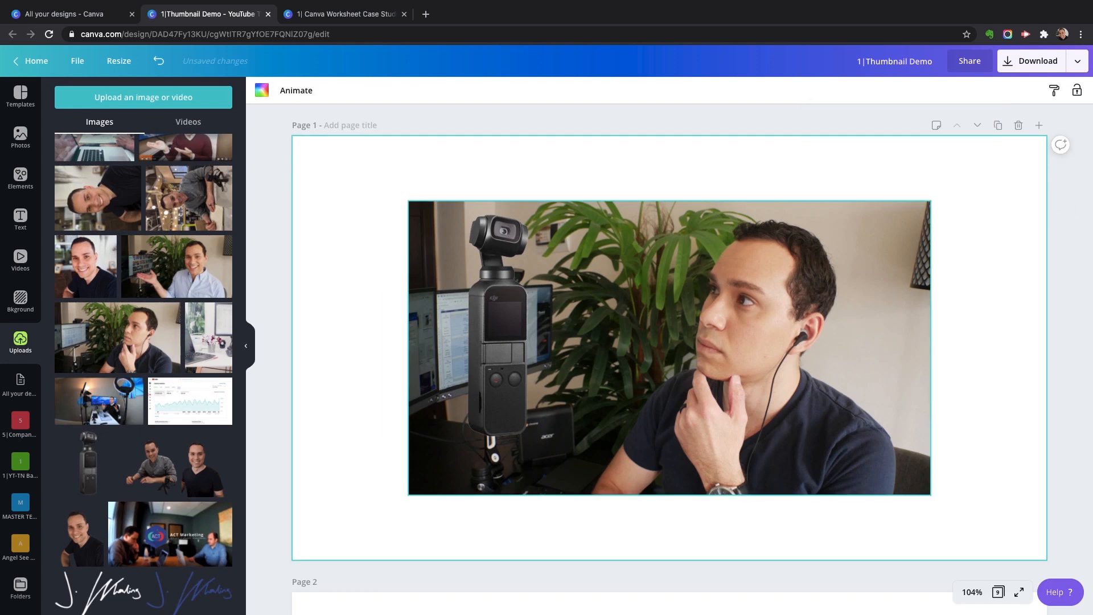
Delete the handheld camera image from page 1, keeping the man's photo
left_click(492, 447)
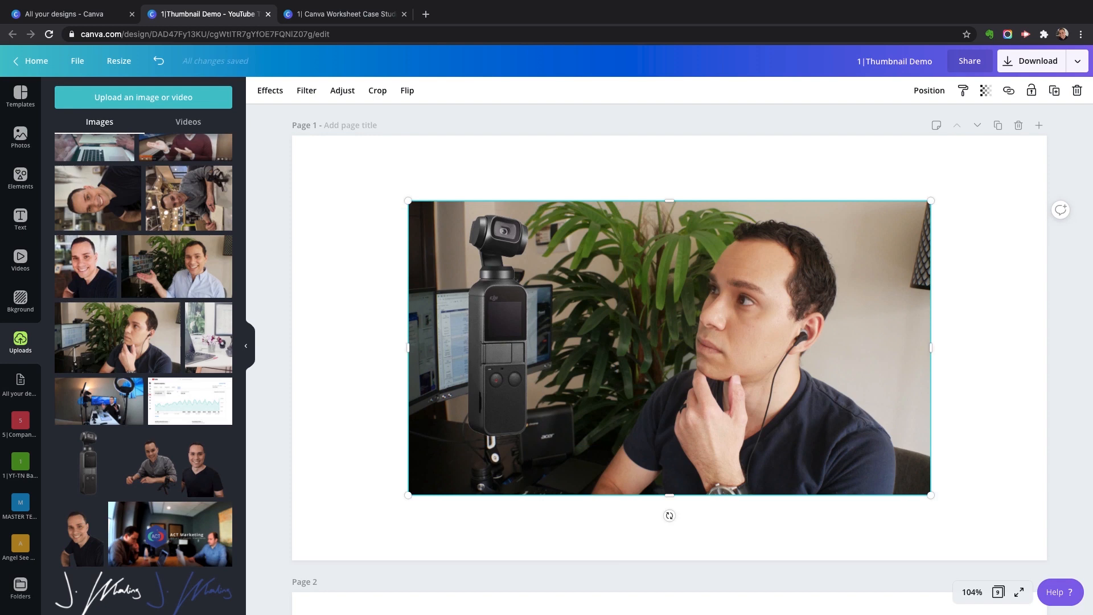
left_click(498, 326)
key("Delete")
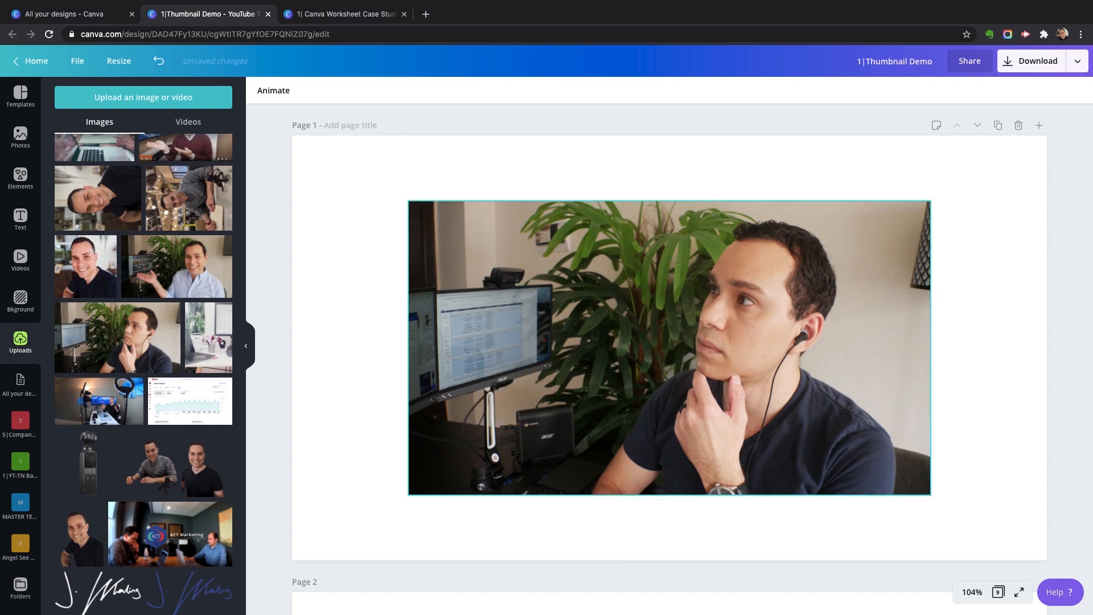
View the effects for the man's photo, try several filters including Street and Festive, and restore the filter to None
left_click(498, 326)
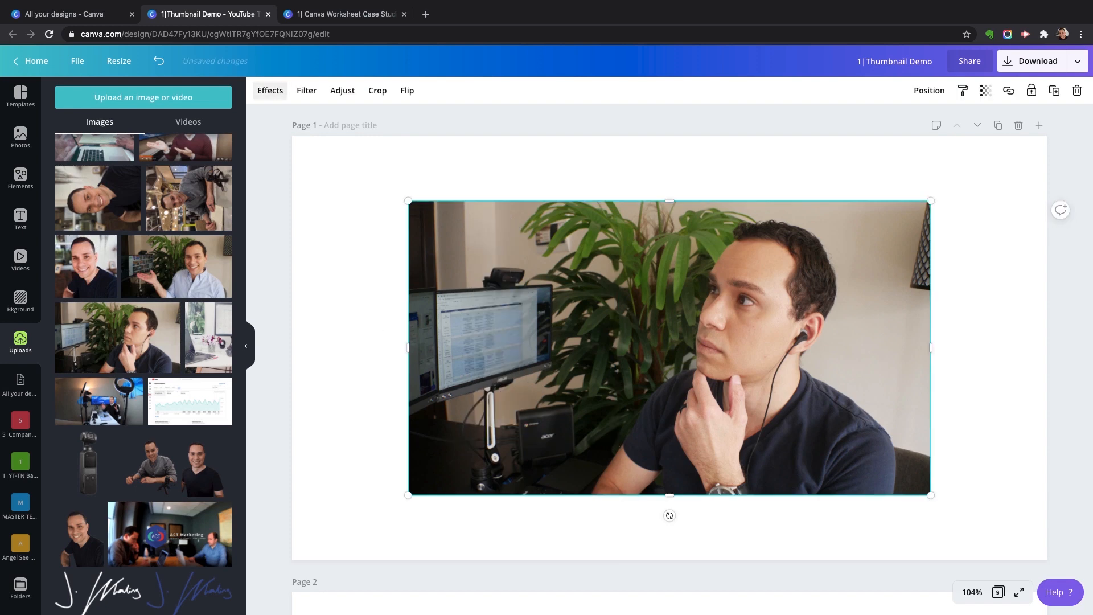
left_click(269, 91)
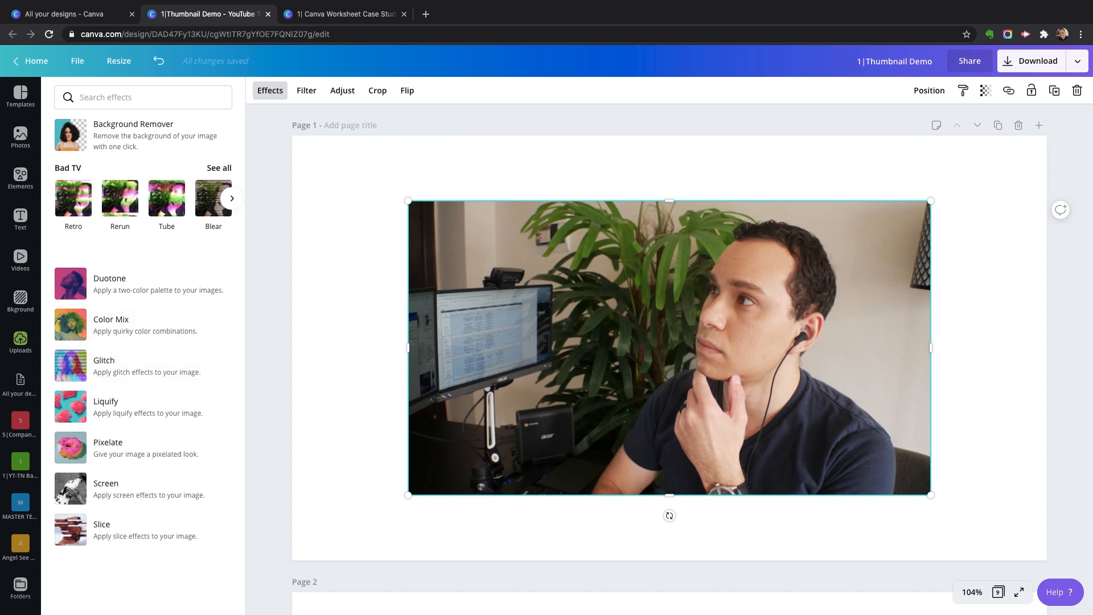
left_click(306, 90)
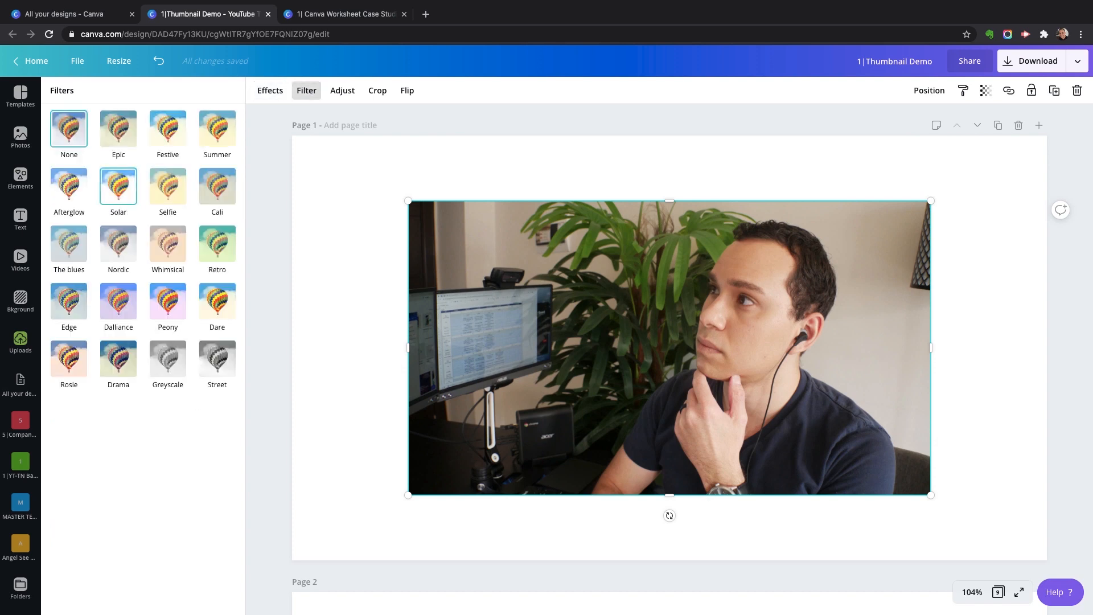
left_click(118, 186)
left_click(119, 273)
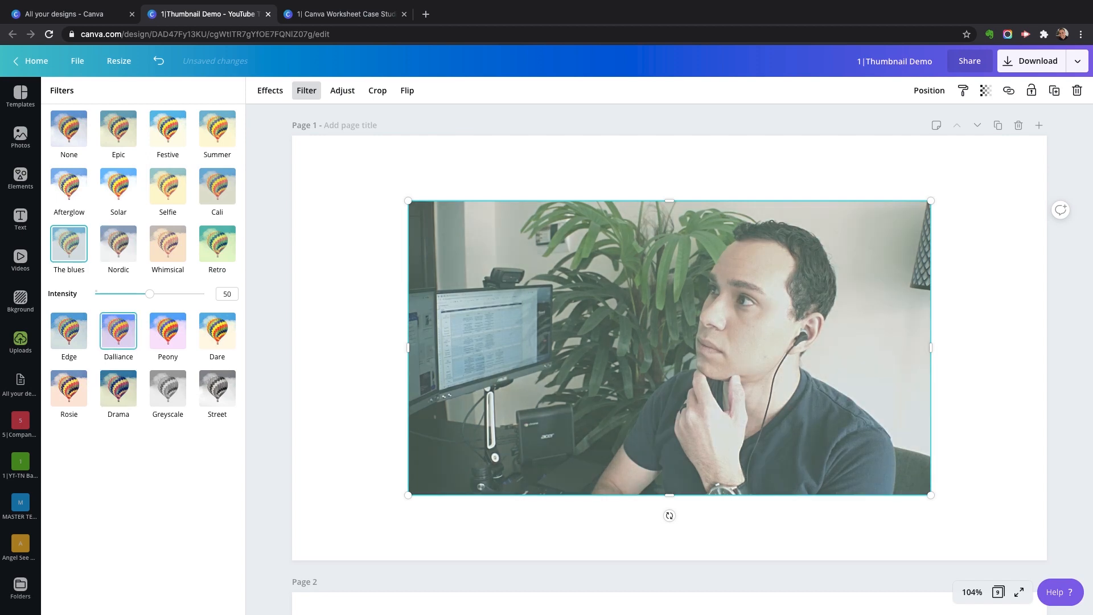
left_click(118, 331)
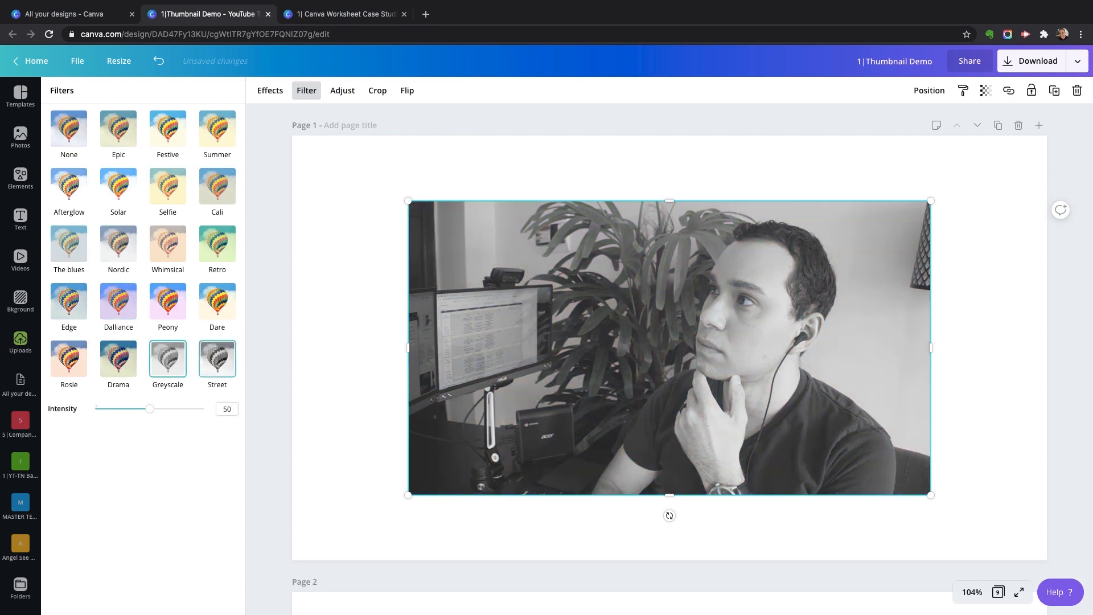
left_click(218, 359)
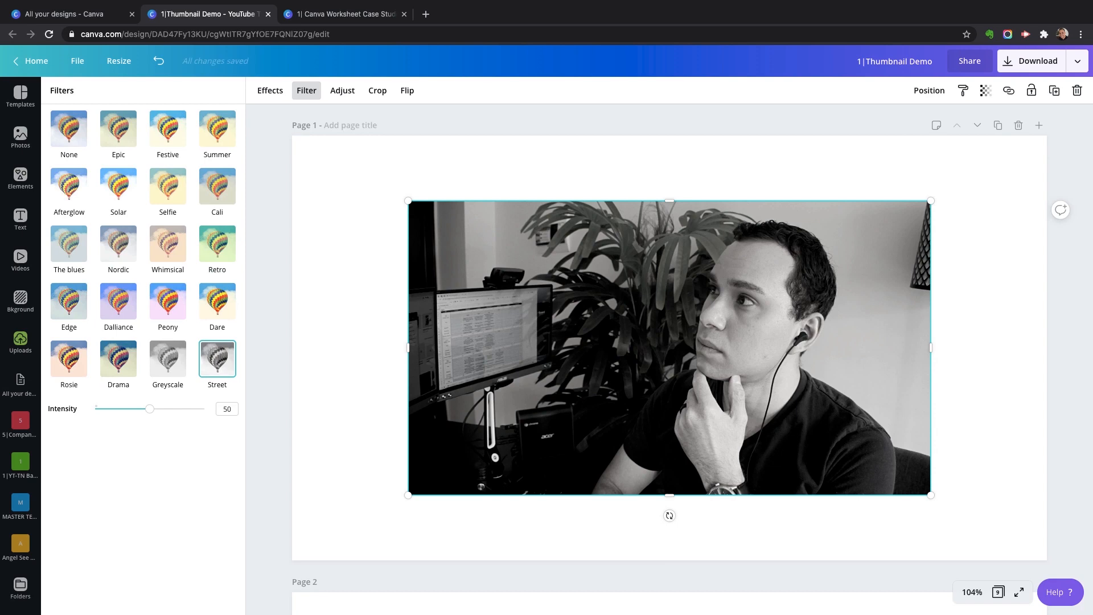
left_click(168, 129)
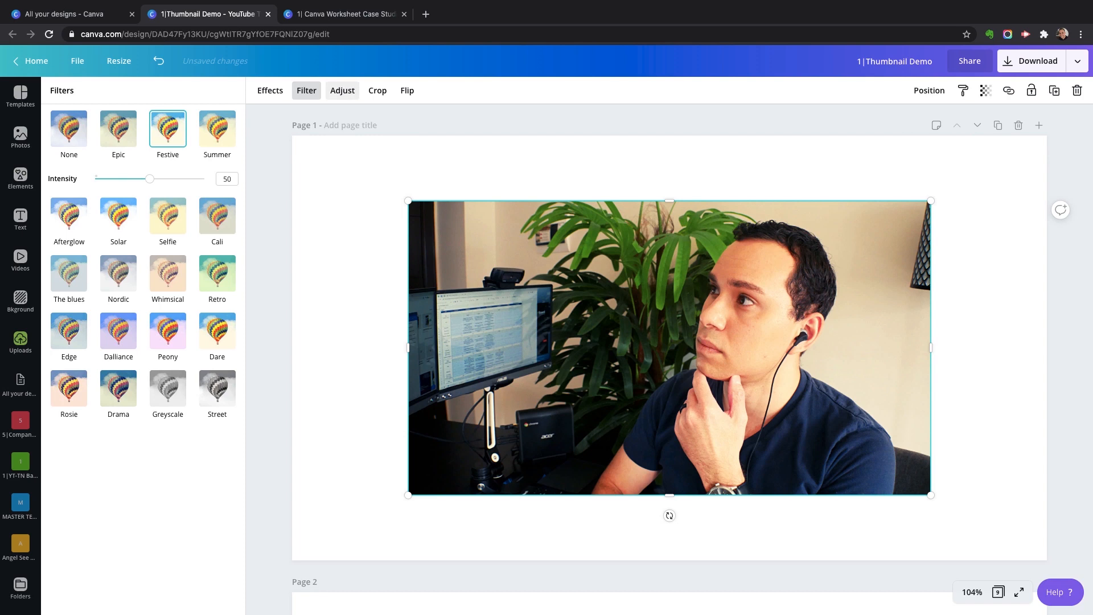
left_click(69, 129)
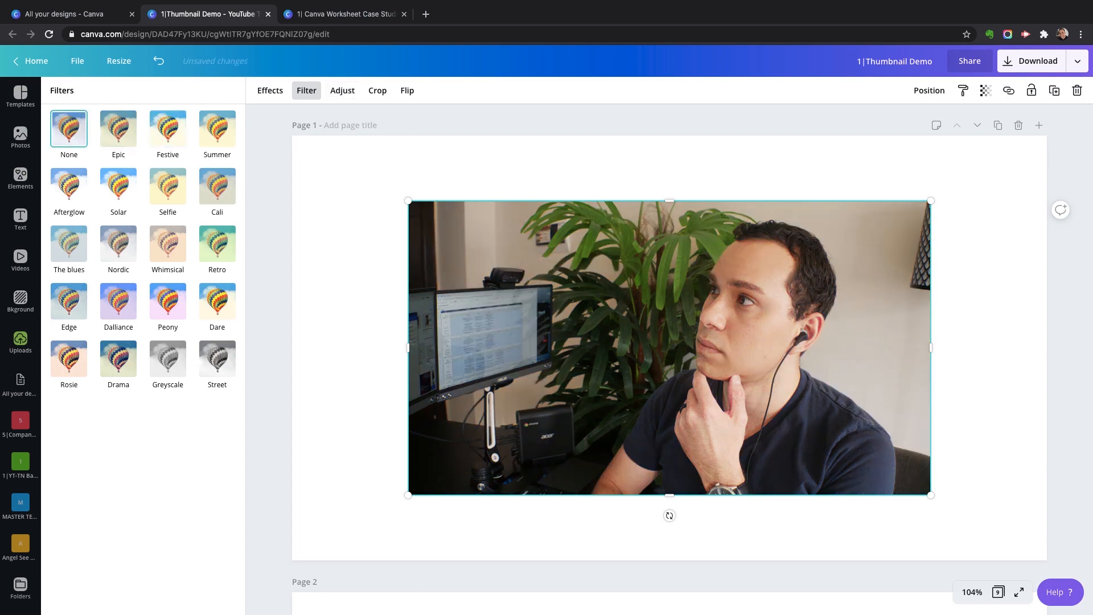
Try brightness -66, contrast 58, tint -54, blur -64, X-Process 38 and vignette 35 on the photo, and reset all adjustments
left_click(342, 91)
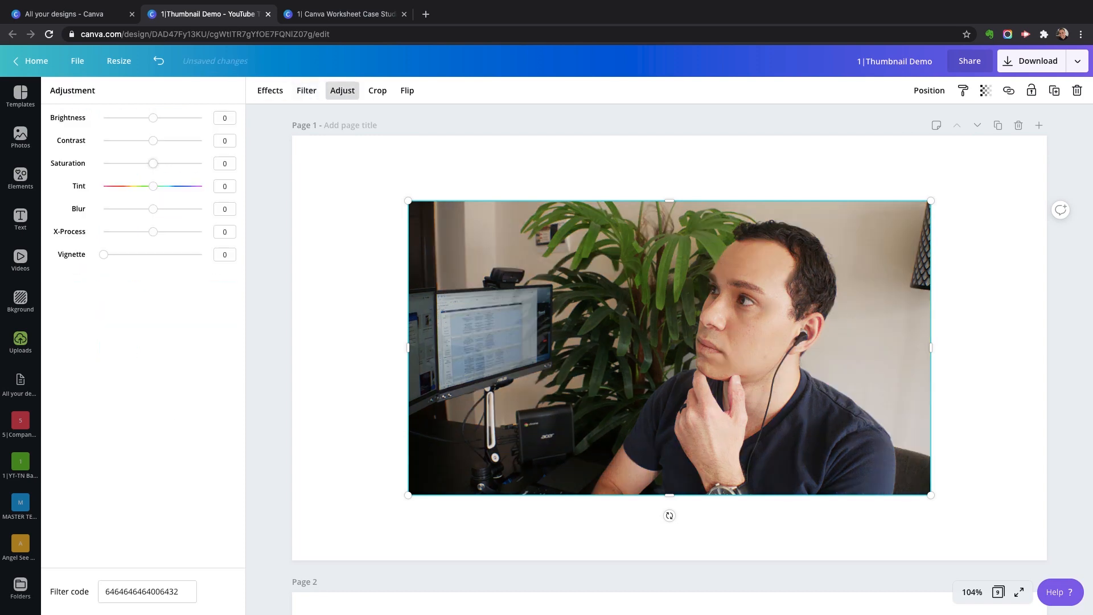
left_click_drag(153, 117, 182, 140)
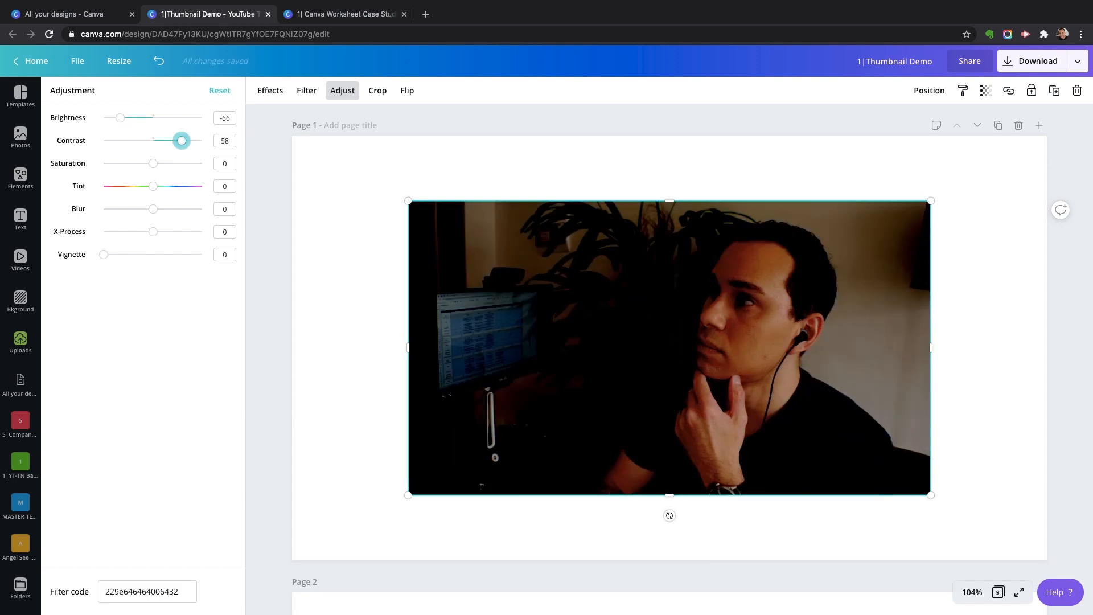
left_click_drag(152, 185, 121, 208)
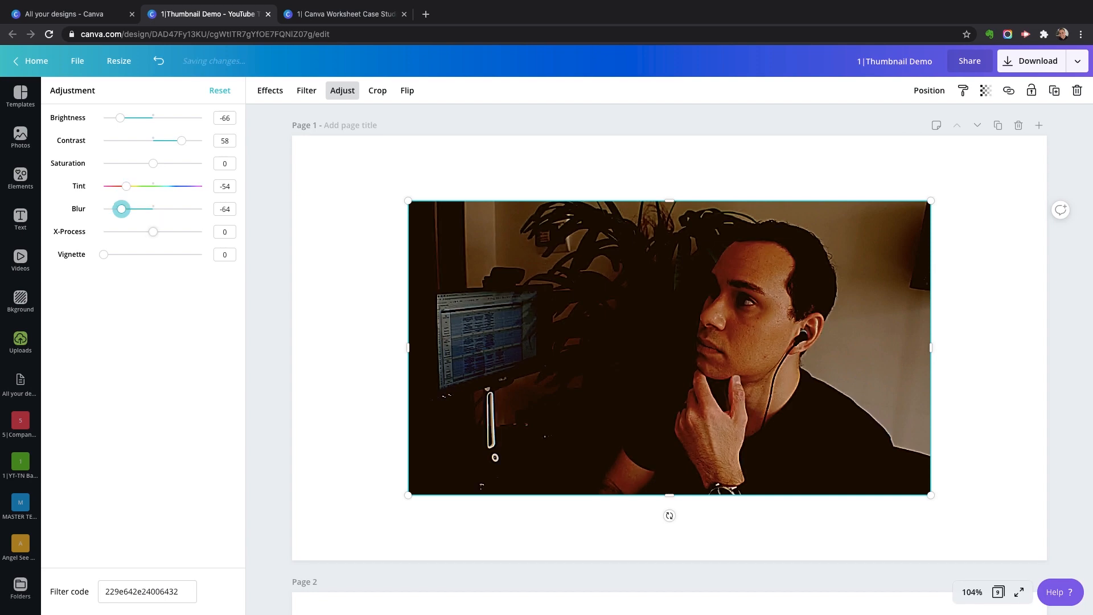
left_click_drag(152, 231, 171, 232)
left_click_drag(104, 254, 138, 254)
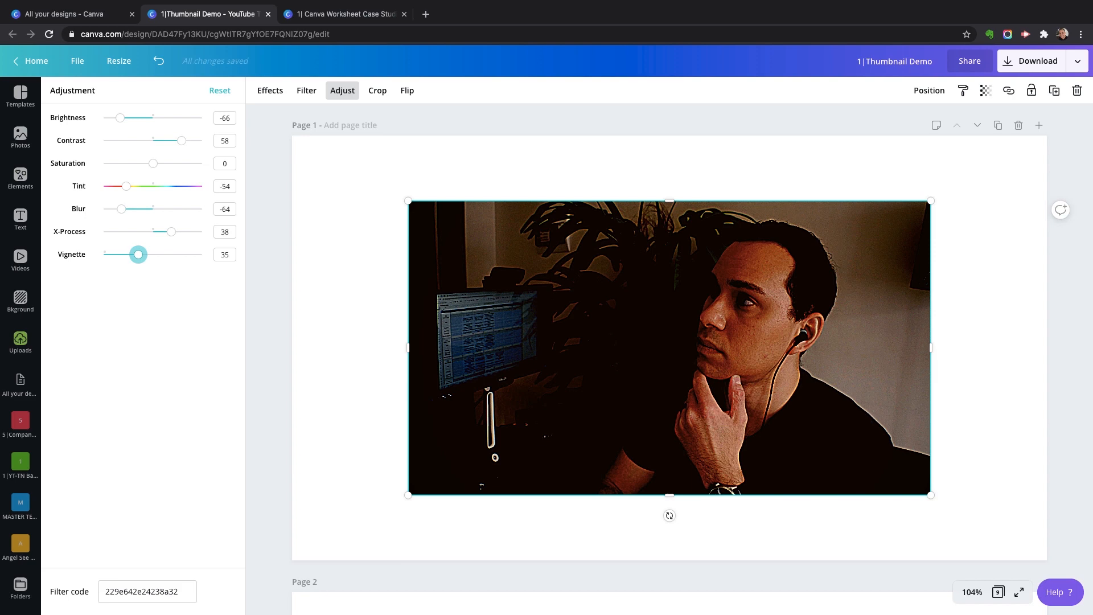
left_click(220, 90)
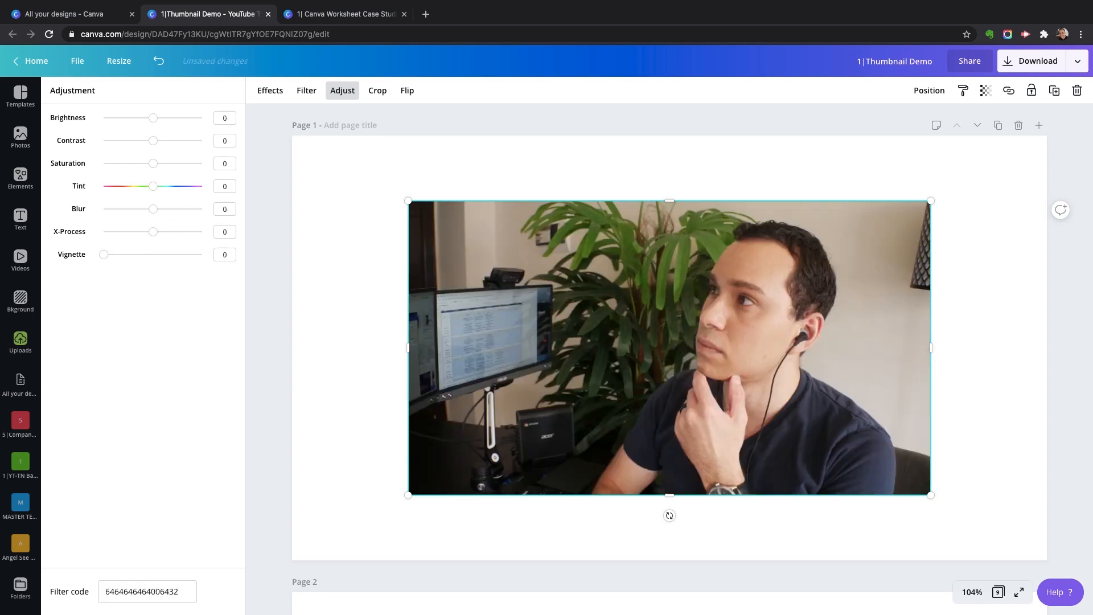
left_click(343, 90)
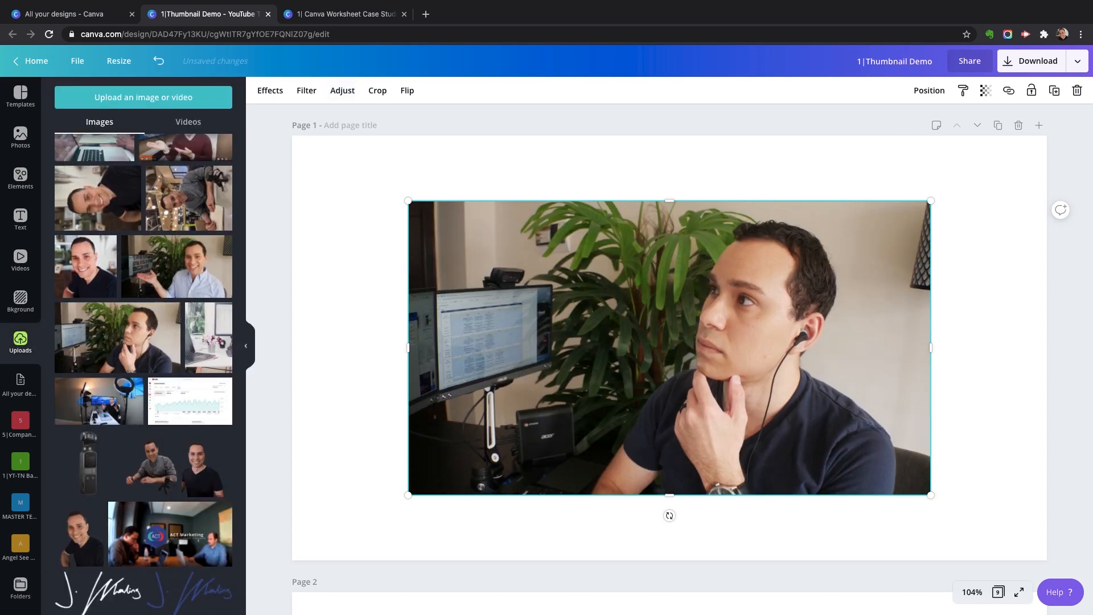
Try flipping the man's photo vertically and flip it back upright
left_click(407, 91)
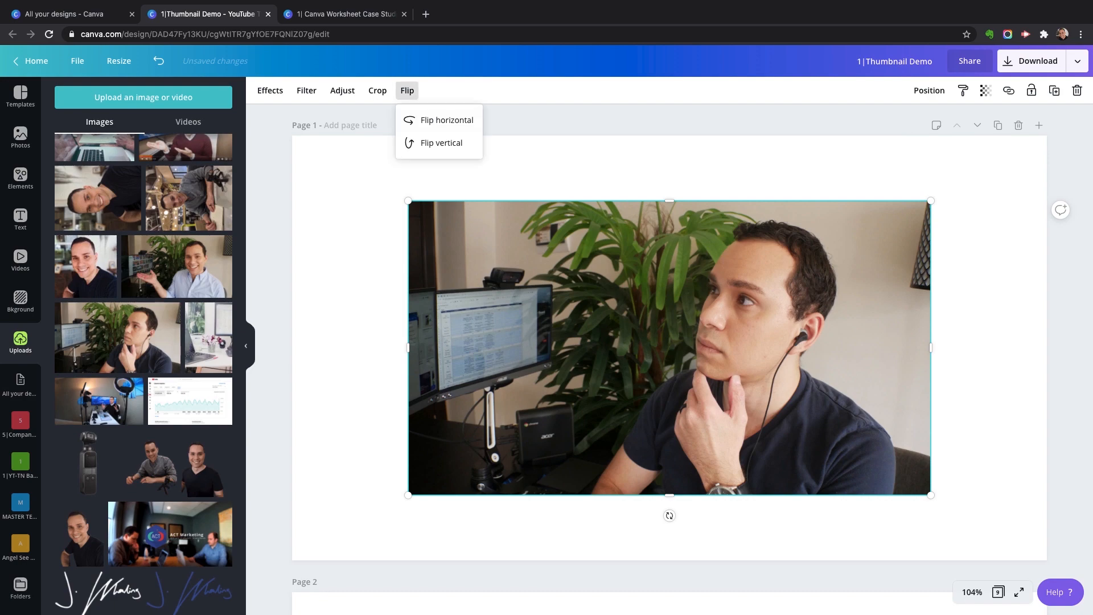
left_click(442, 143)
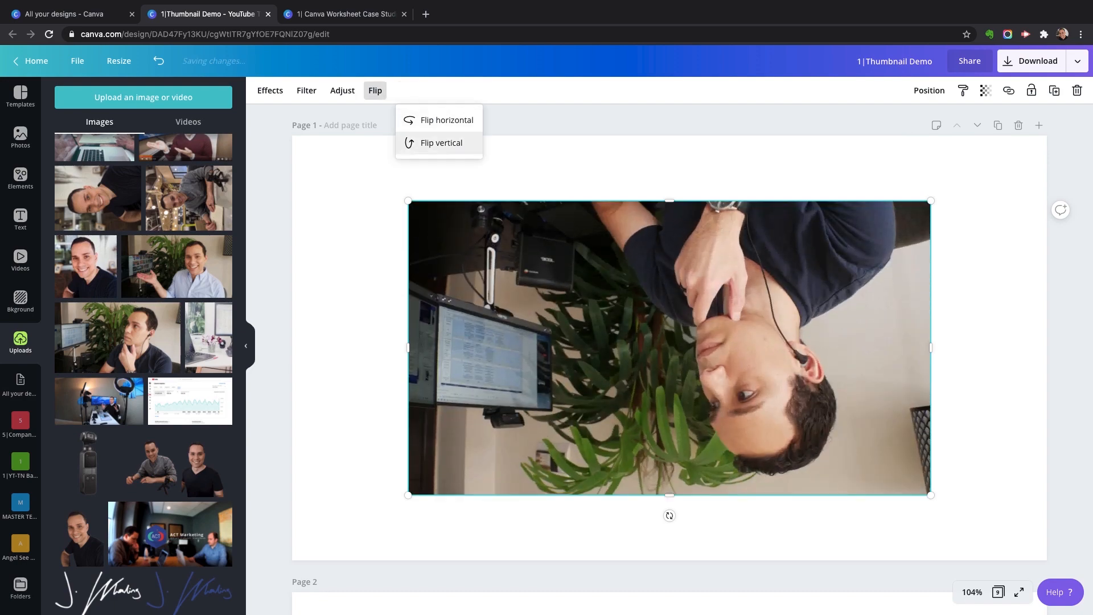
left_click(441, 143)
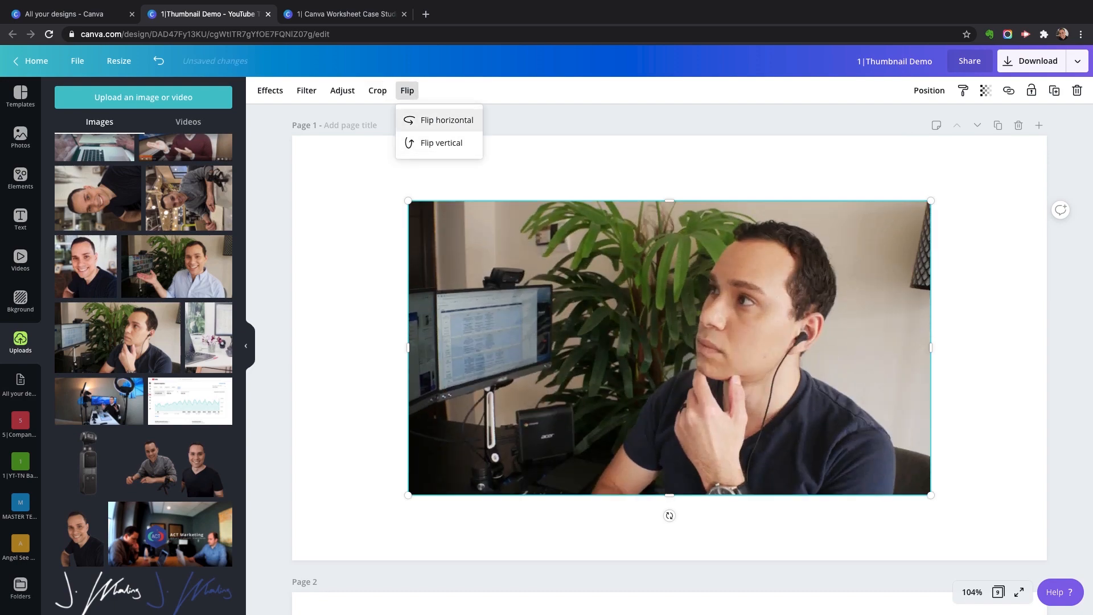
Flip the man's photo horizontally so he faces the opposite way
left_click(447, 120)
left_click(447, 120)
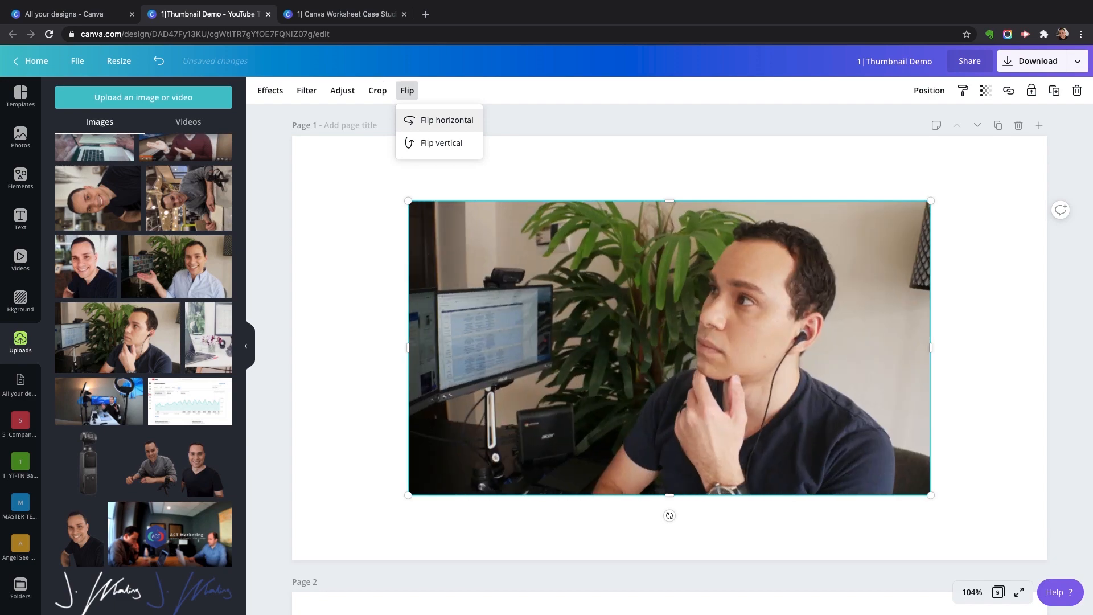
left_click(447, 120)
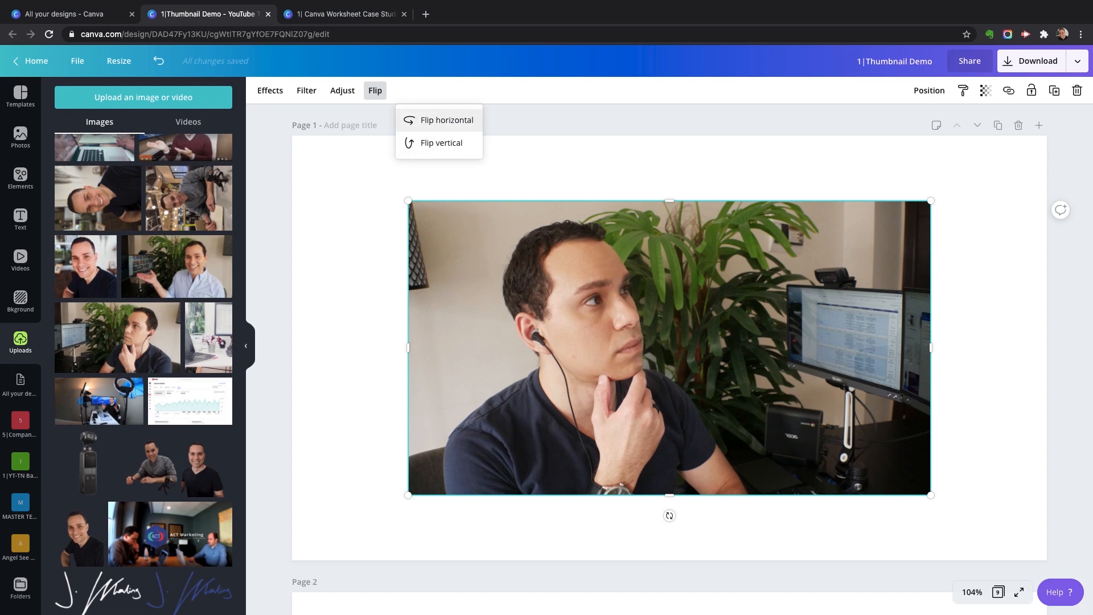
left_click(535, 170)
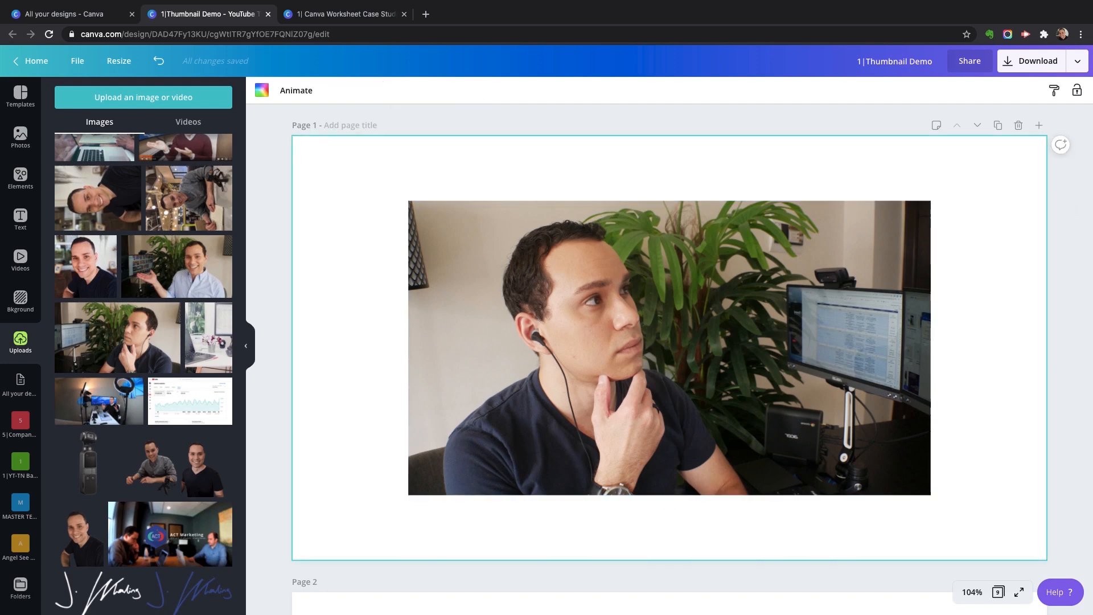
Align the photo with the lower-left corner of page 1 and enlarge it to fill the whole page
left_click(1070, 341)
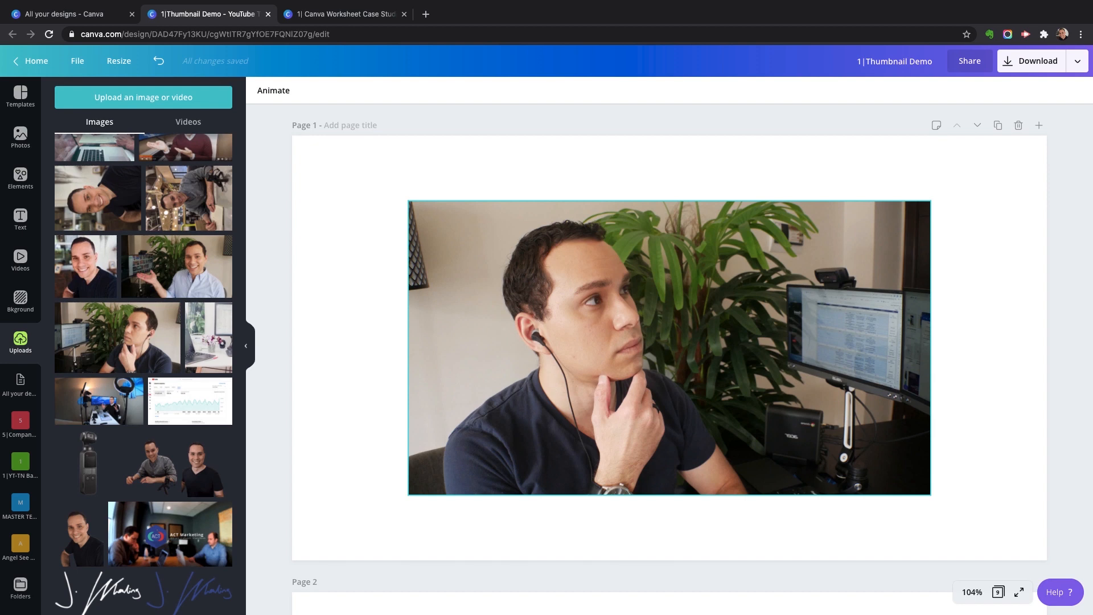
left_click_drag(669, 347, 553, 413)
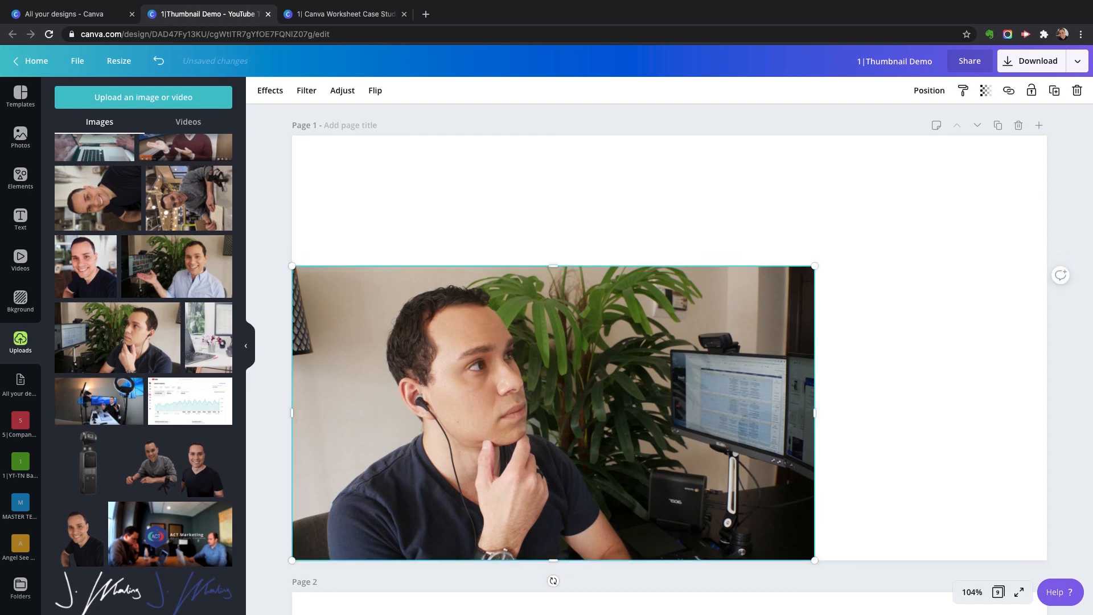
left_click_drag(814, 266, 1046, 136)
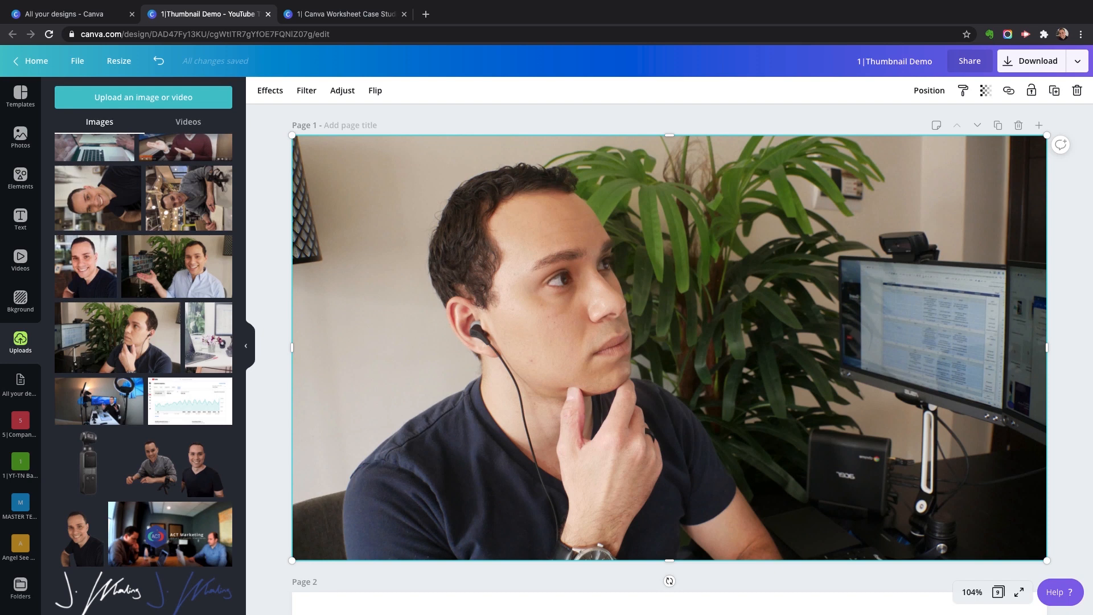
Add two plain square shapes to page 1 and offset the second to the lower right, partly overlapping the first
left_click(21, 178)
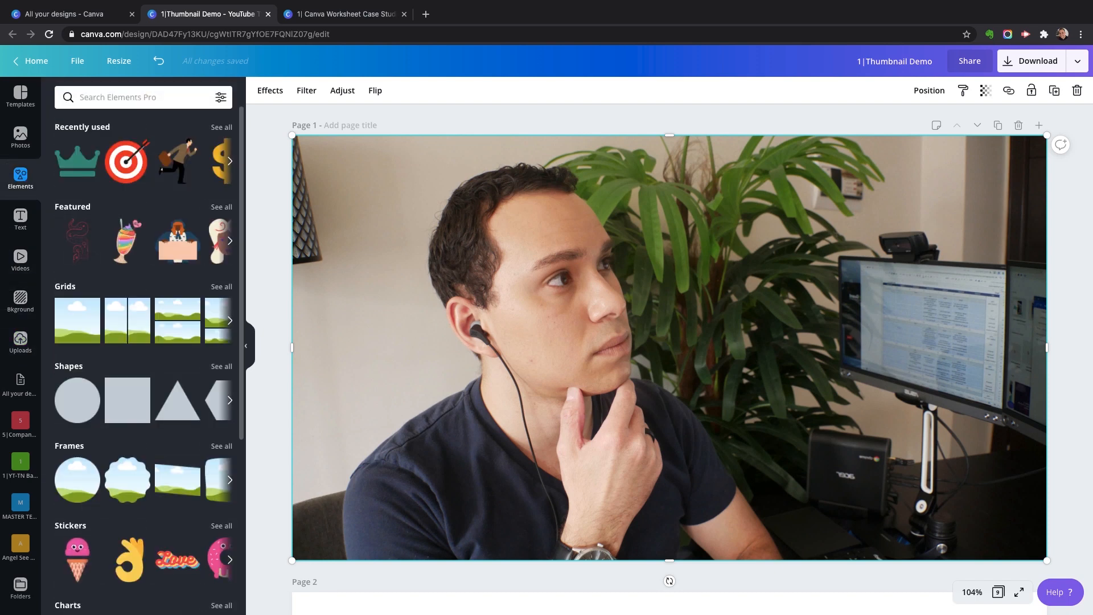
left_click(222, 367)
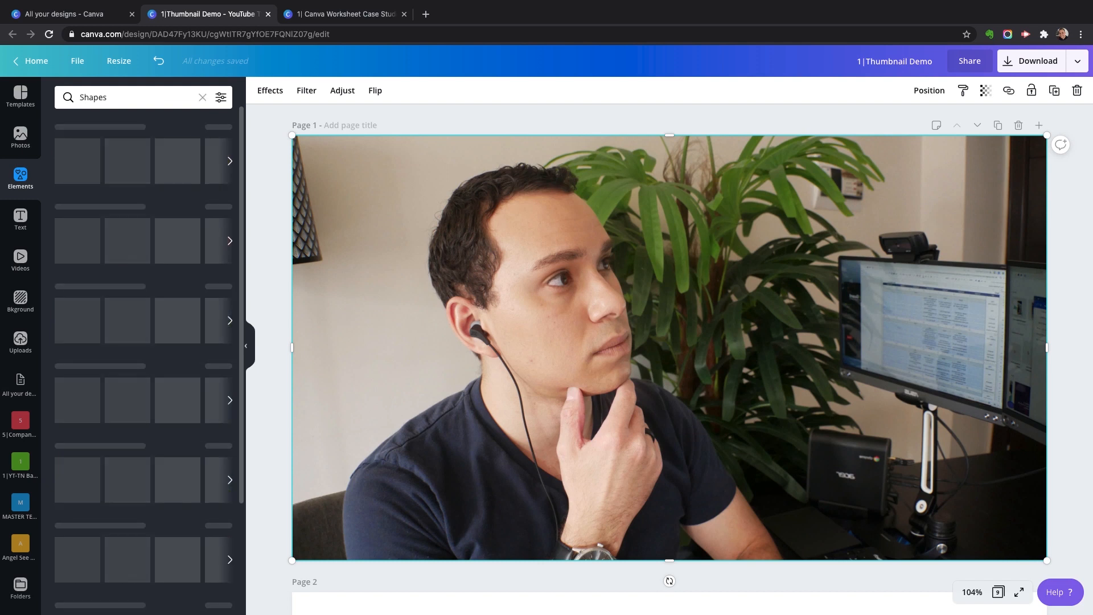
left_click(144, 143)
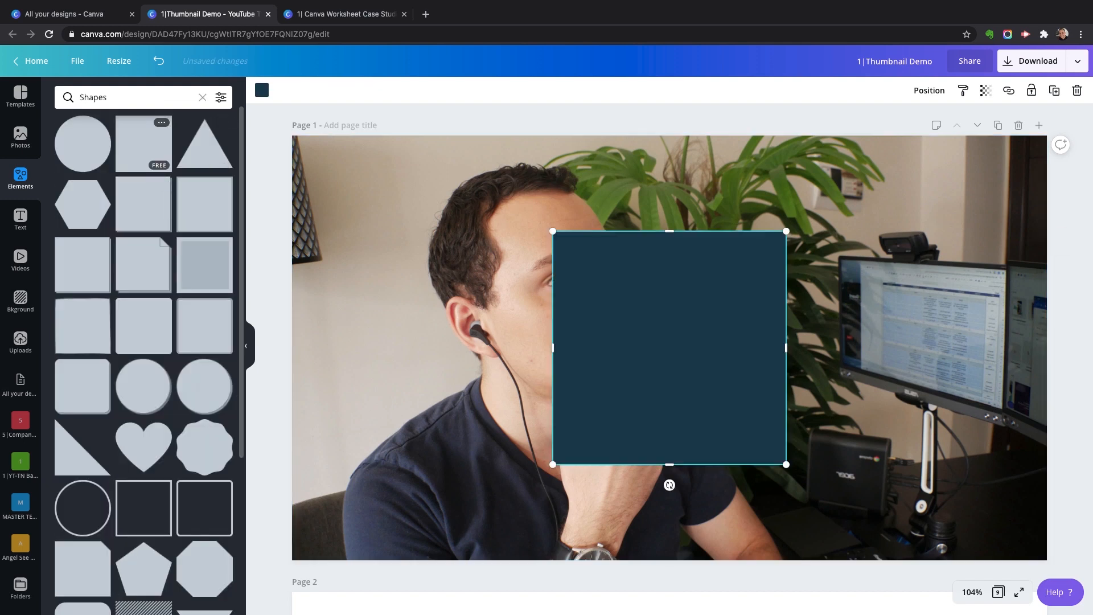
left_click(144, 143)
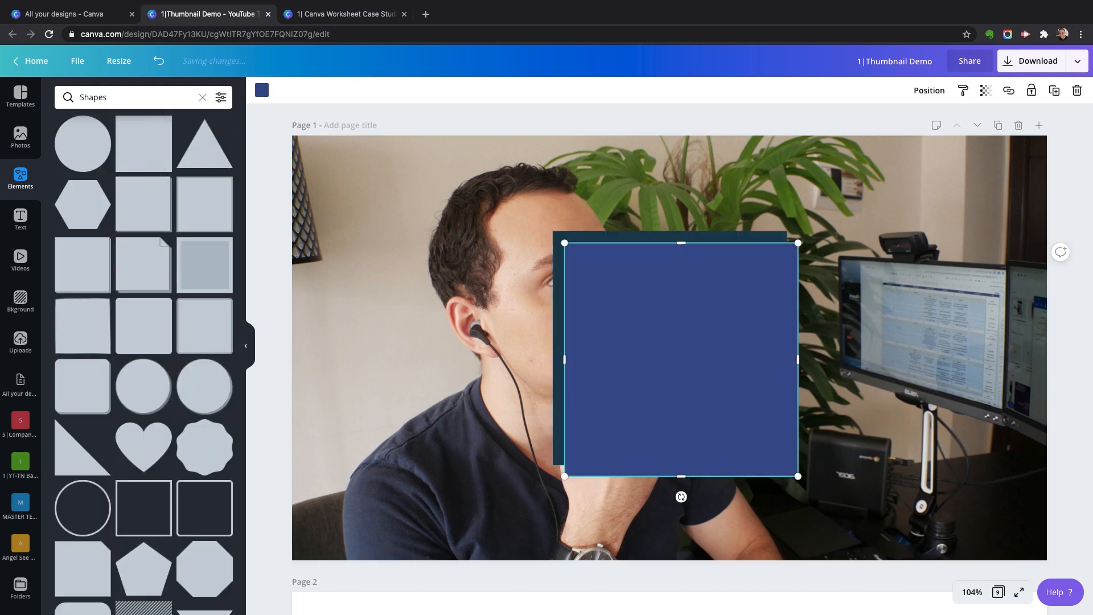
left_click_drag(681, 359, 830, 393)
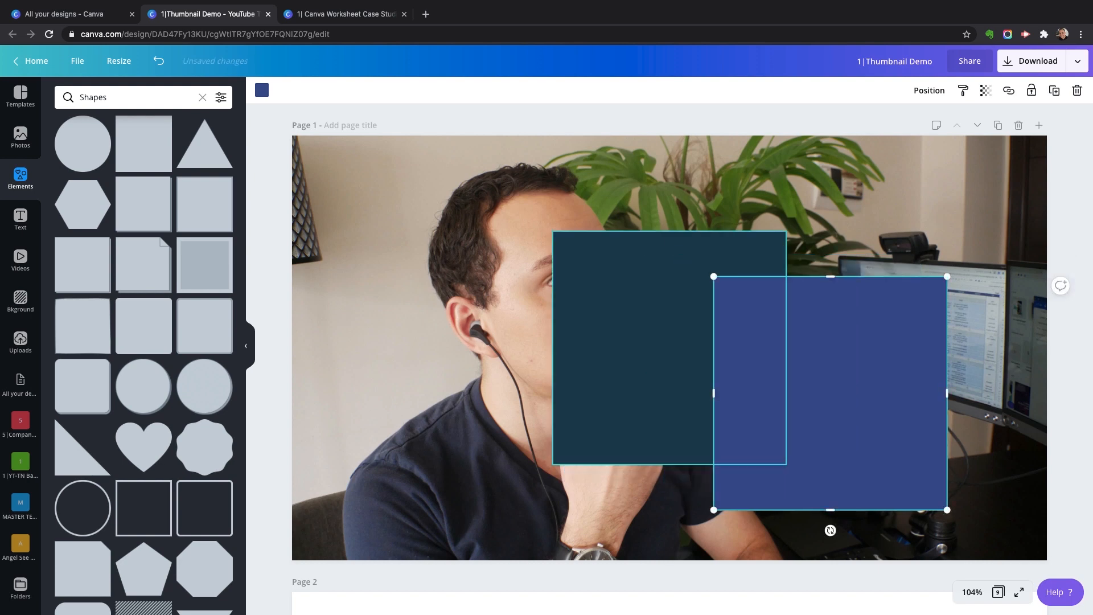
Set the first, dark teal square's color to the near-black document color #1b1b17
left_click(655, 351)
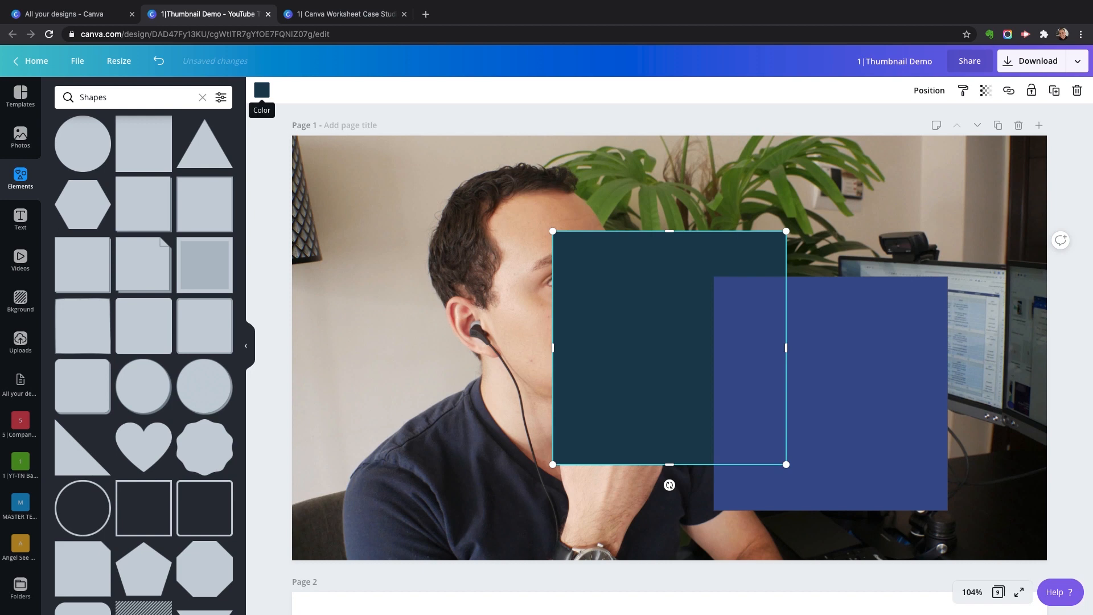
left_click(262, 90)
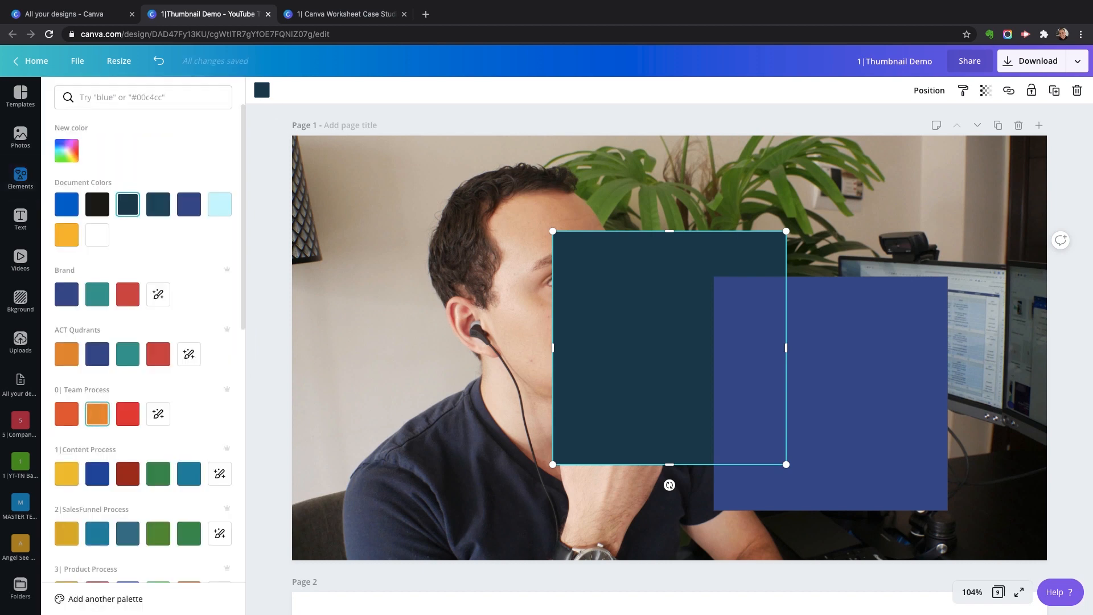
scroll(142, 342, "down", 3)
scroll(142, 341, "down", 2)
scroll(142, 342, "up", 5)
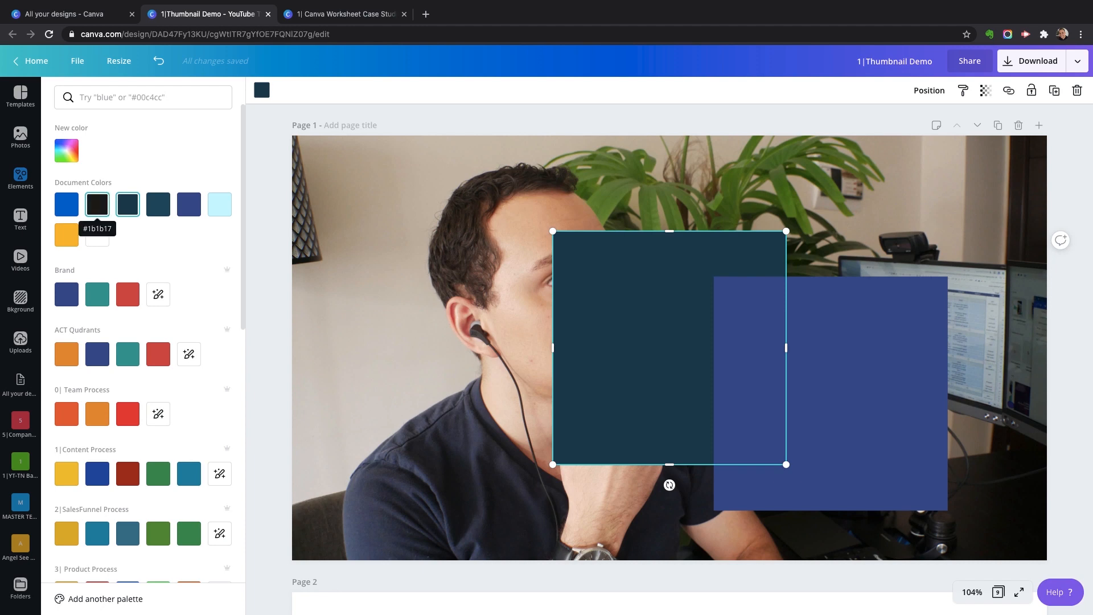
left_click(97, 204)
Set the blue square's color to #1b1b17 as well, and browse the remaining palettes down to the photo and default colors
left_click(831, 393)
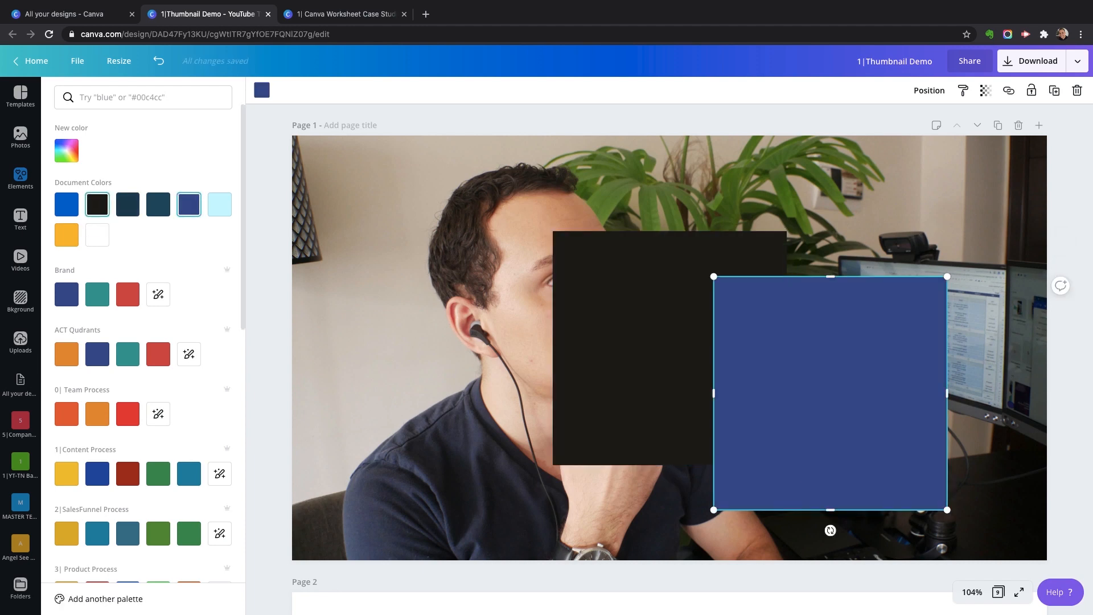
left_click(97, 204)
scroll(102, 228, "down", 4)
scroll(97, 228, "down", 5)
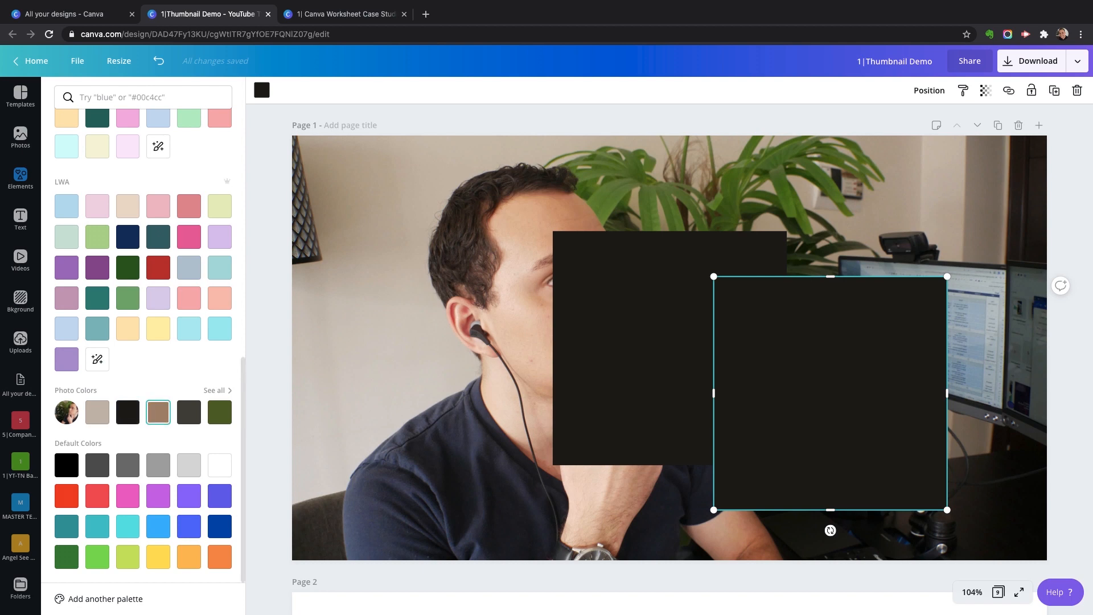
Try the brown, dark gray, olive and beige photo colors on the lower-right square, and return it to the near-black document color
left_click(158, 411)
left_click(188, 412)
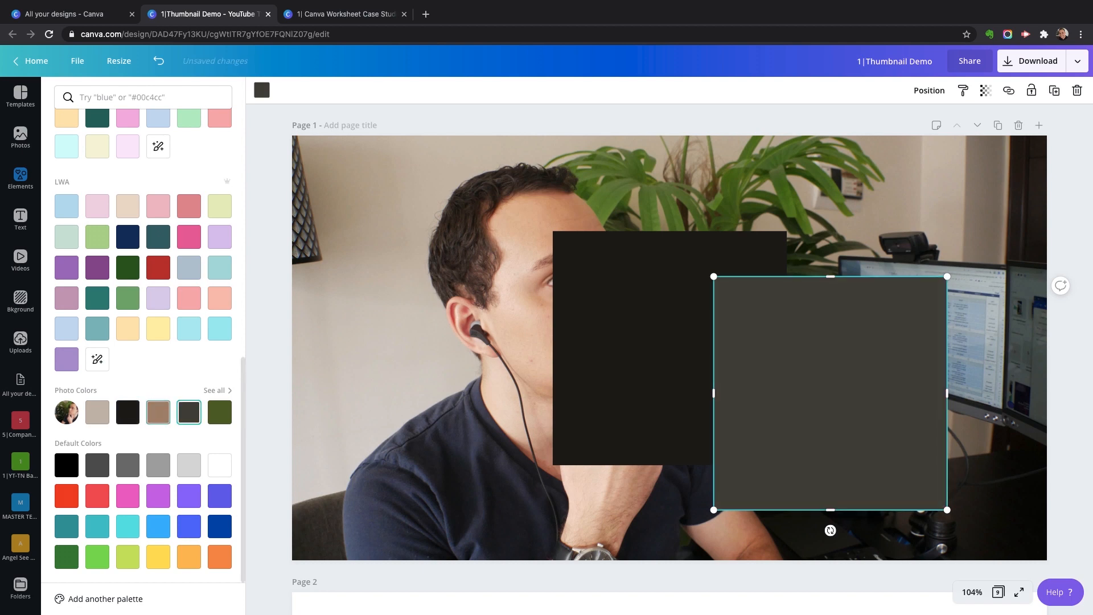
left_click(220, 412)
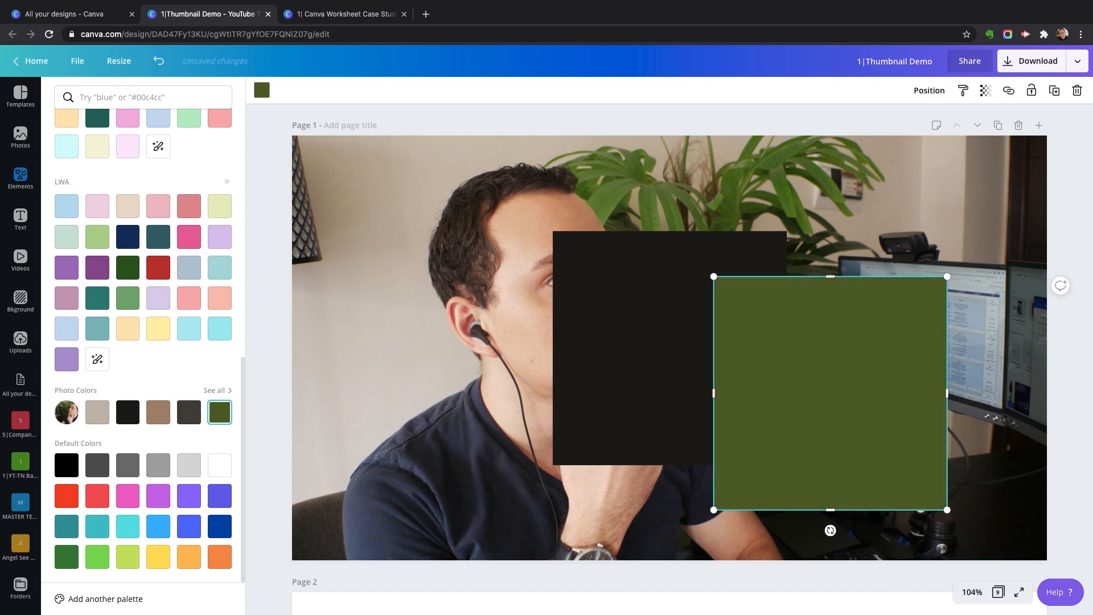
left_click(98, 412)
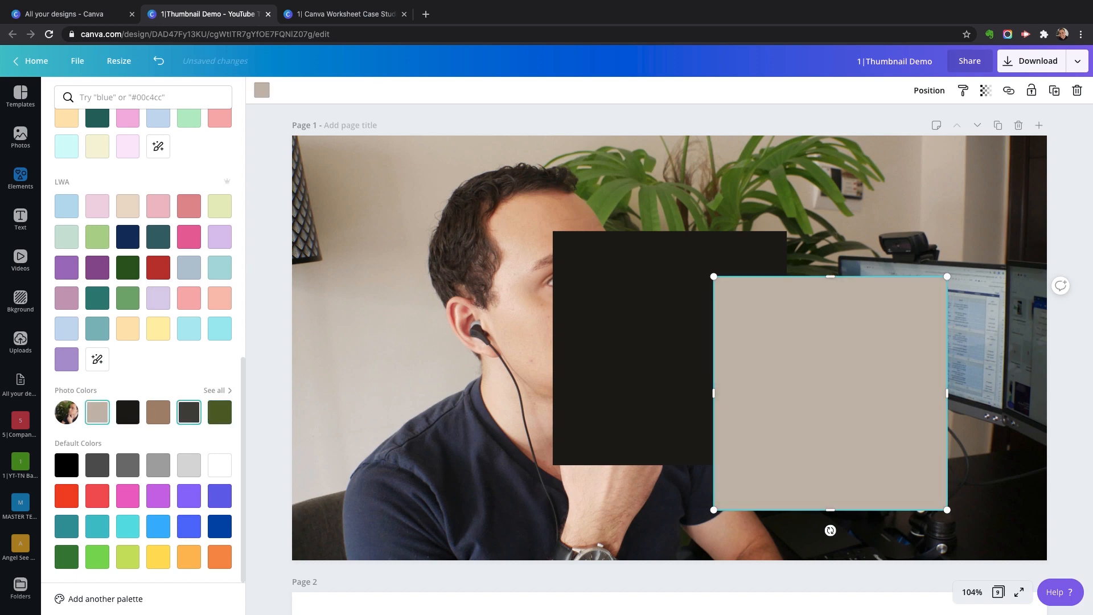
scroll(142, 342, "up", 10)
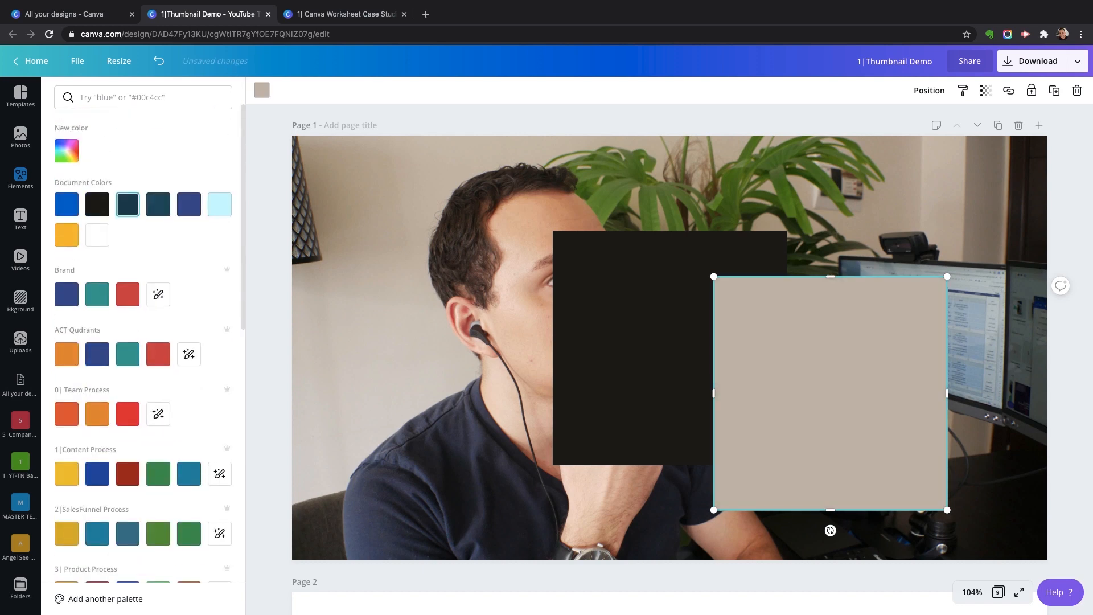
left_click(98, 204)
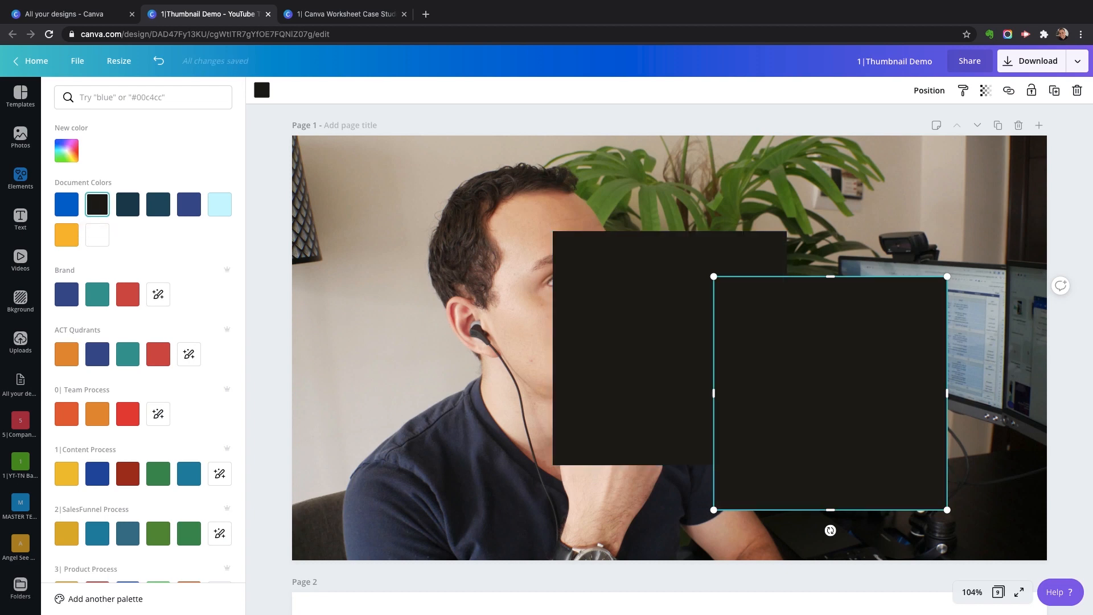
left_click(818, 370)
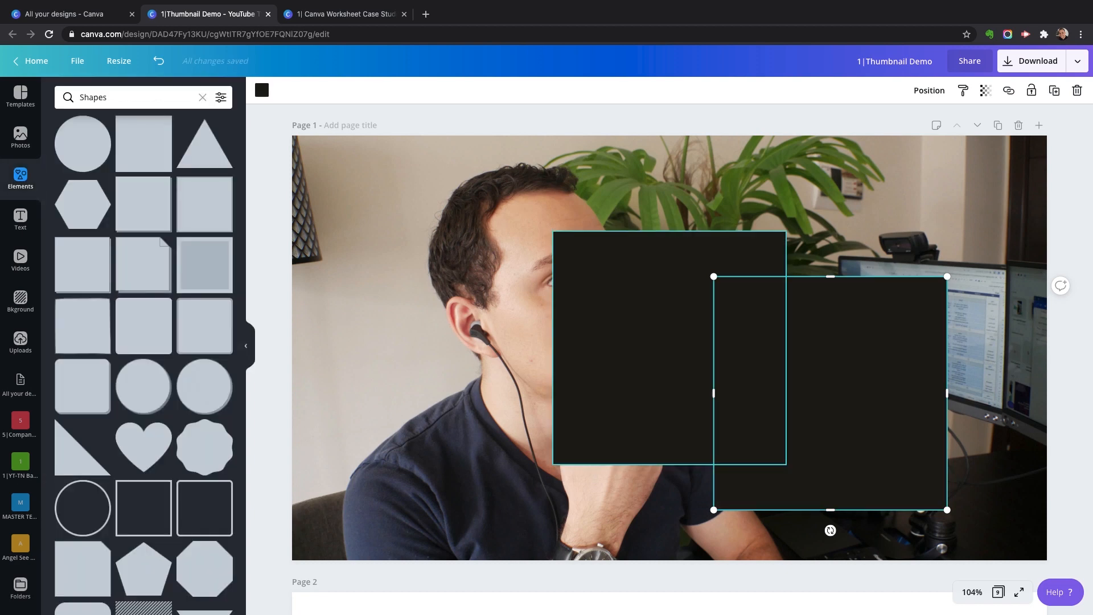
Reshape the two near-black squares into a wide, slightly tilted banner at the photo's upper right and a shorter banner below it
left_click(654, 347)
left_click_drag(669, 465, 895, 229)
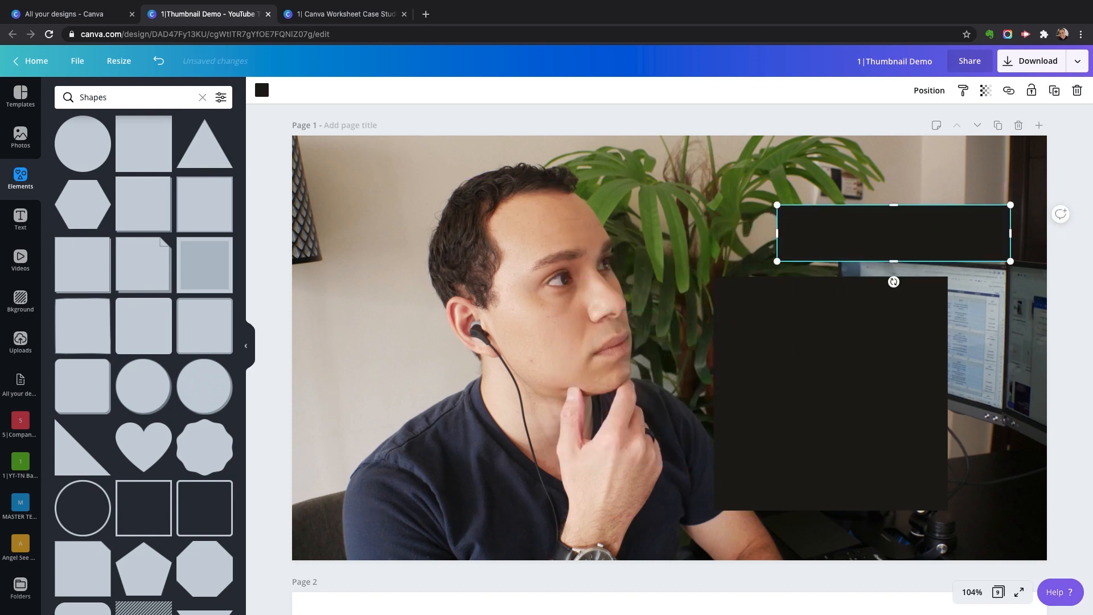
left_click_drag(777, 233, 671, 234)
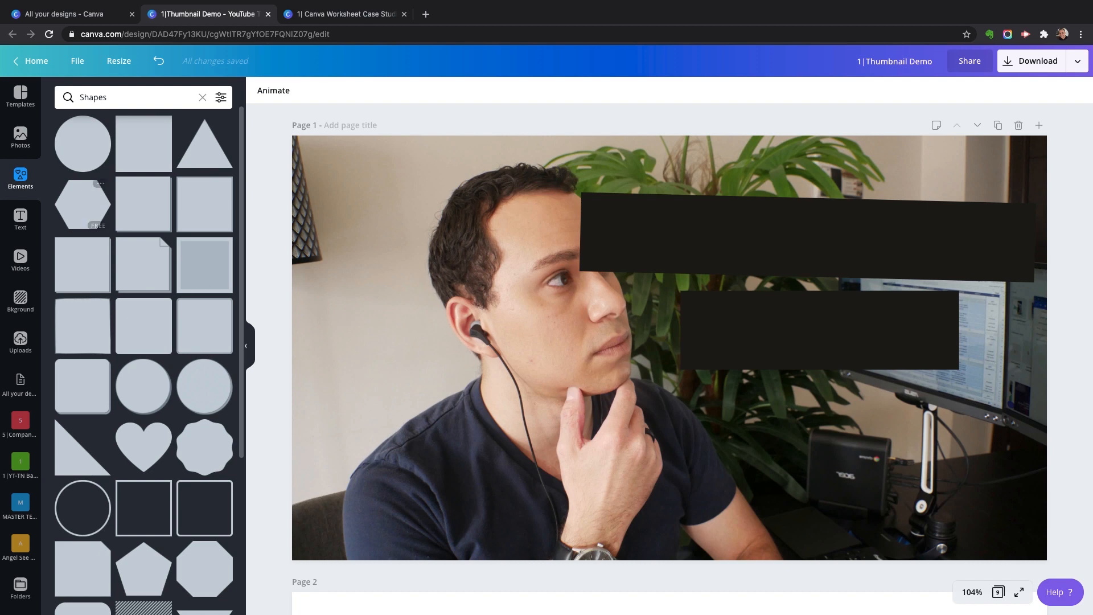
Browse the ready-made text styles and add the pink neon GLOW style to page 1
left_click(20, 219)
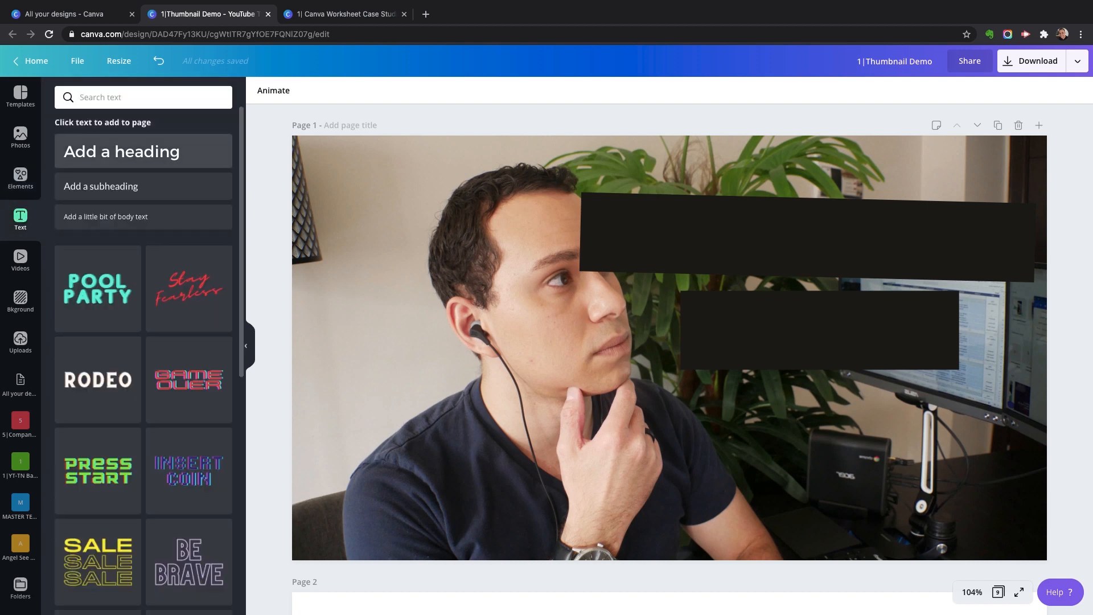
scroll(98, 330, "down", 4)
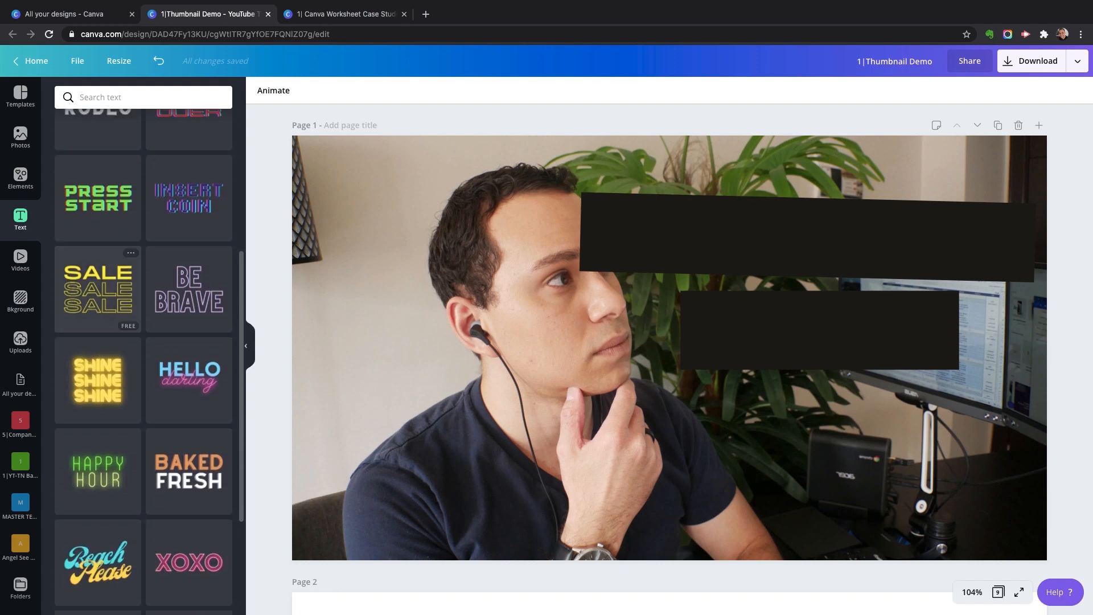
scroll(98, 330, "down", 7)
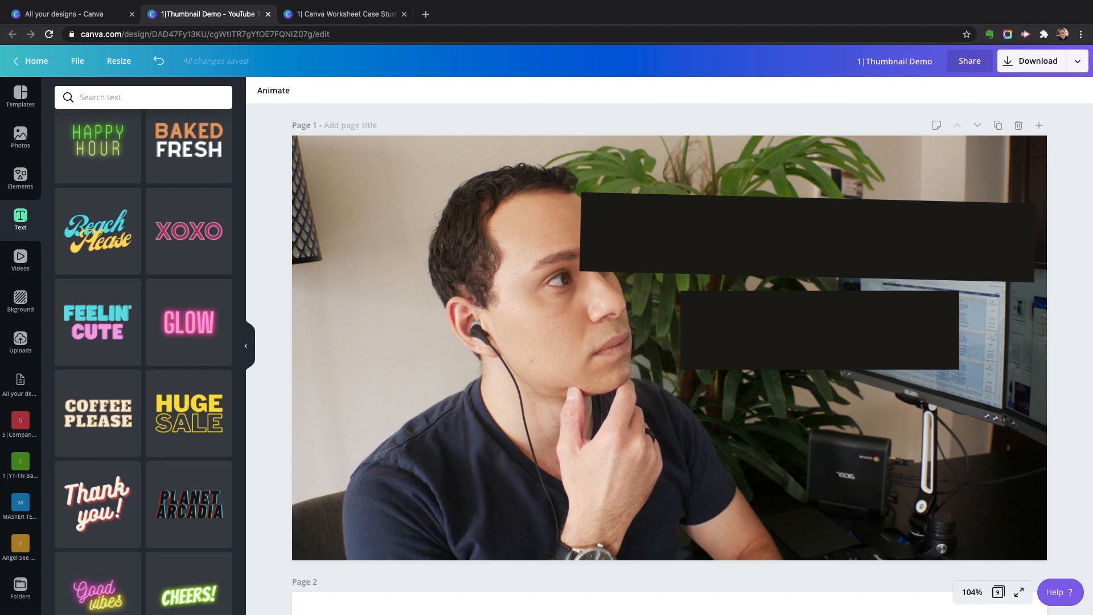
left_click(189, 322)
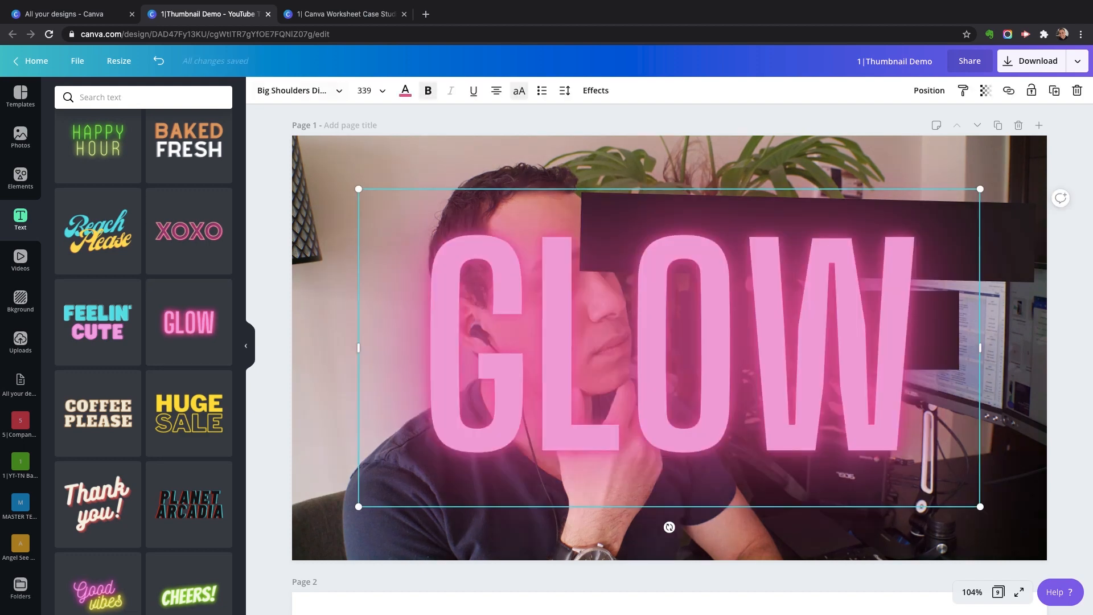
Set the GLOW text to Roboto at size 42 and change its wording to LEAD MAGNET
left_click(297, 91)
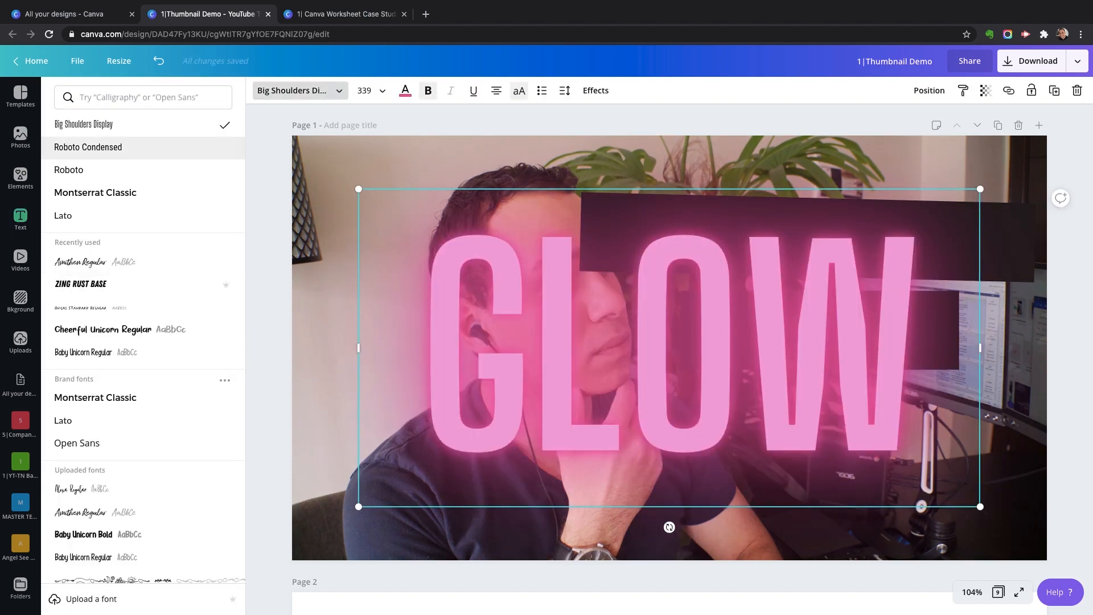
left_click(69, 170)
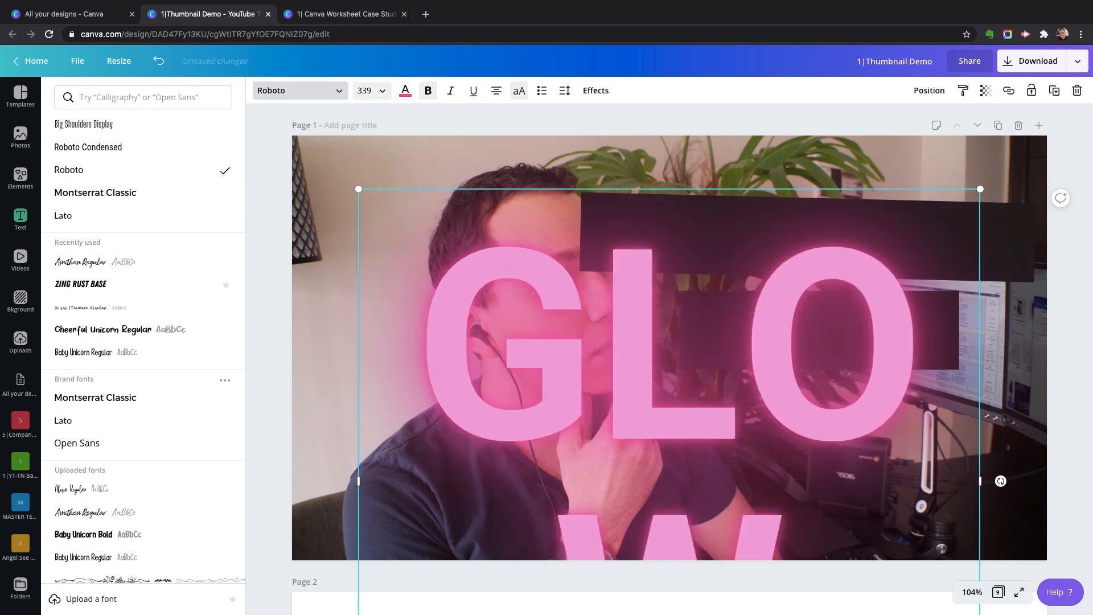
left_click(365, 91)
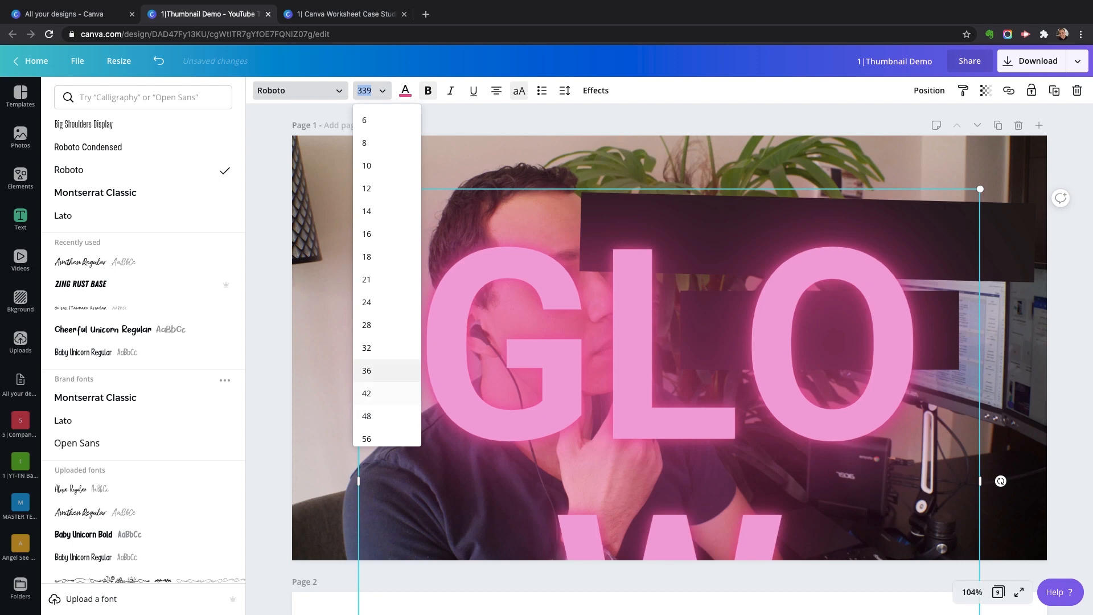
left_click(367, 393)
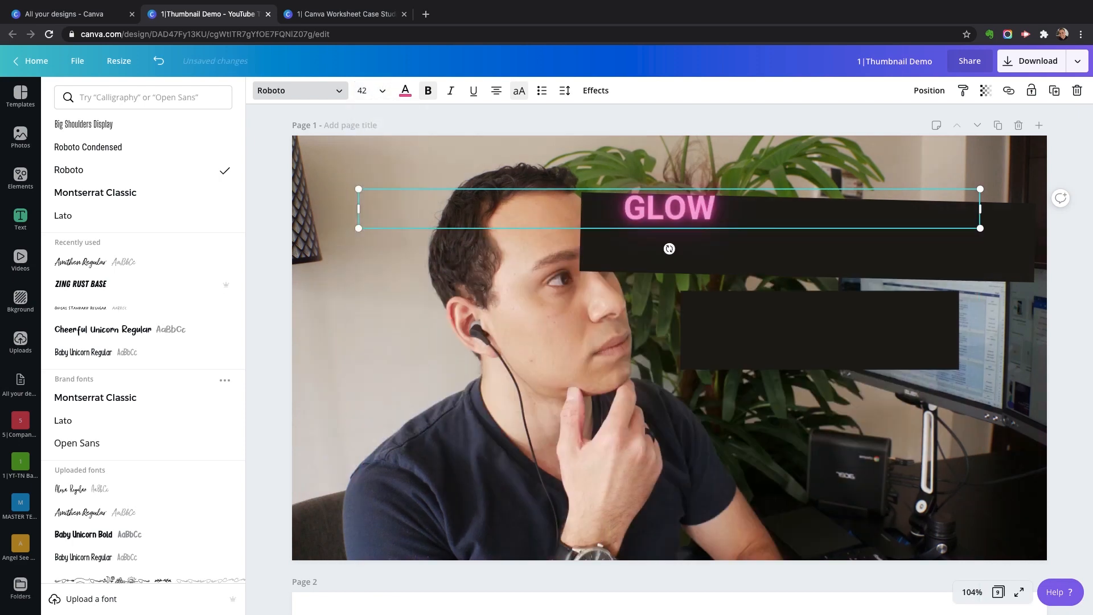
double_click(670, 208)
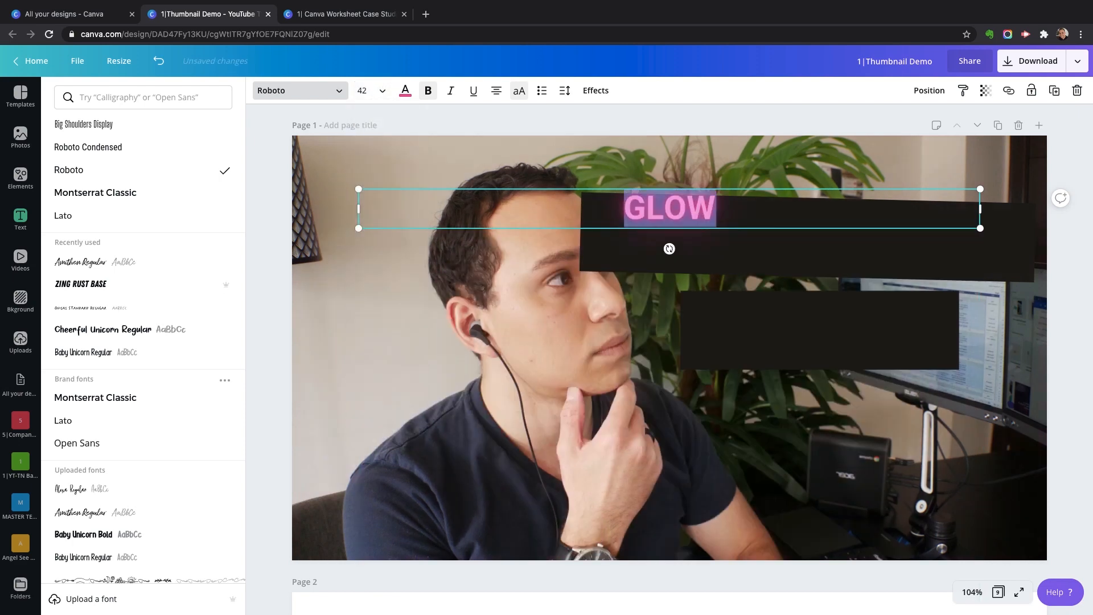
type("LEAD MAGNET")
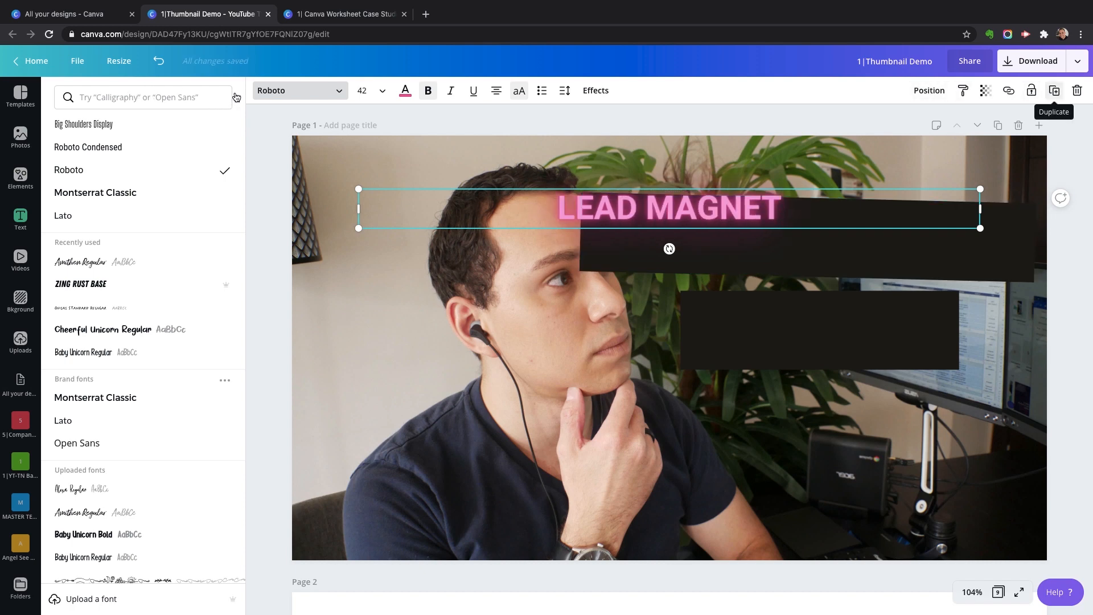
Duplicate the LEAD MAGNET text, change the copy's wording to IDEAS, and move it onto the lower black banner
key("ctrl+d")
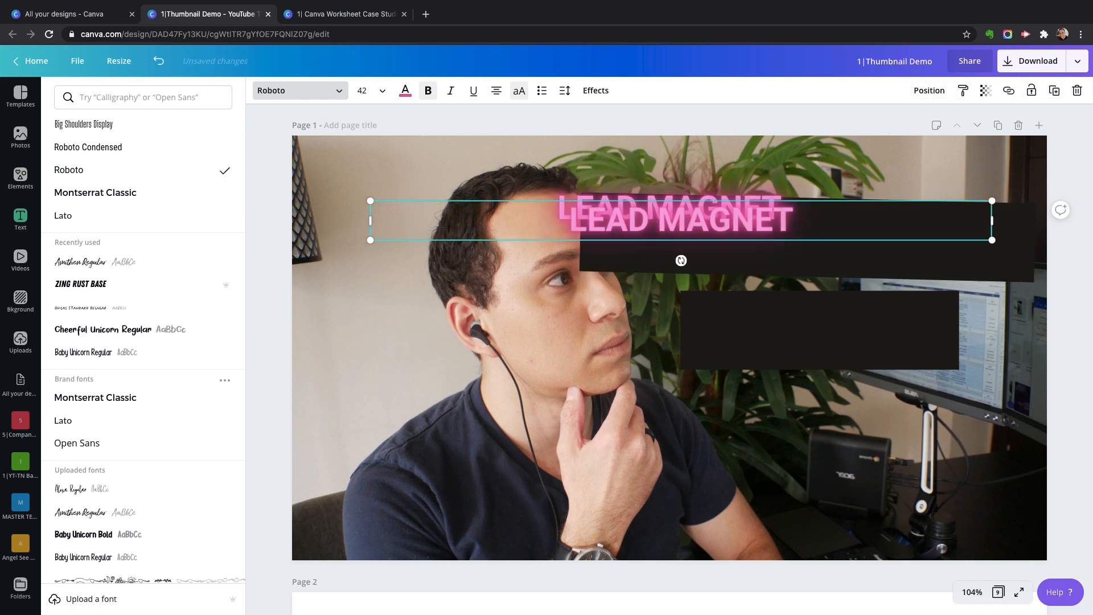
triple_click(723, 220)
type("IDEAS")
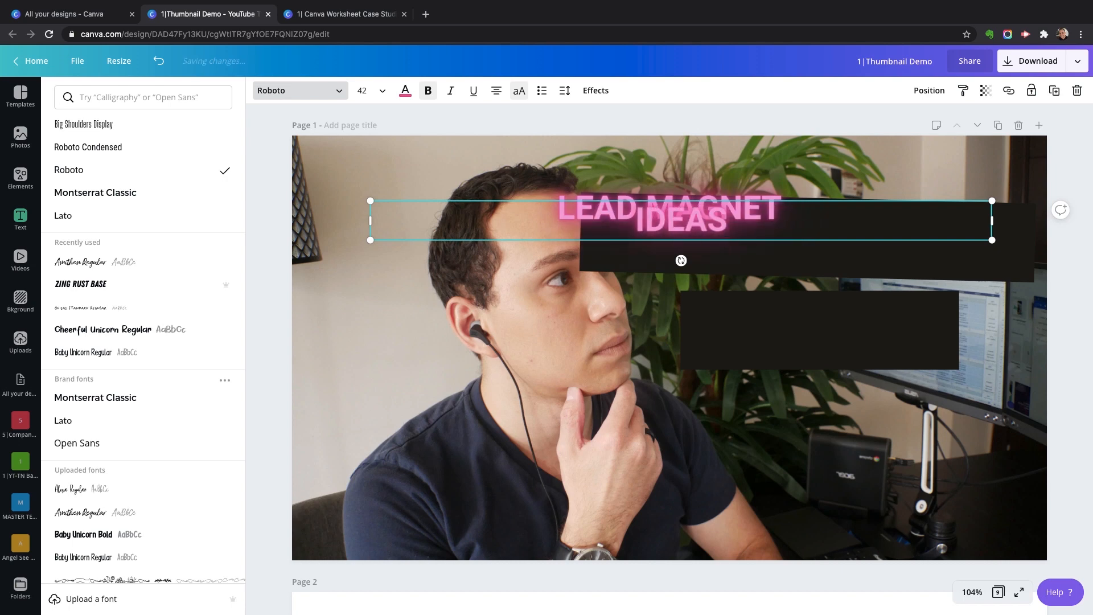
left_click_drag(681, 220, 808, 328)
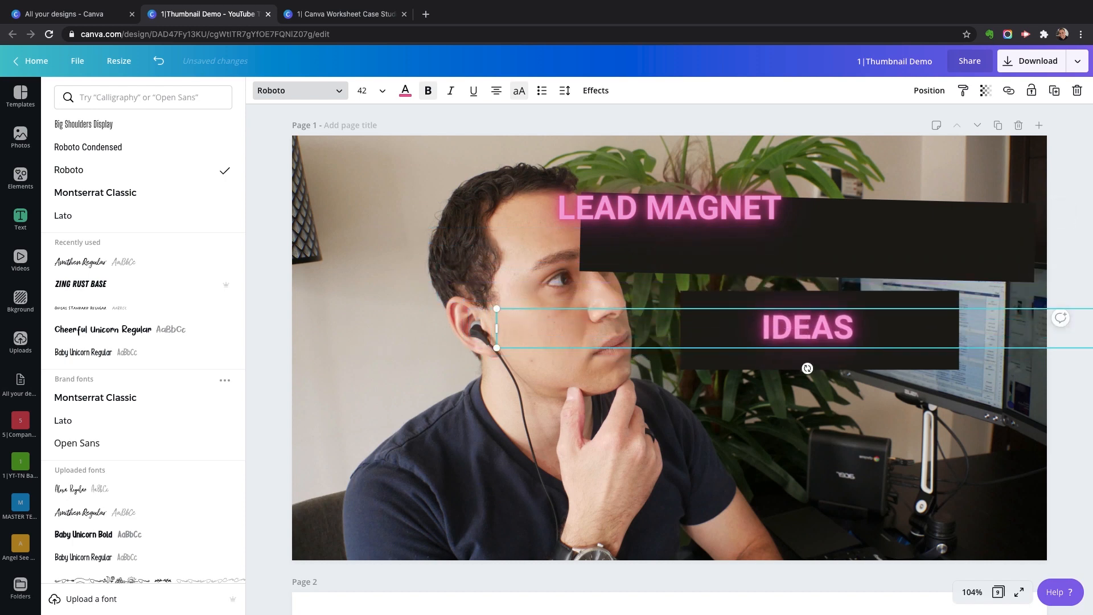
left_click_drag(496, 328, 681, 329)
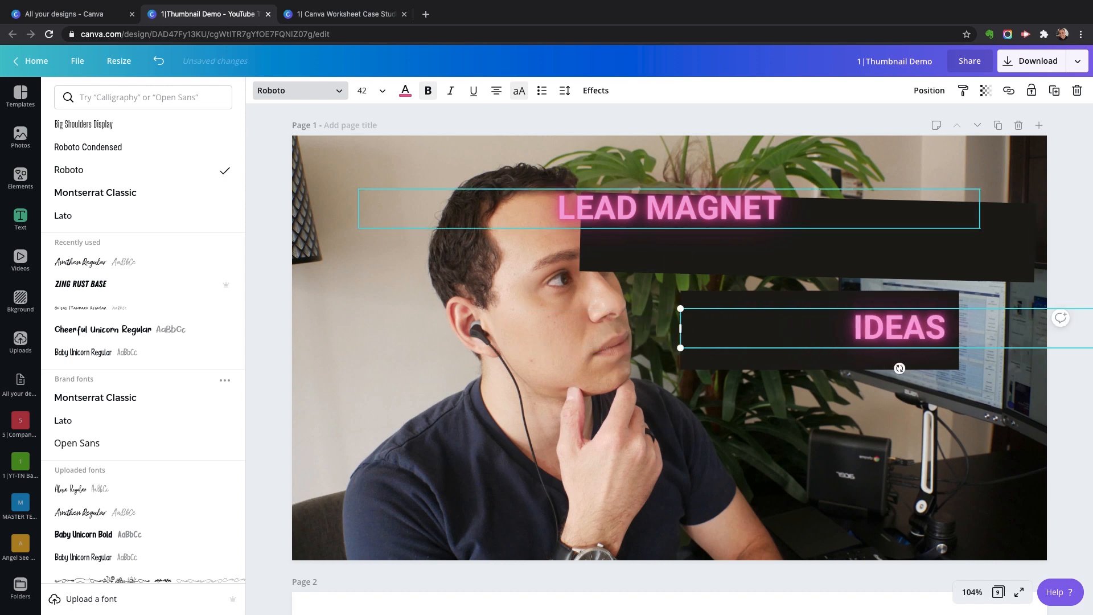
Narrow the two text boxes and center LEAD MAGNET on the upper banner and IDEAS on the lower one
left_click_drag(669, 208, 657, 246)
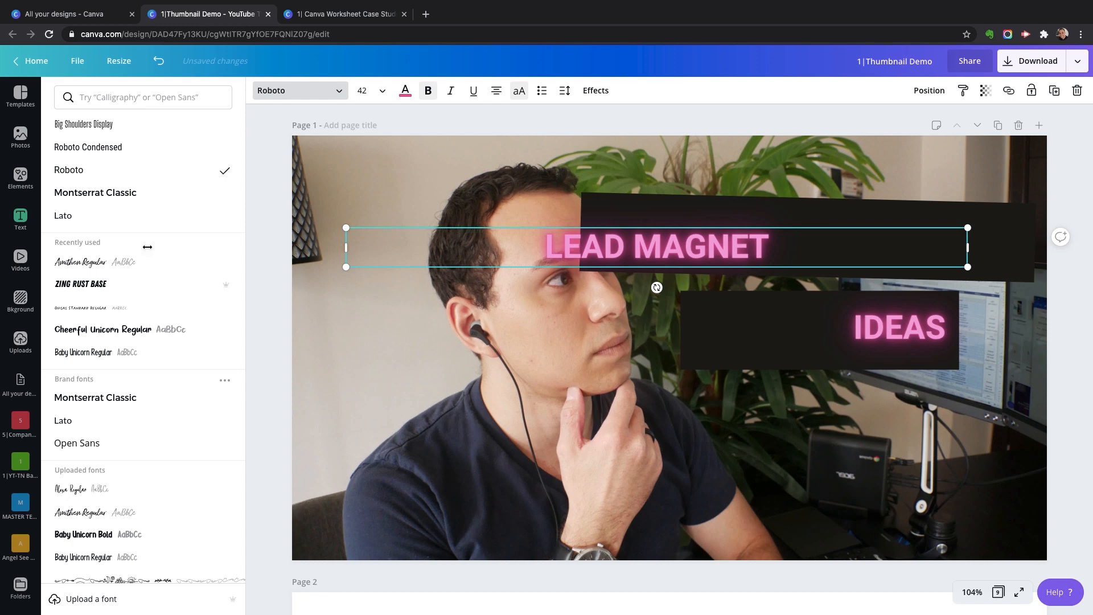
left_click_drag(968, 247, 643, 247)
left_click_drag(495, 247, 887, 224)
left_click_drag(97, 223, 97, 220)
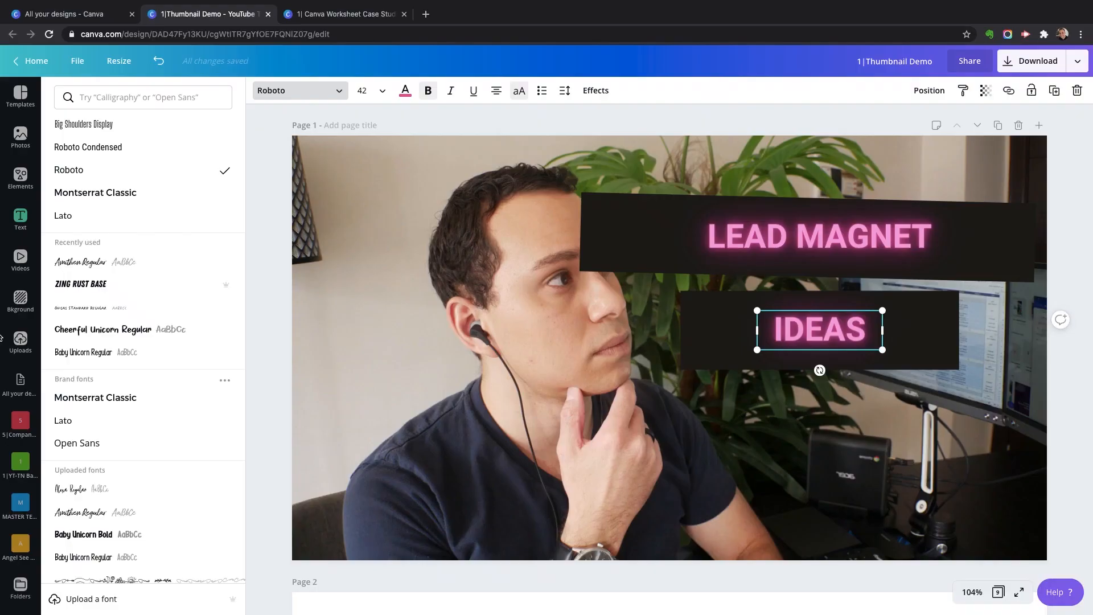
Set the font size of both LEAD MAGNET and IDEAS to 56
left_click(13, 245)
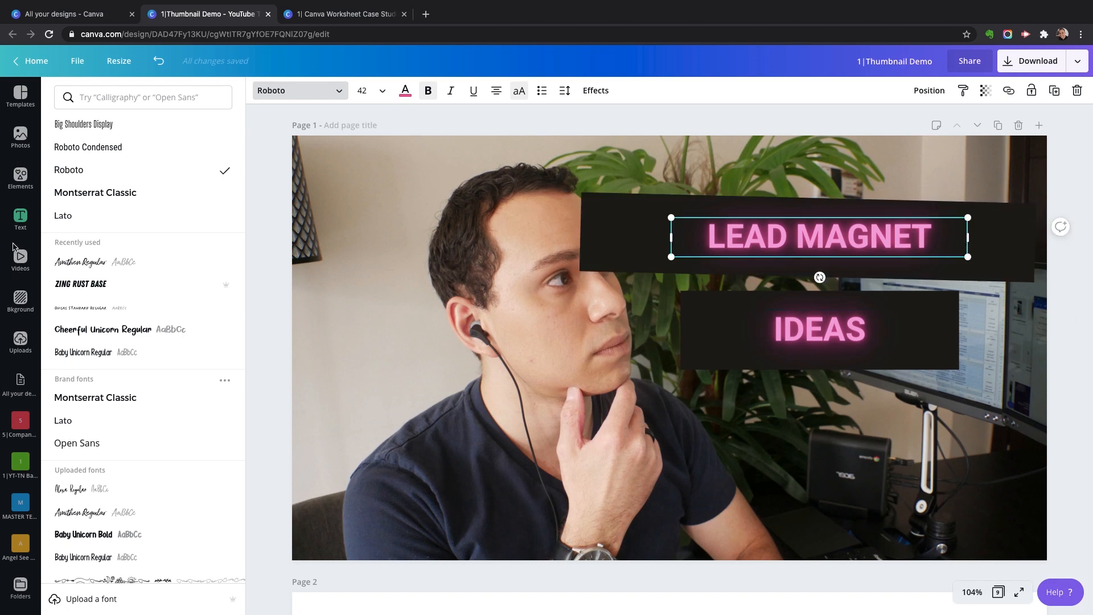
left_click(9, 328, "shift")
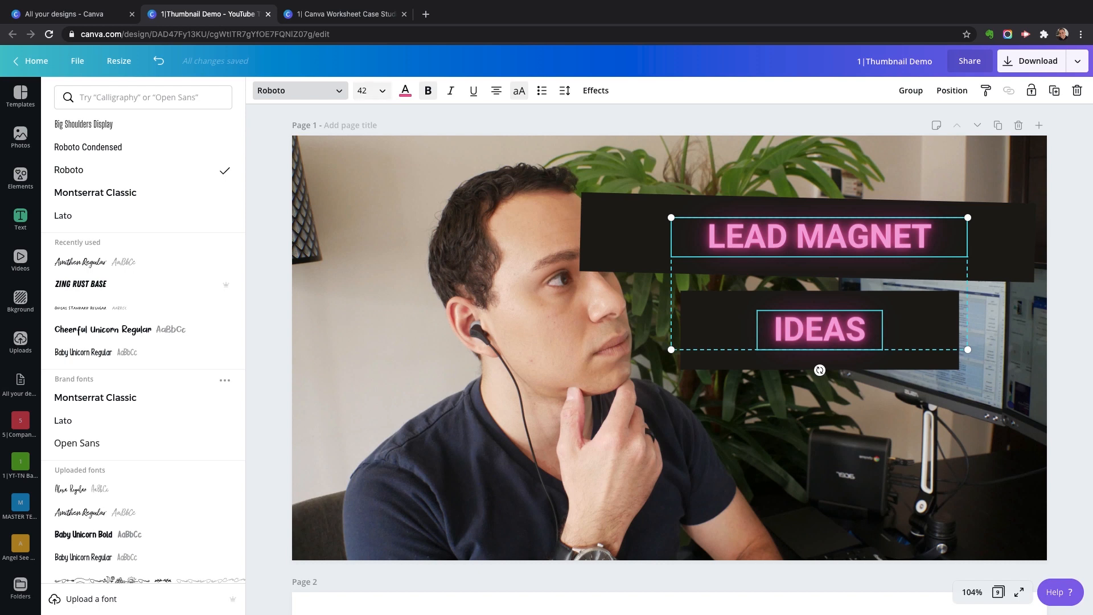
left_click(364, 90)
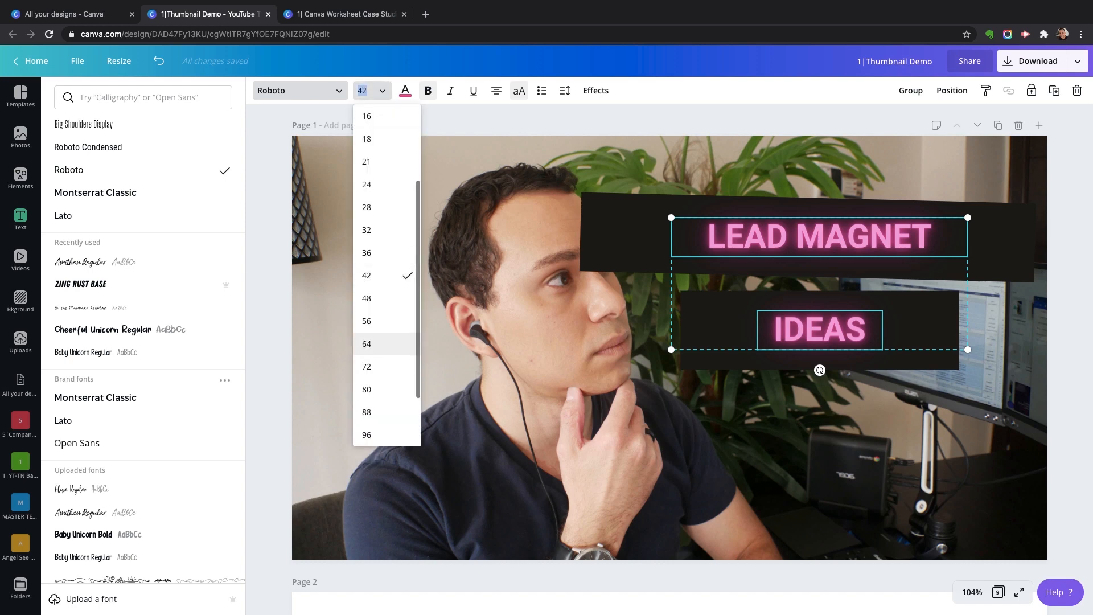
left_click(371, 321)
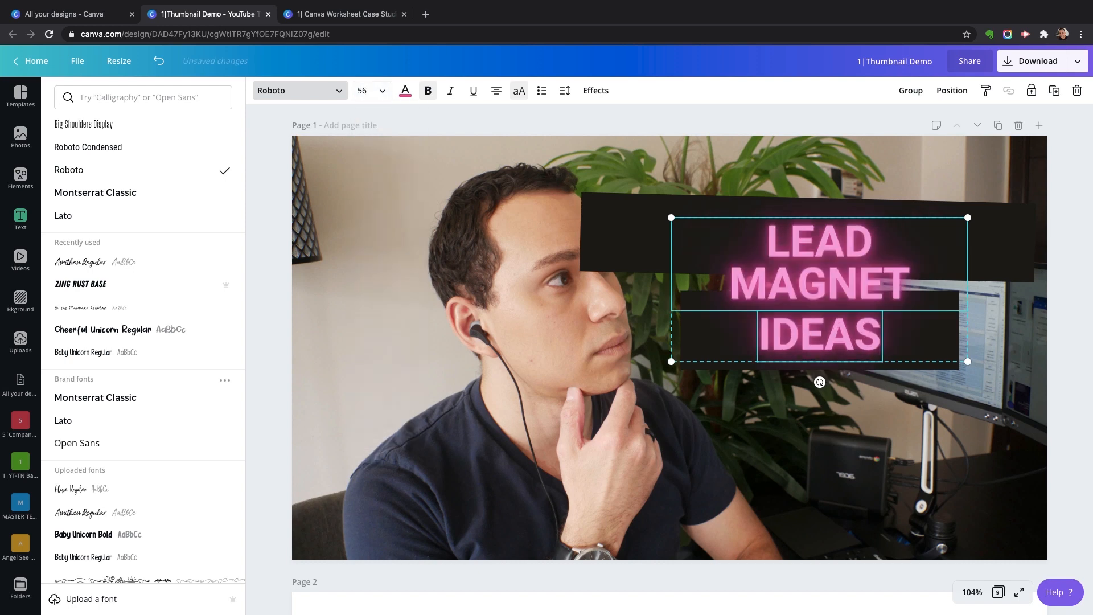
Widen the LEAD MAGNET text box so the words fit on one line, and recenter it on the upper banner
left_click(20, 219)
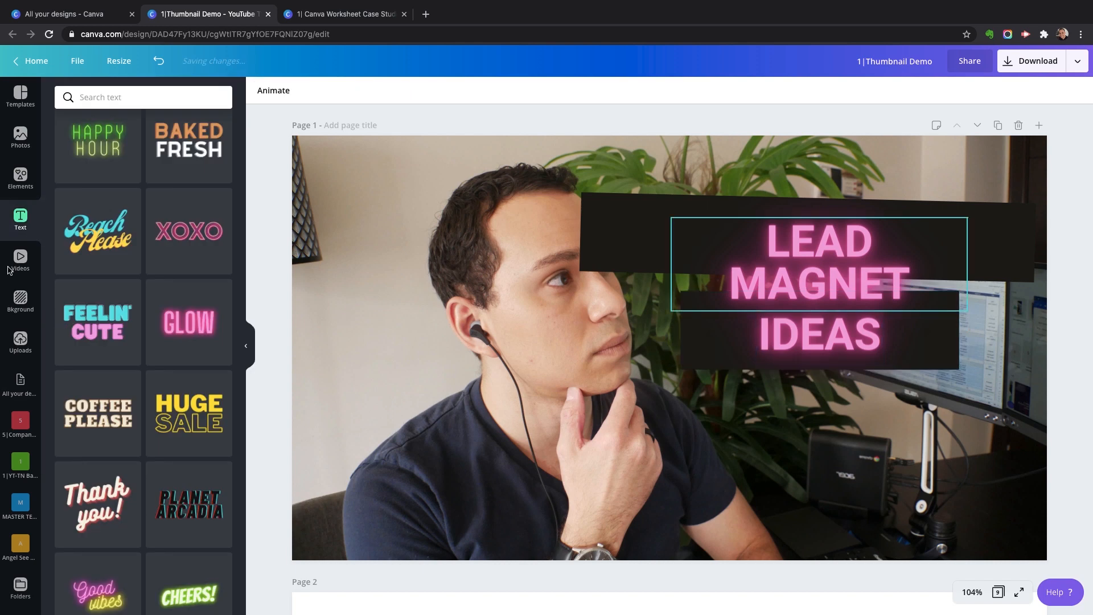
left_click(819, 264)
left_click_drag(672, 264, 585, 264)
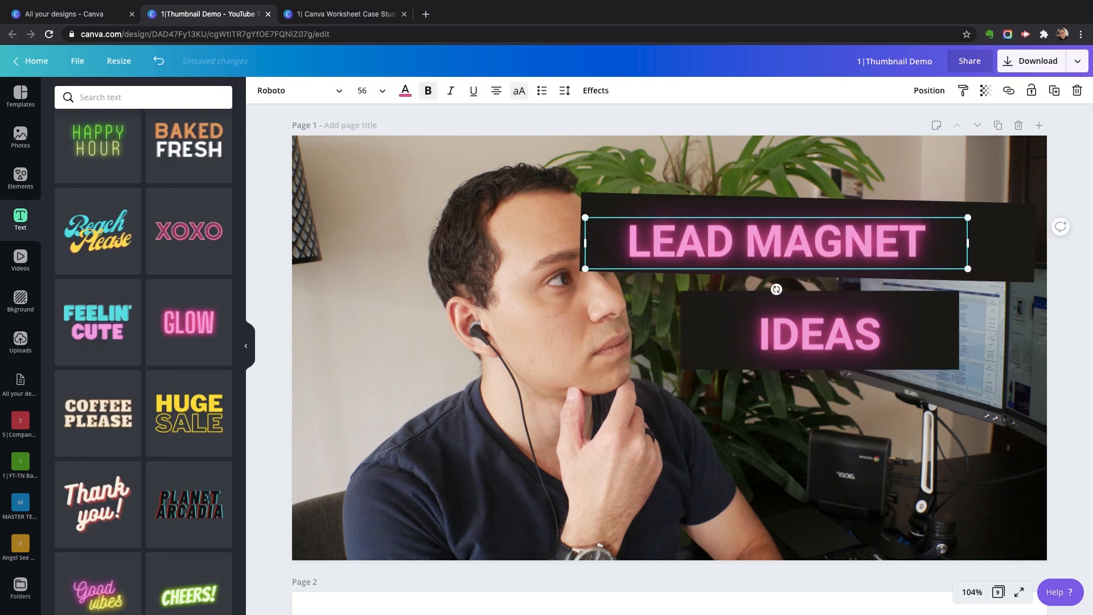
left_click_drag(777, 243, 807, 237)
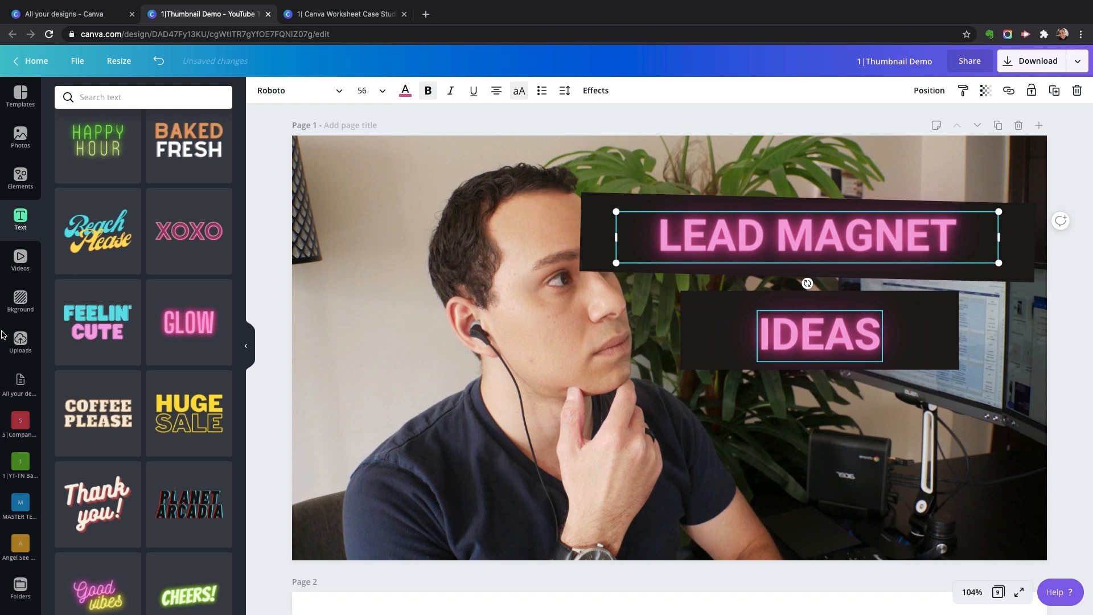
Try text colors #204d64 and #d35147 on both LEAD MAGNET and IDEAS, and apply teal from the ACT Qudrants palette
left_click(820, 336, "shift")
left_click(405, 91)
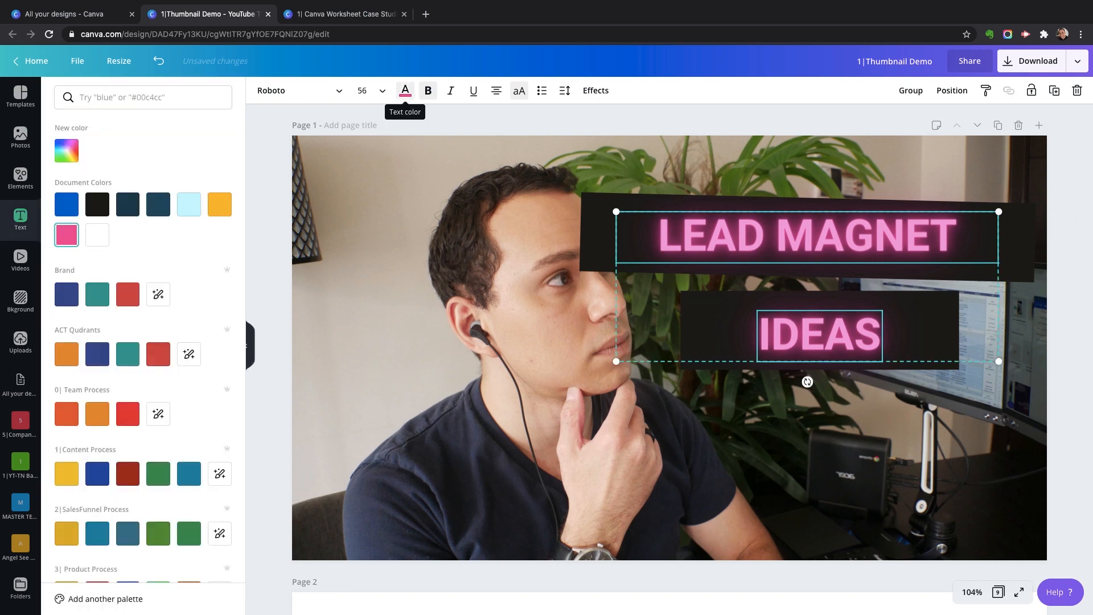
left_click(158, 204)
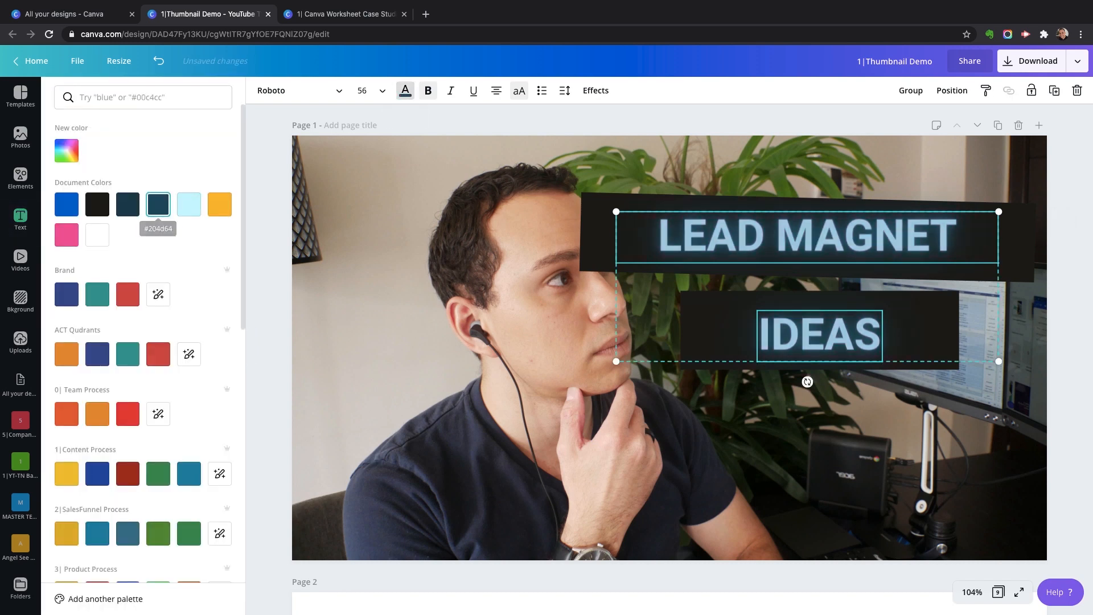
left_click(127, 295)
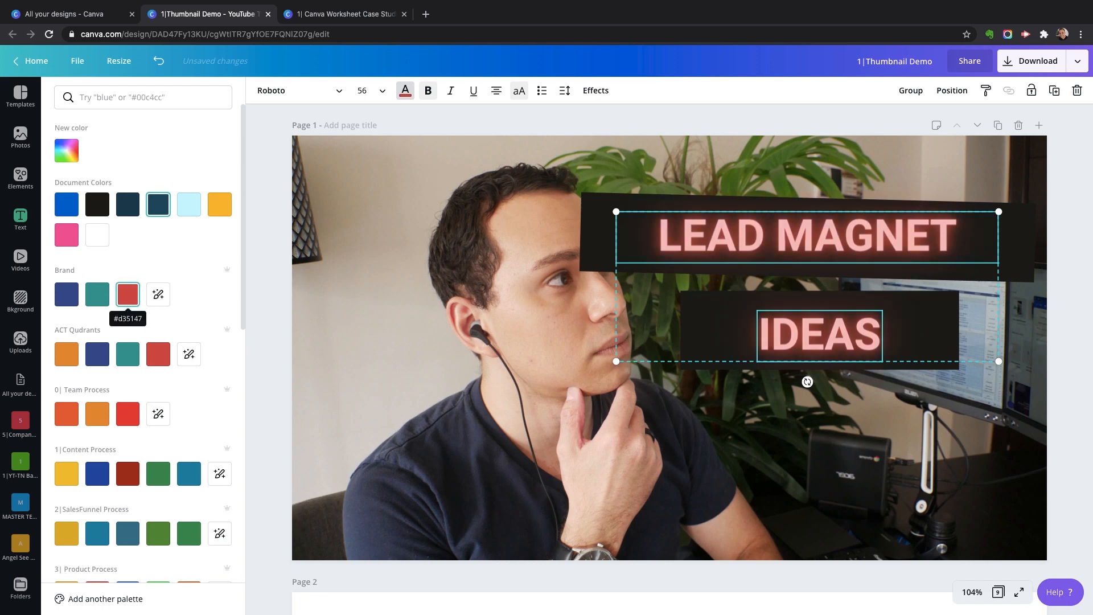
left_click(128, 354)
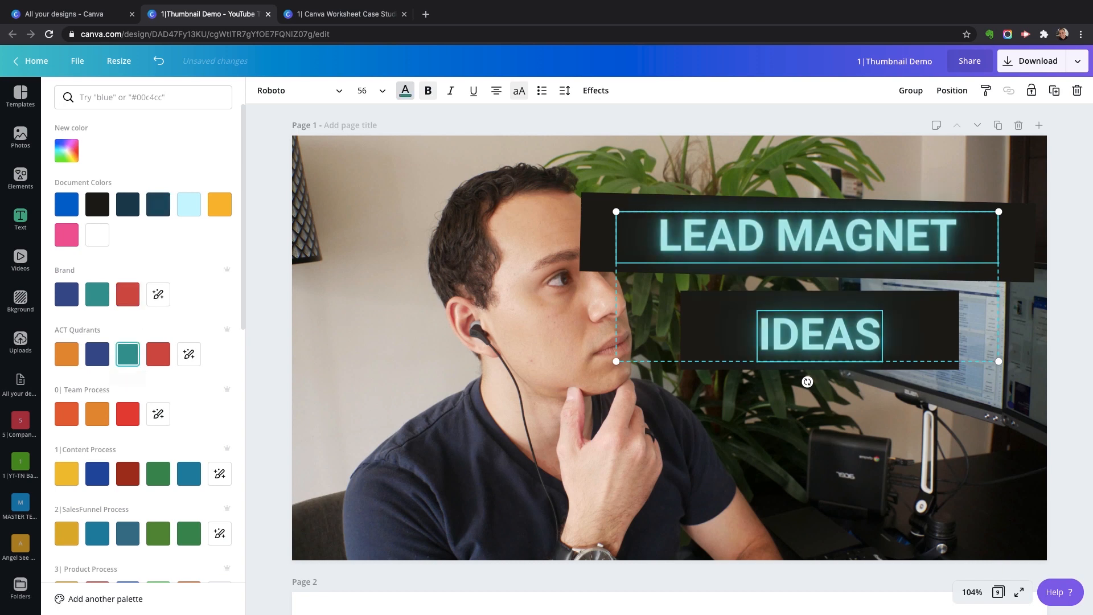
Apply the orange from the 0| Team Process palette to both LEAD MAGNET and IDEAS
left_click(98, 414)
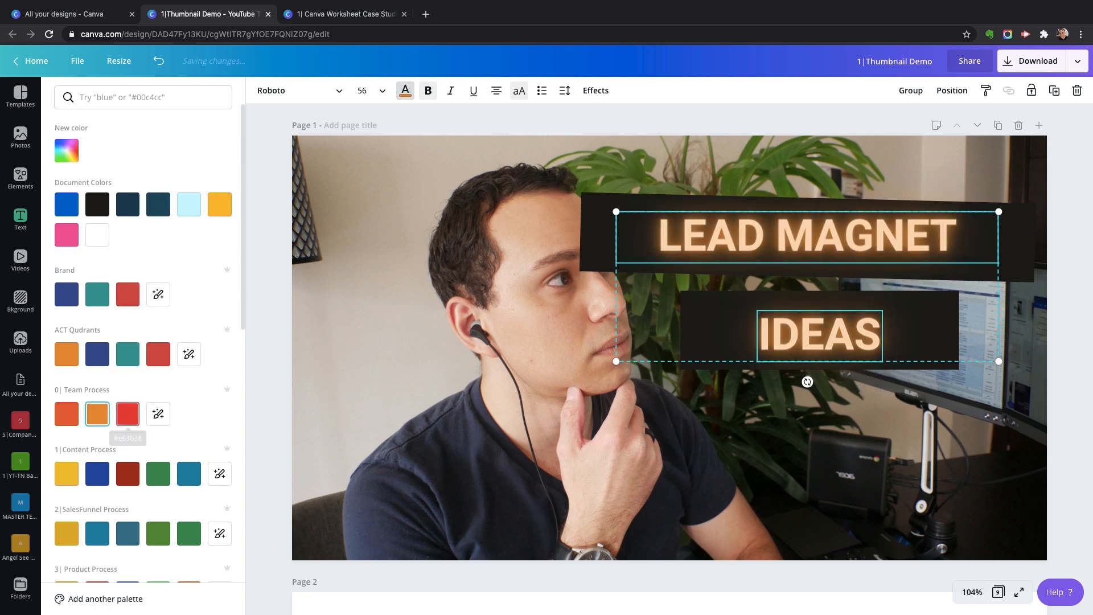
left_click(21, 219)
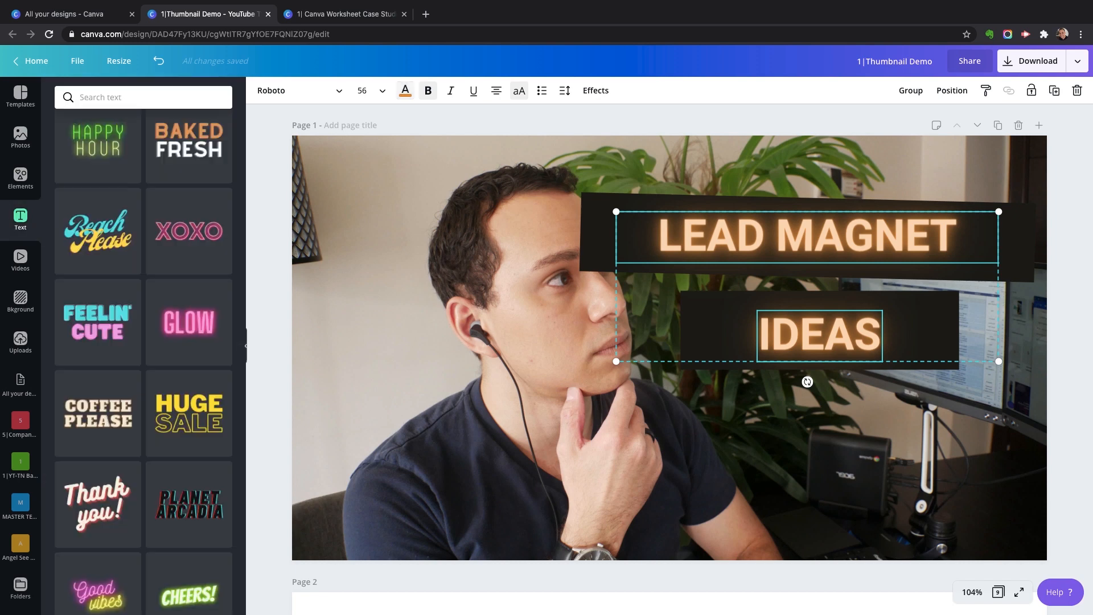
left_click(655, 399)
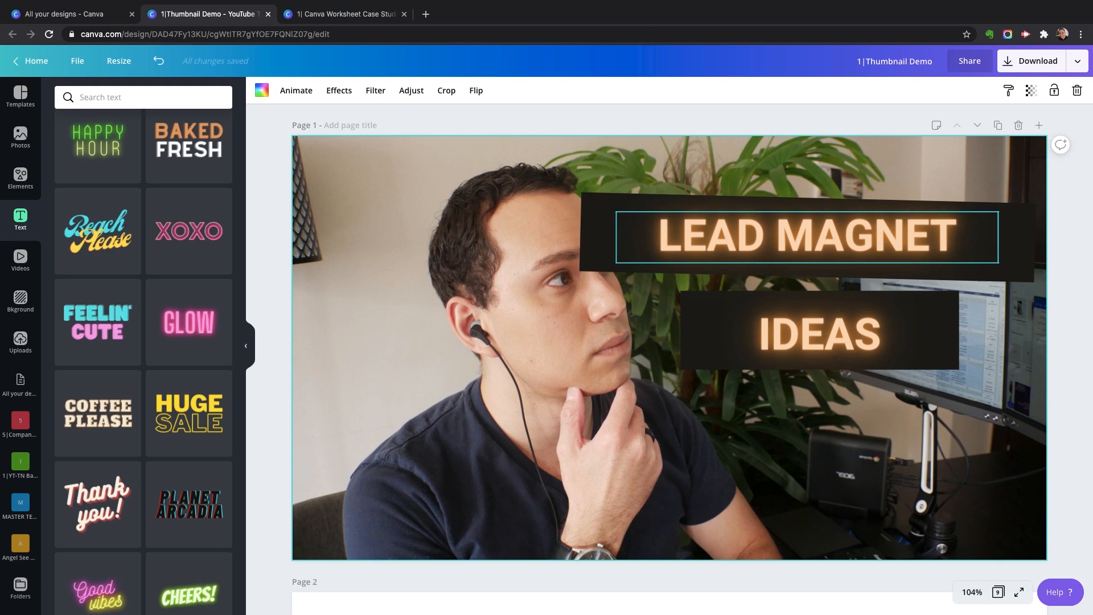
Set the font size of both LEAD MAGNET and IDEAS to 80
left_click(807, 238)
left_click(820, 336, "shift")
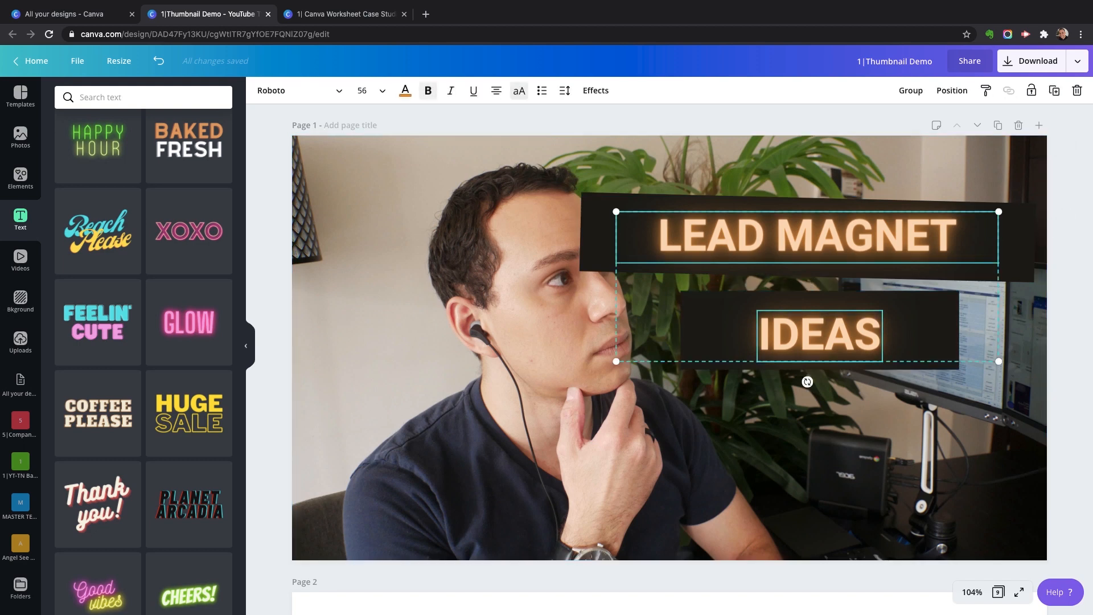
left_click(365, 91)
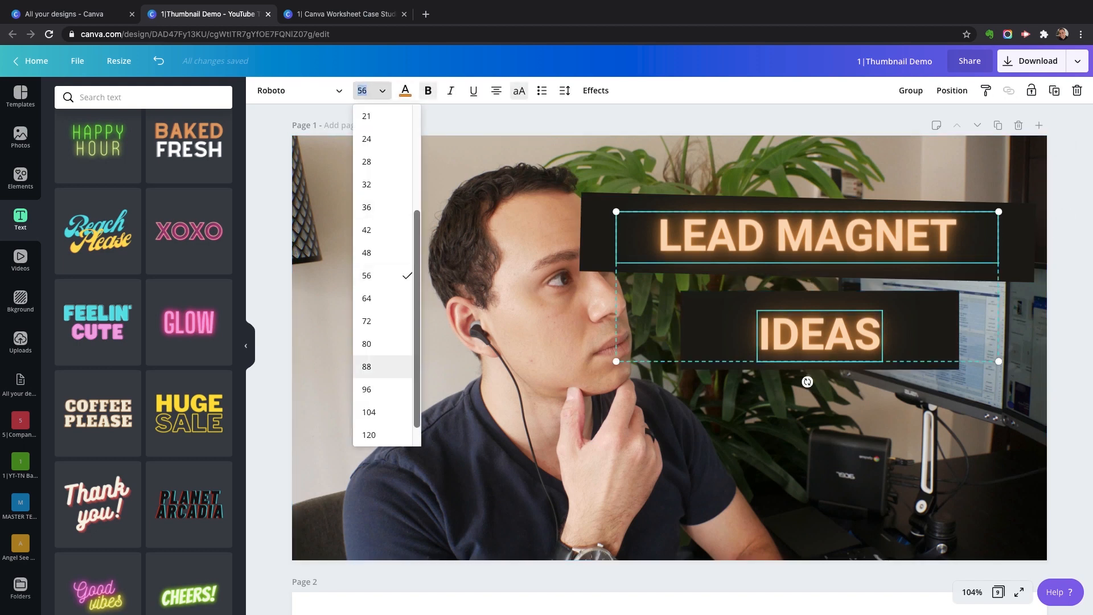
left_click(366, 343)
key("Escape")
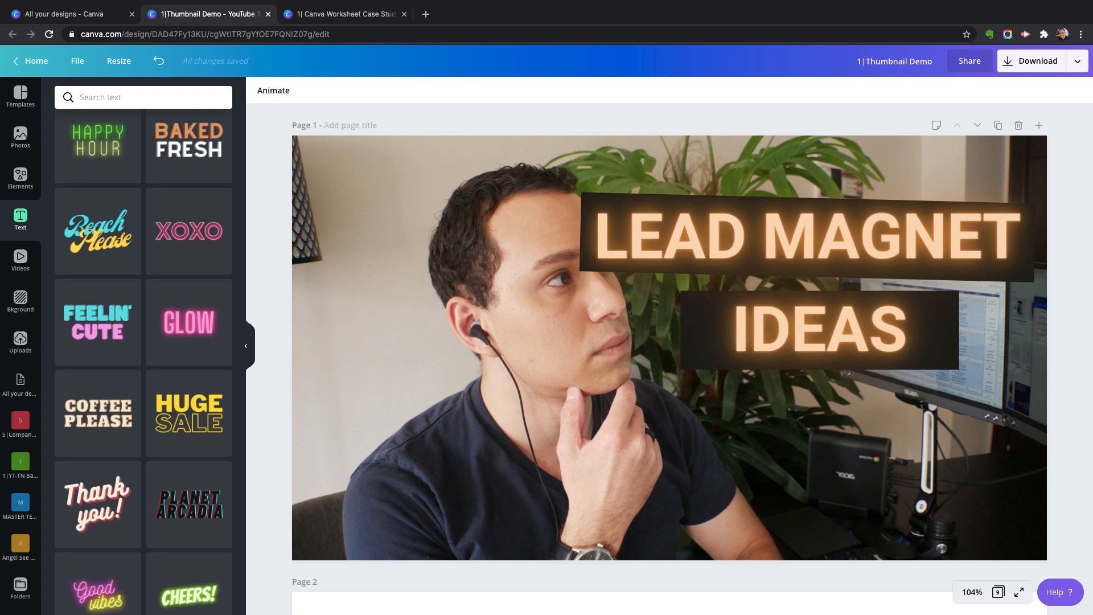
Crop the background photo by enlarging it and shifting it down, so the man's face sits clear of the banners with his hair fully in frame
left_click(670, 410)
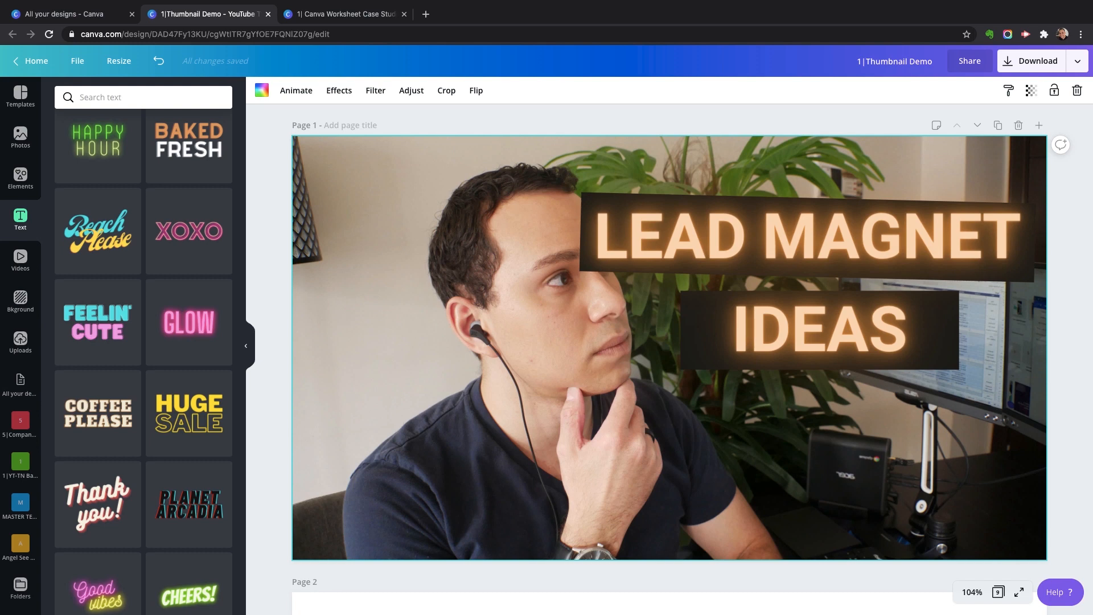
left_click_drag(492, 215, 467, 306)
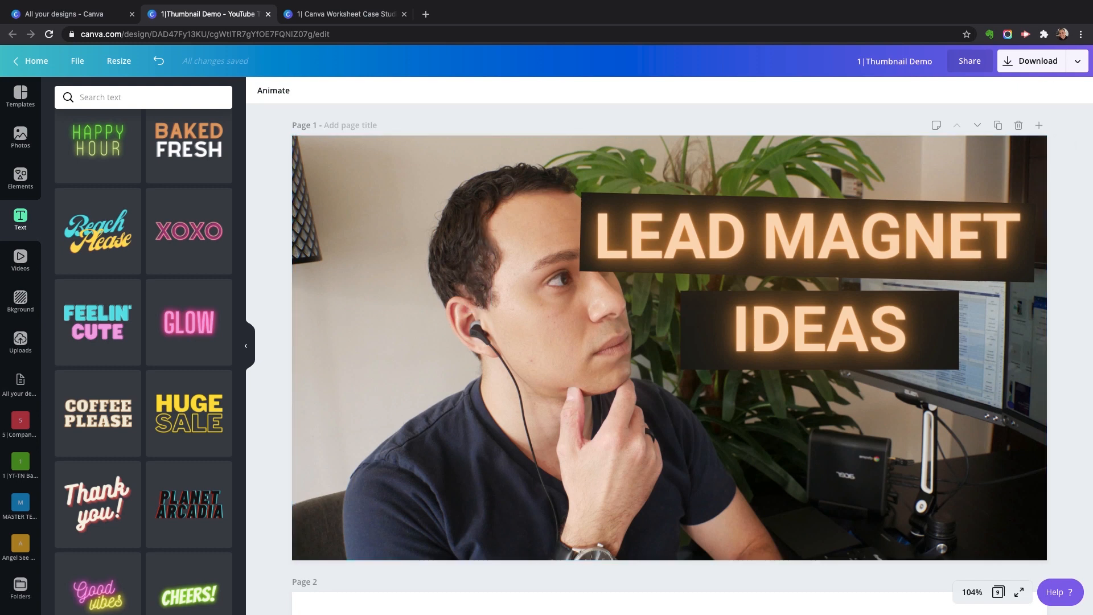
left_click(468, 305)
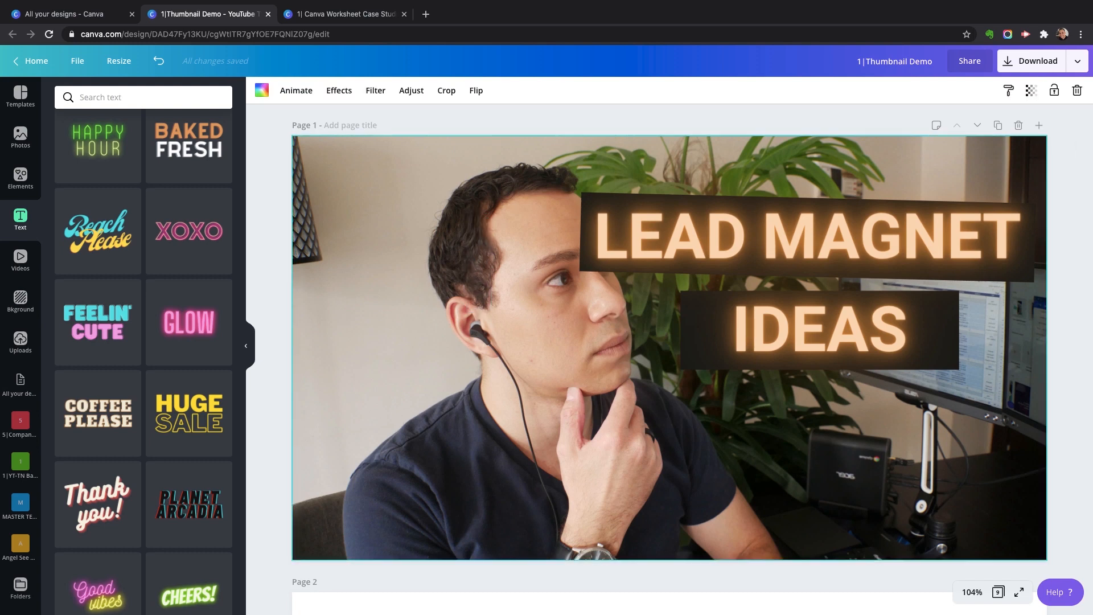
double_click(468, 305)
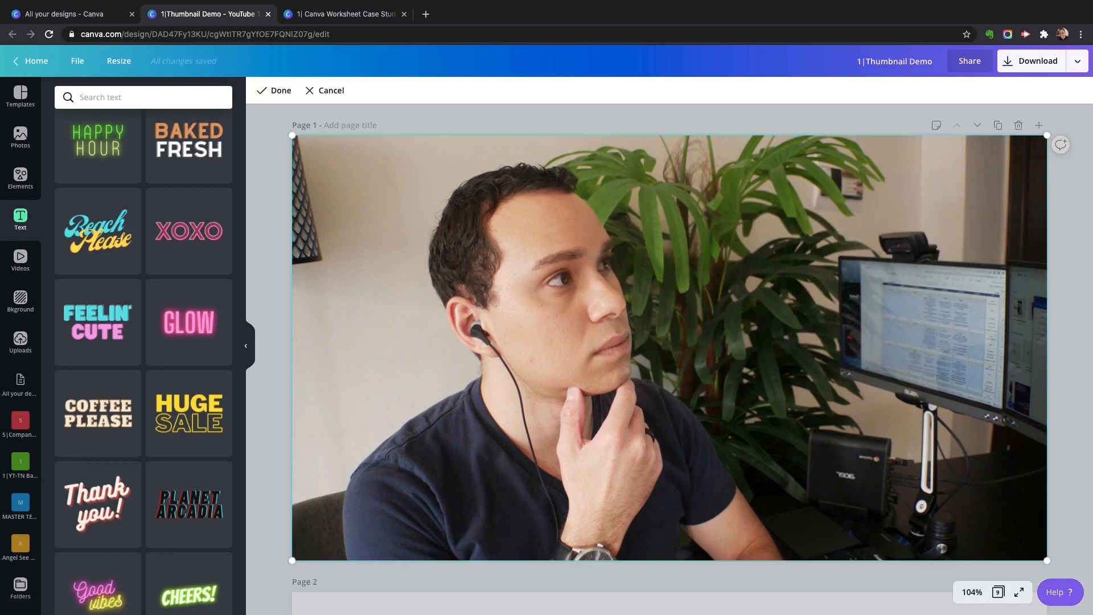
left_click_drag(292, 136, 173, 69)
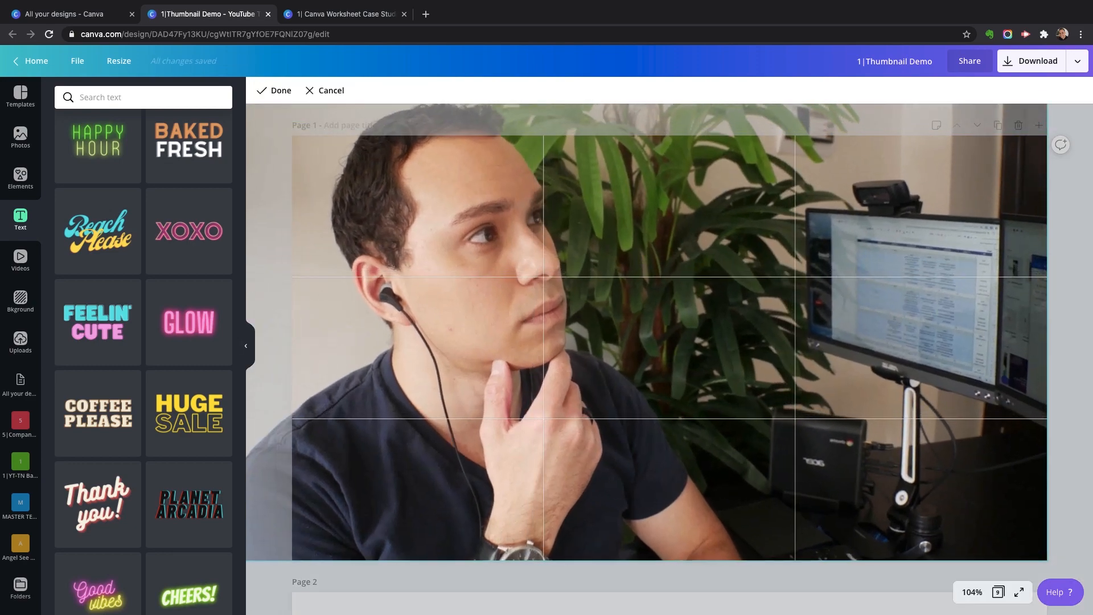
left_click_drag(484, 285, 484, 349)
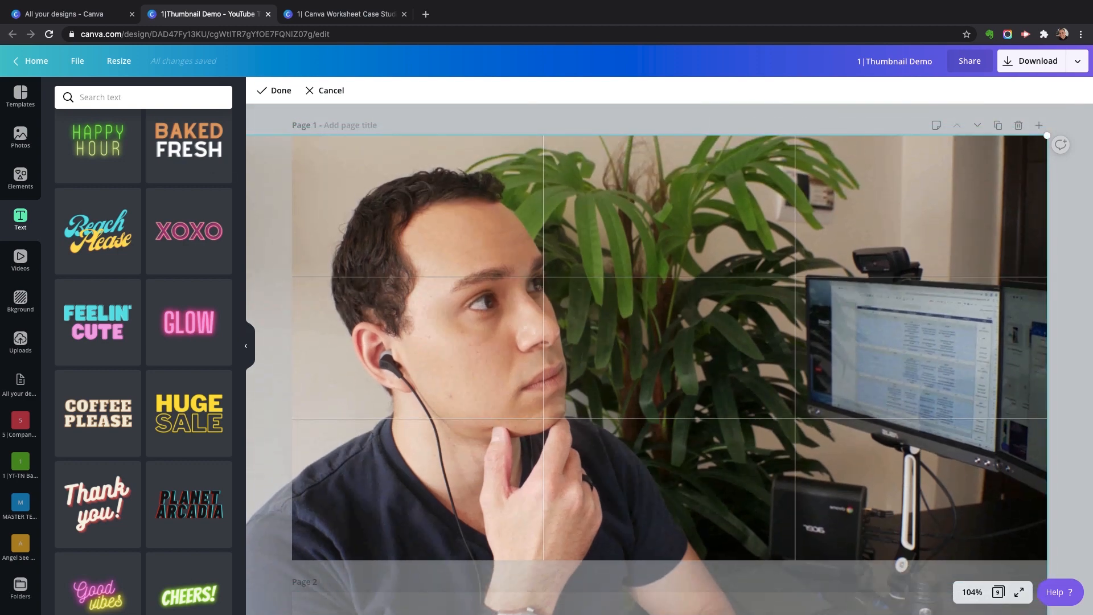
left_click(274, 91)
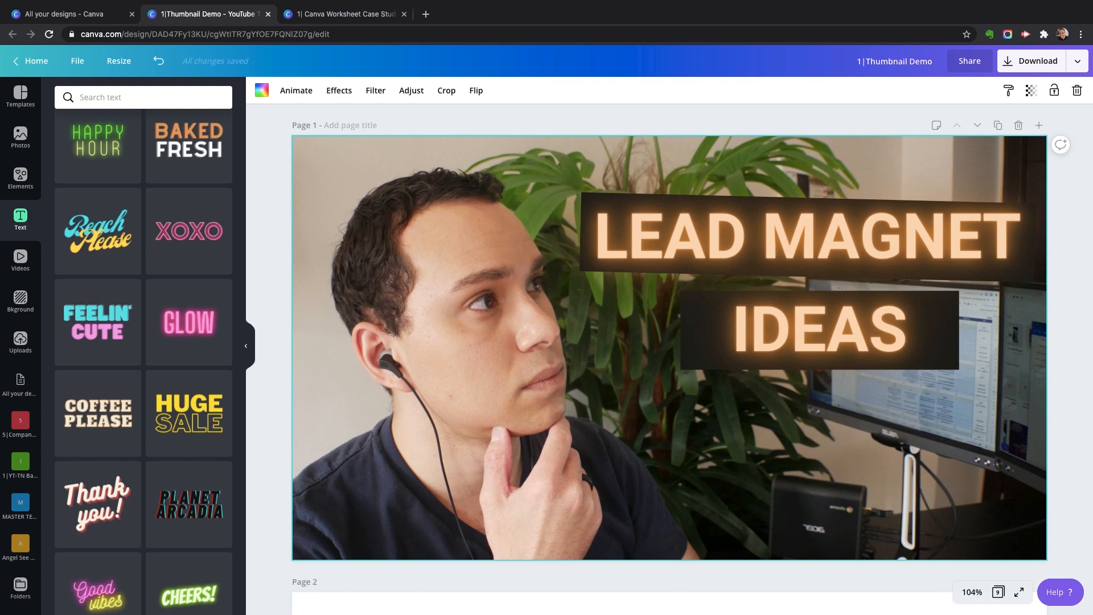
key("Escape")
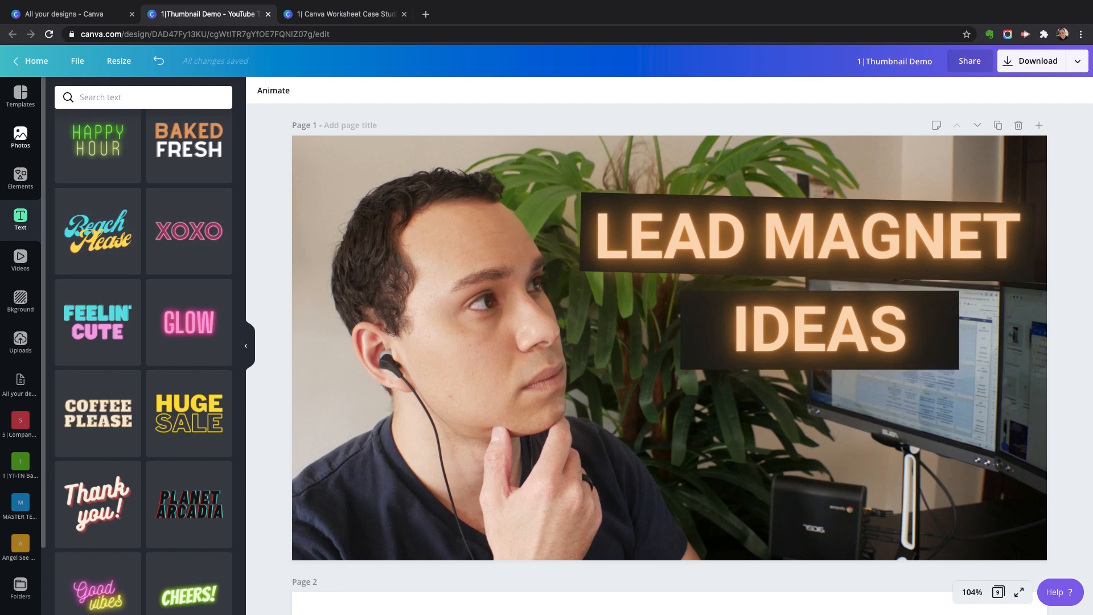
Replace the Shapes search in the elements library with "idea" and browse the graphics
left_click(20, 178)
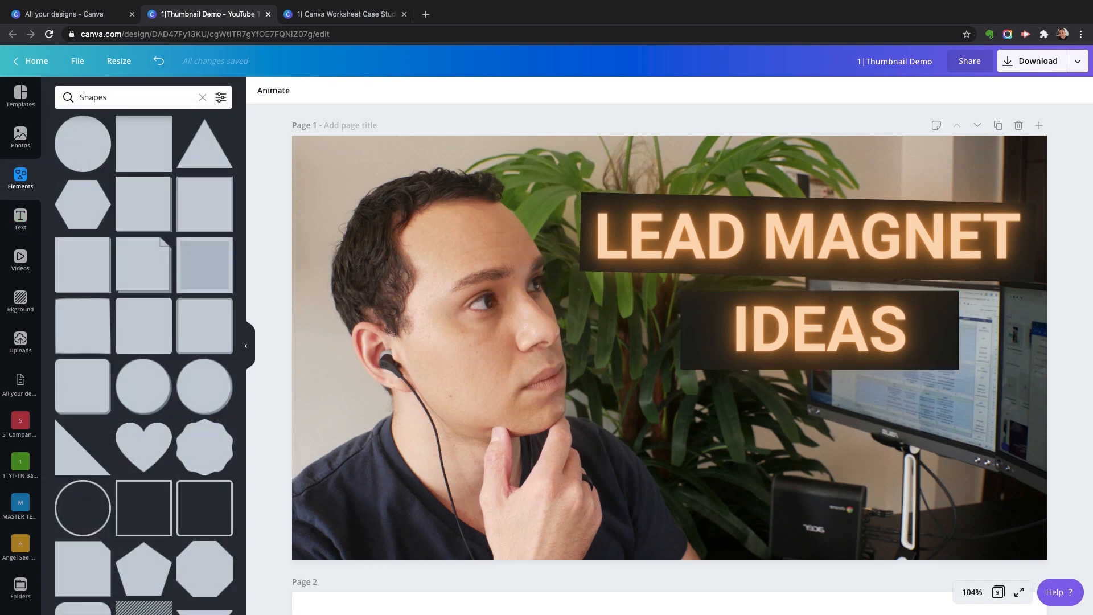
left_click(202, 97)
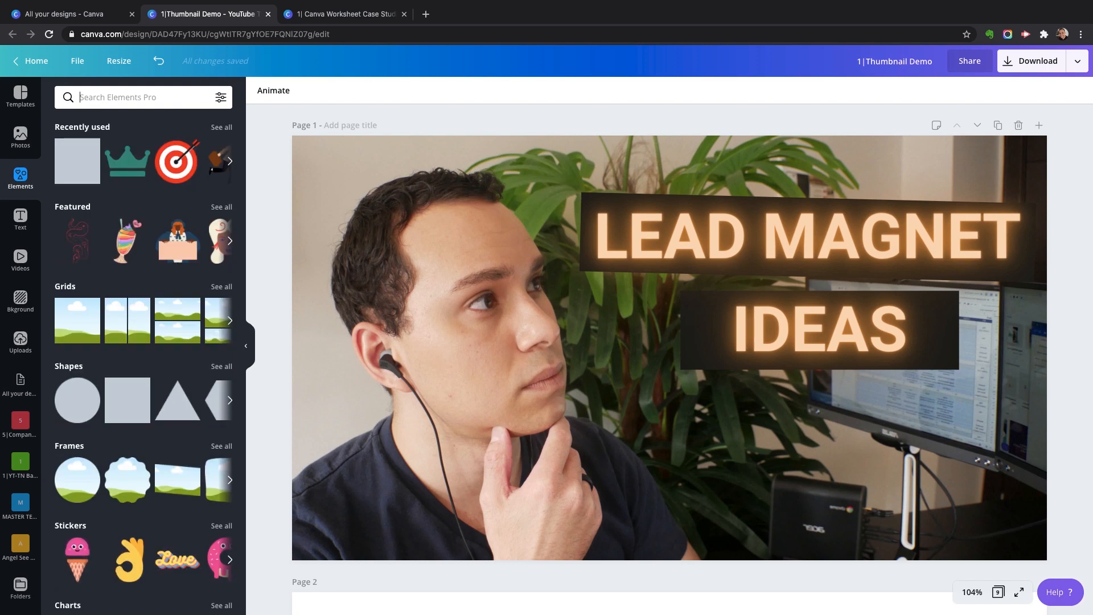
type("idea")
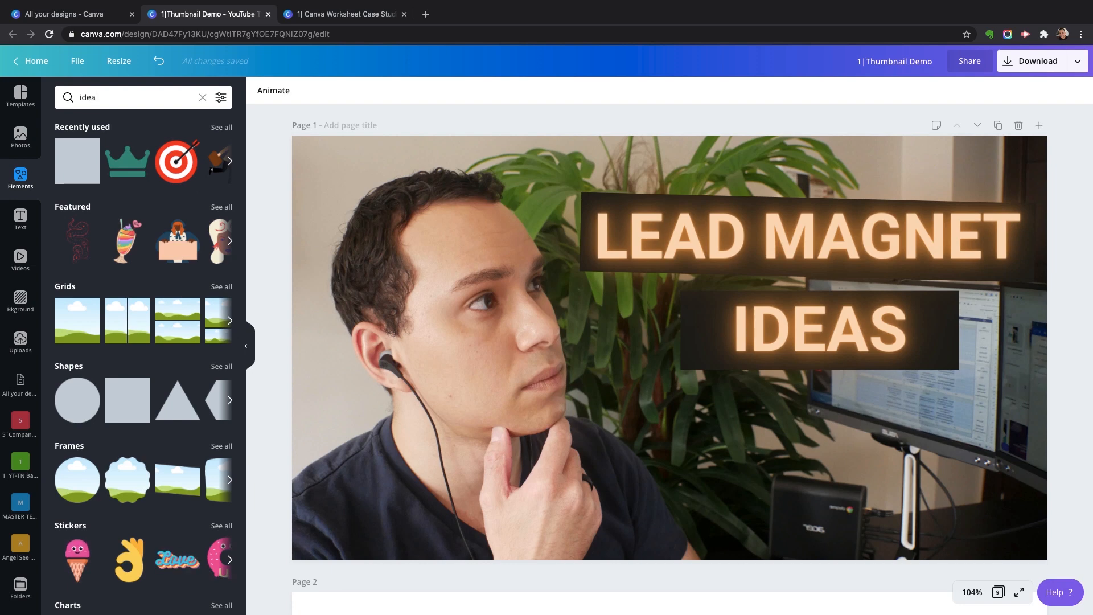
key("Return")
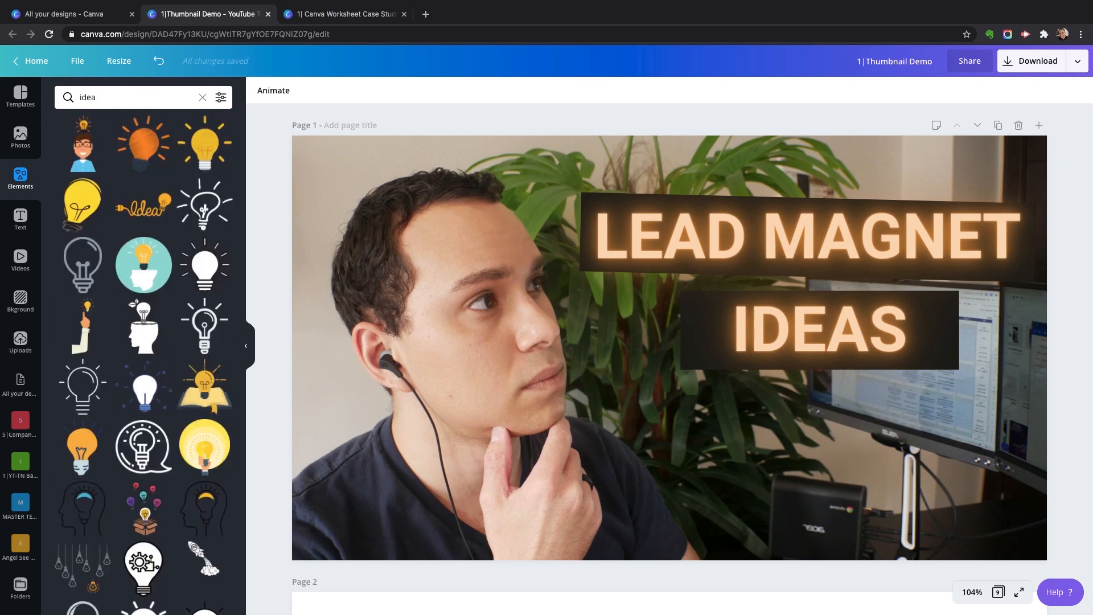
scroll(143, 262, "down", 5)
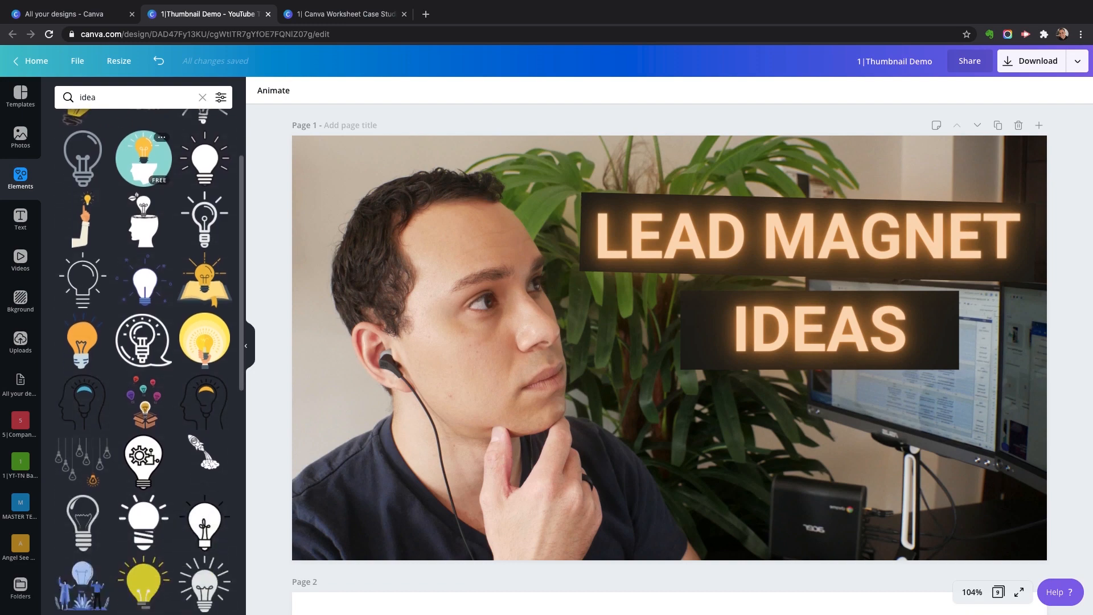
scroll(143, 299, "down", 9)
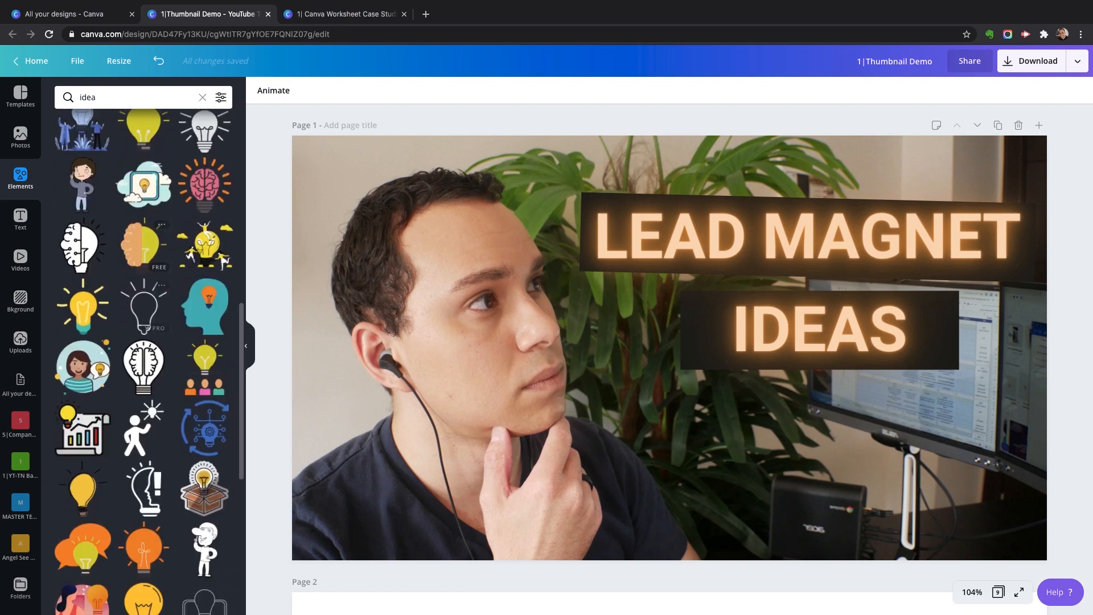
scroll(143, 285, "down", 7)
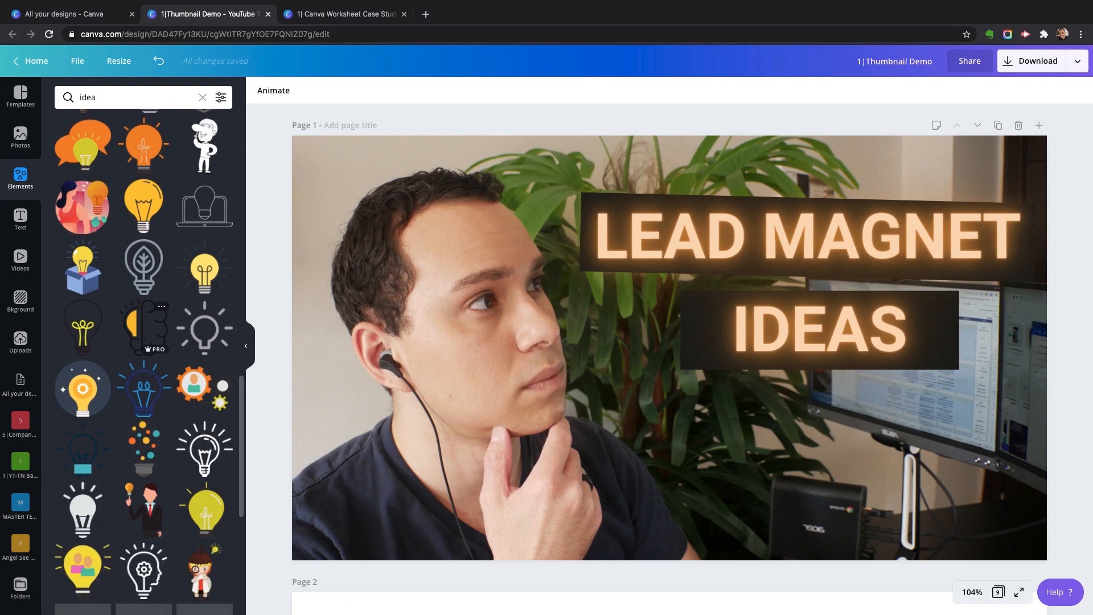
scroll(144, 285, "down", 6)
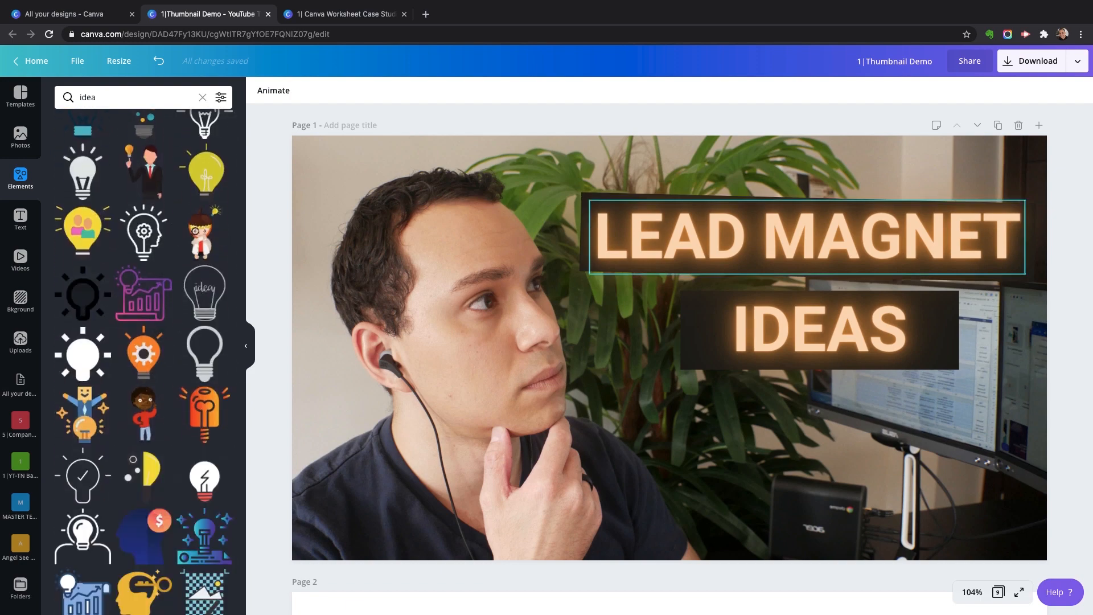
scroll(57, 288, "down", 8)
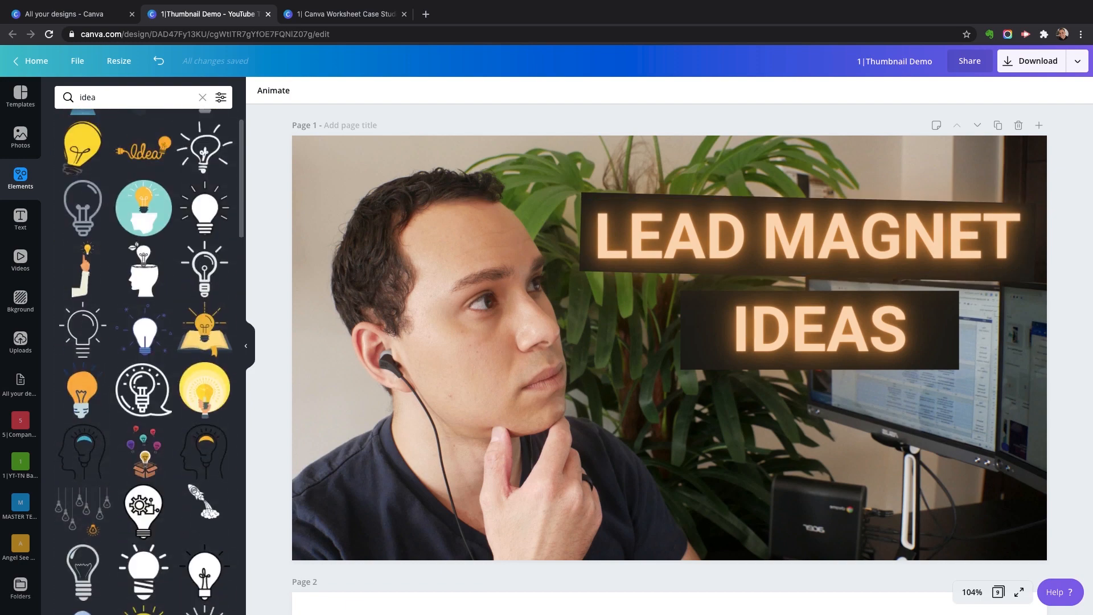
scroll(143, 264, "up", 1)
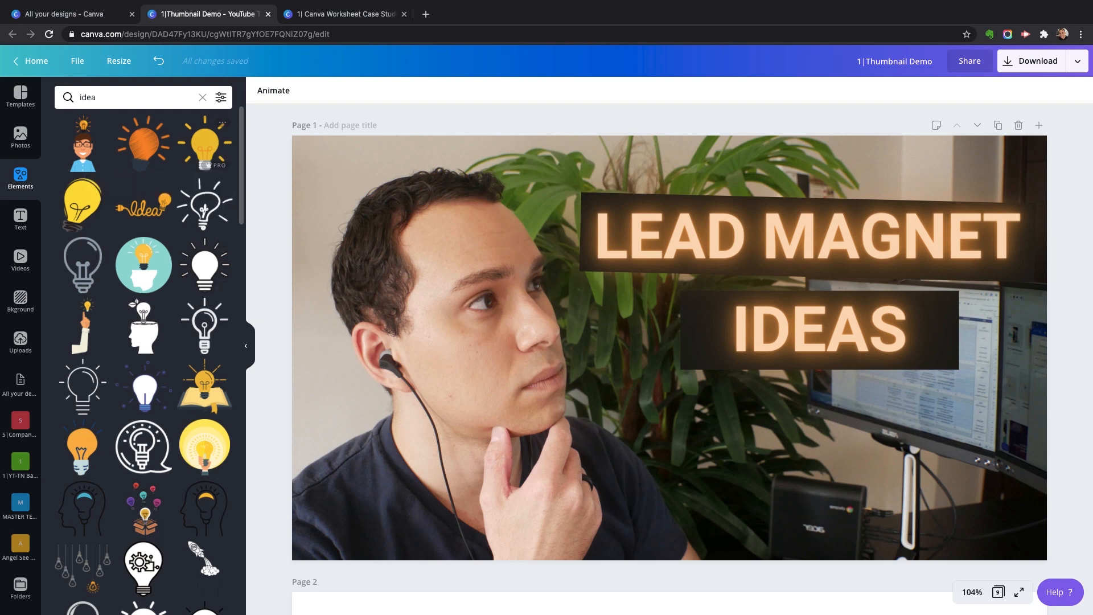
Filter the "idea" graphics to Free ones and add the yellow-green light bulb with rays to the thumbnail
left_click(221, 97)
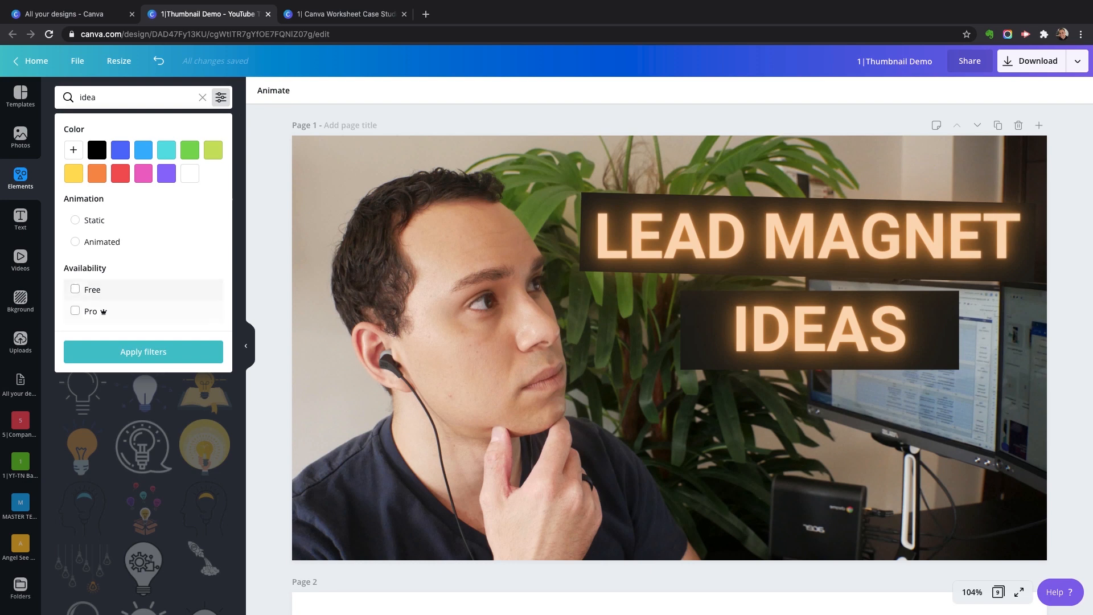
left_click(75, 289)
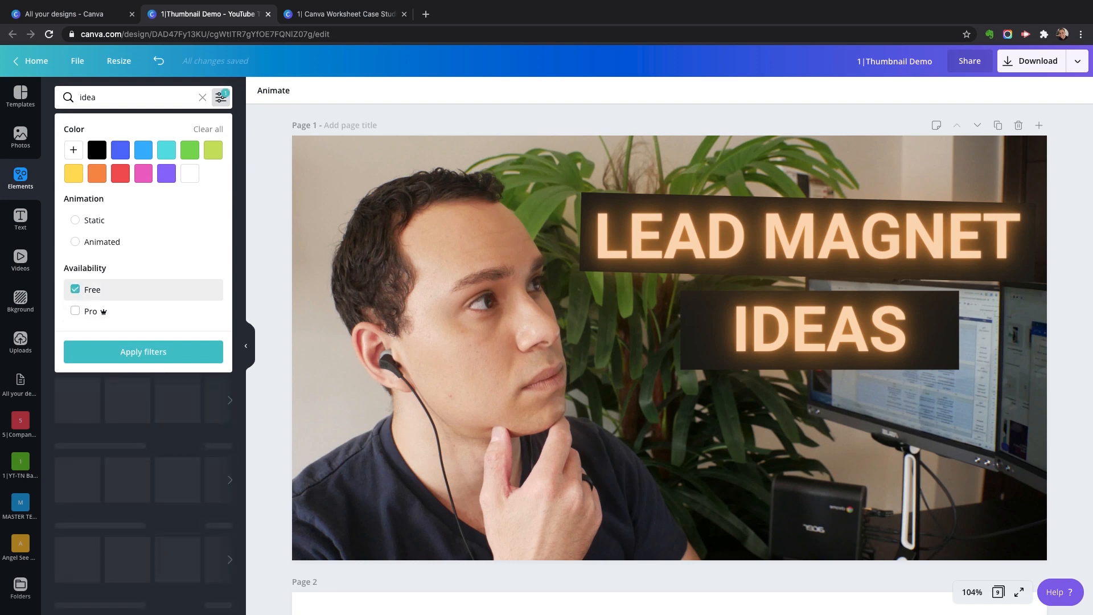
left_click(143, 351)
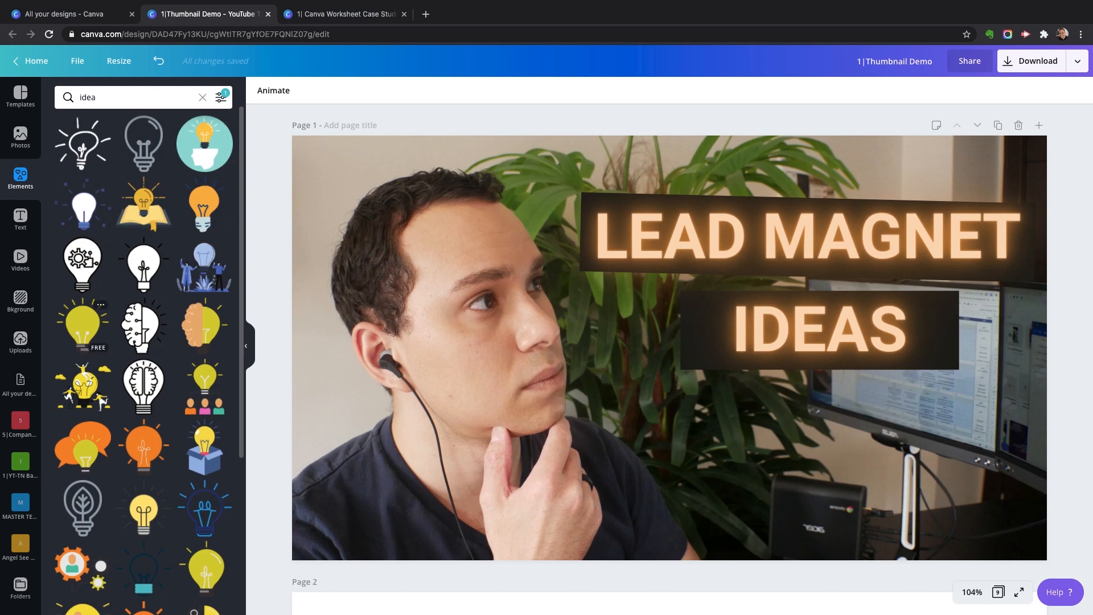
left_click(83, 322)
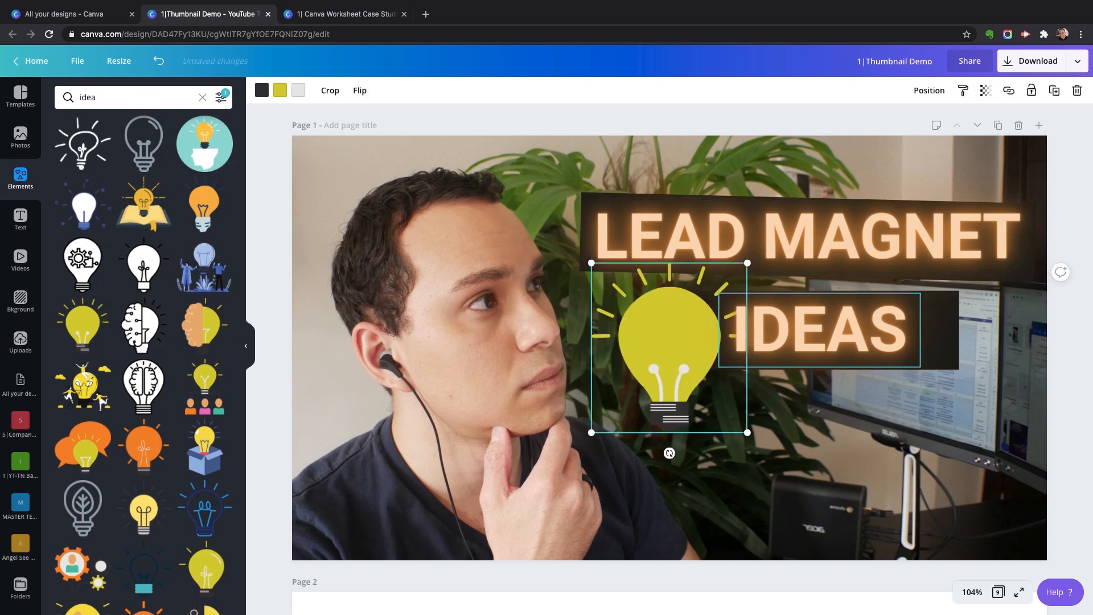
Recolor the bulb's glass with yellow from the 1|Content Process palette and move the bulb over the monitor, beside IDEAS
left_click(280, 90)
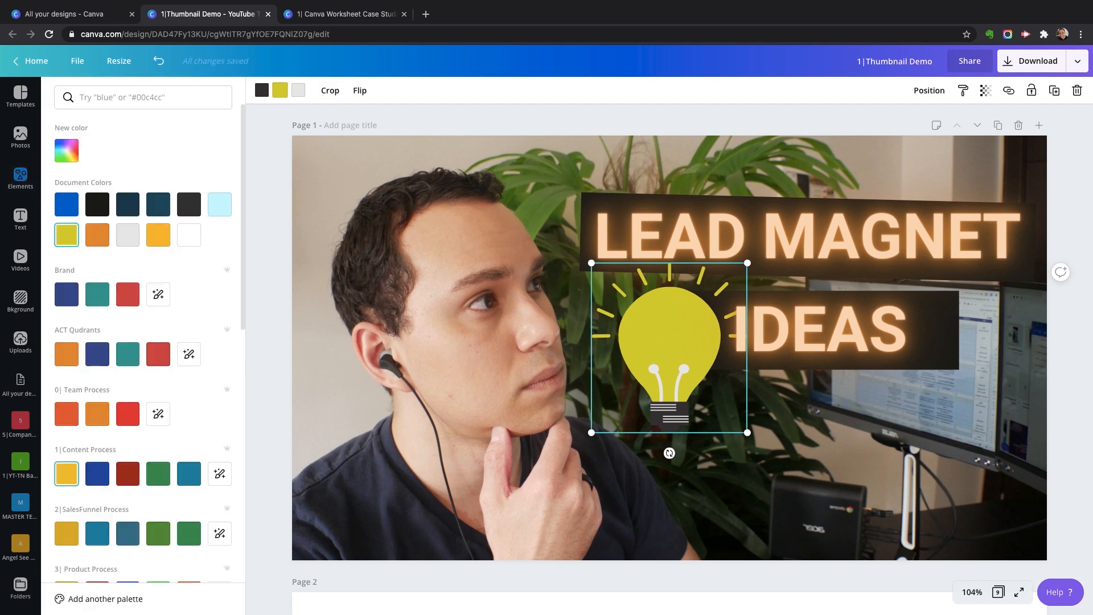
left_click(67, 473)
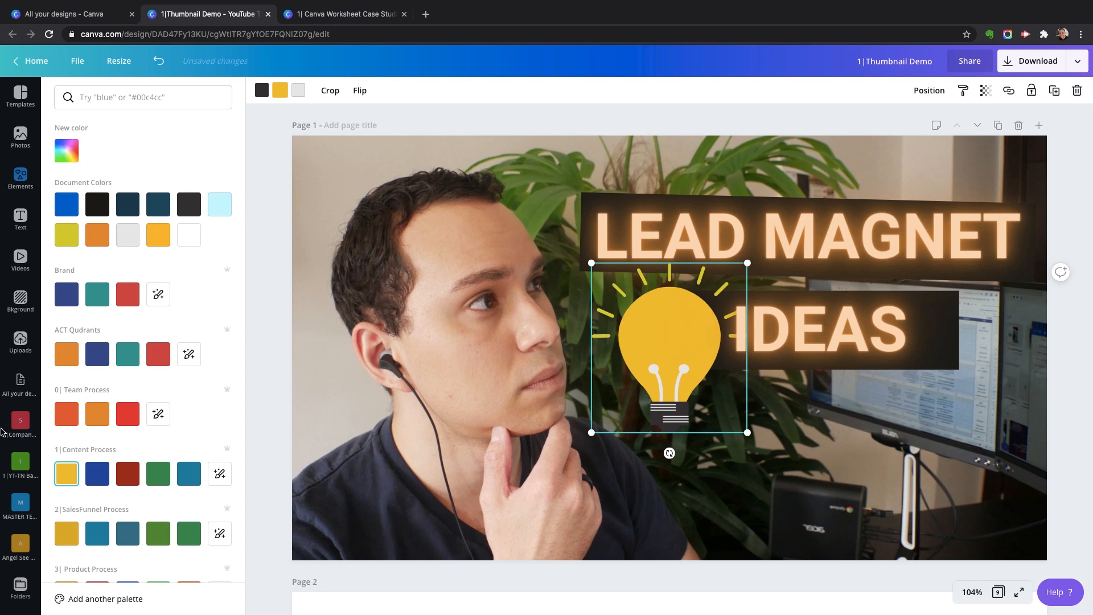
left_click(669, 348)
left_click_drag(670, 348, 953, 383)
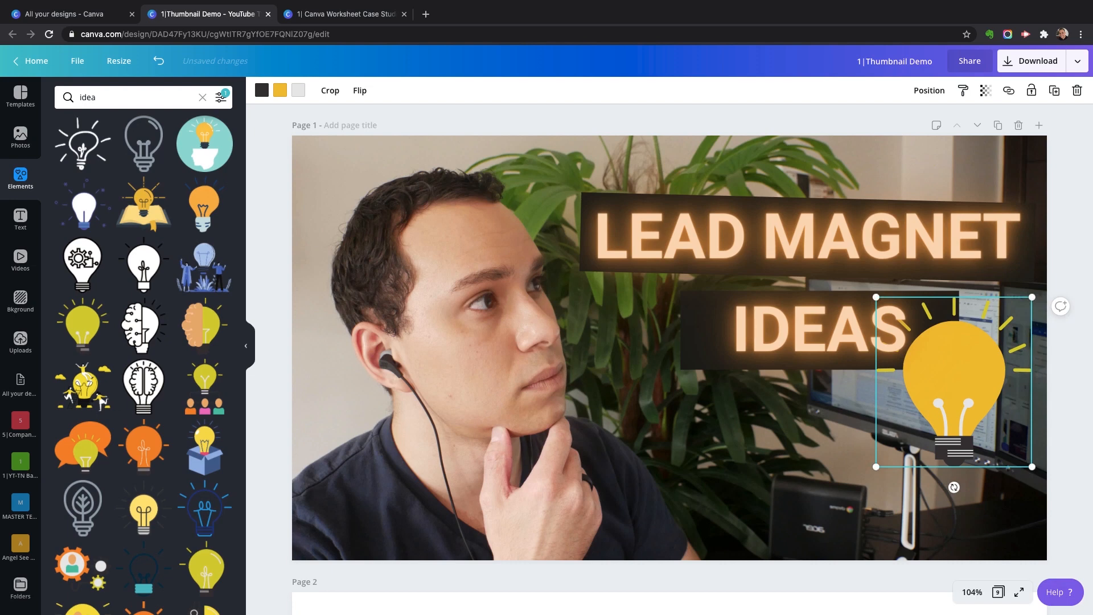
key("Escape")
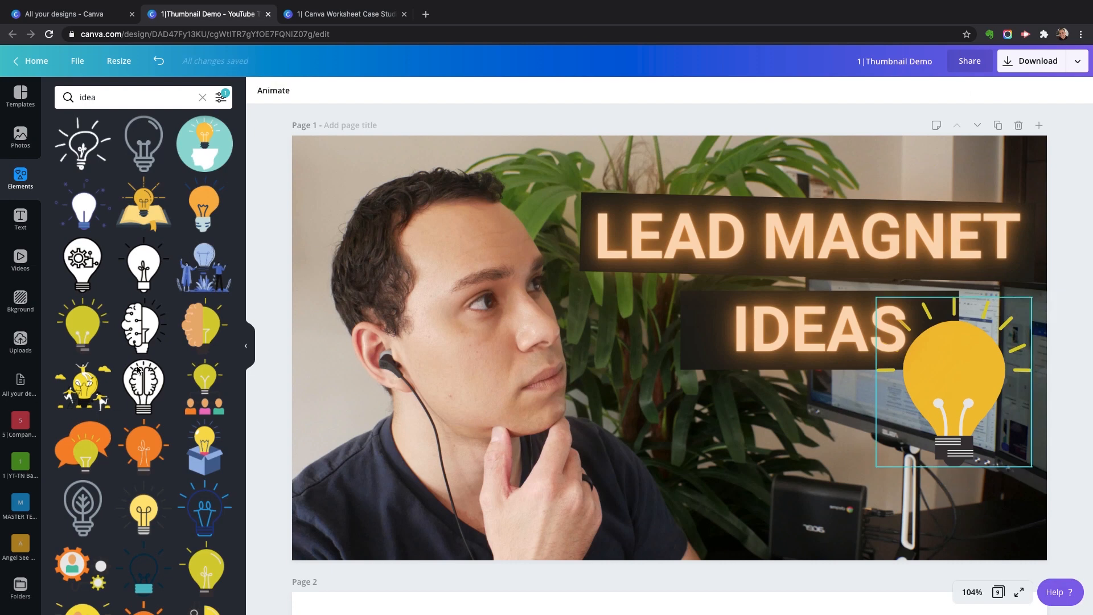
Try the light bulb centered below the IDEAS banner, and undo the move
left_click_drag(954, 382, 819, 467)
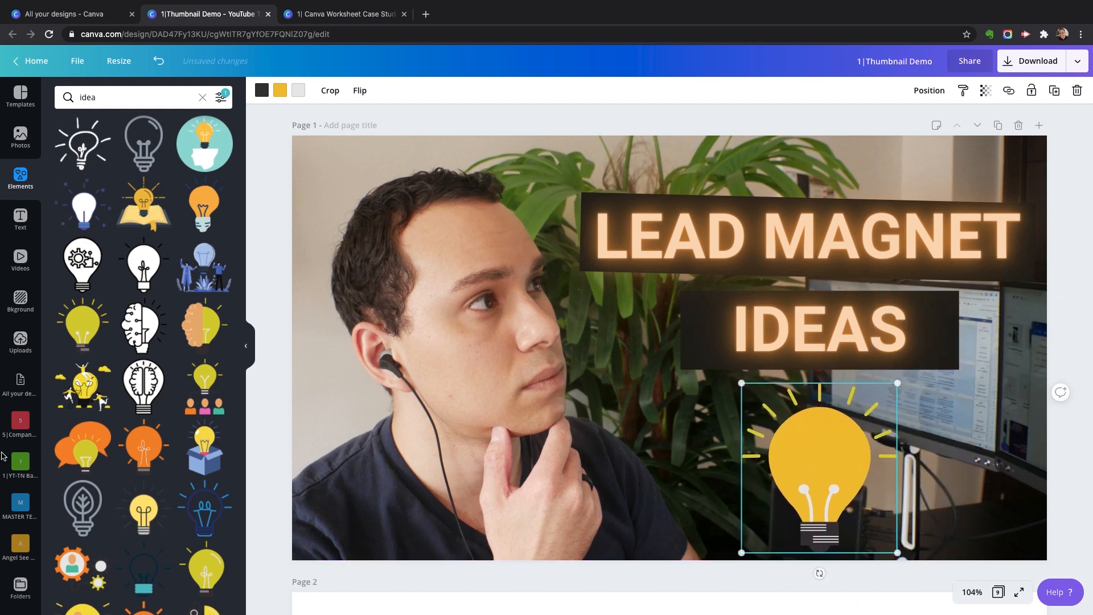
key("Escape")
key("ctrl+z")
Nudge the light bulb slightly up and to the right, at the end of the IDEAS banner
left_click_drag(948, 375, 958, 378)
key("Escape")
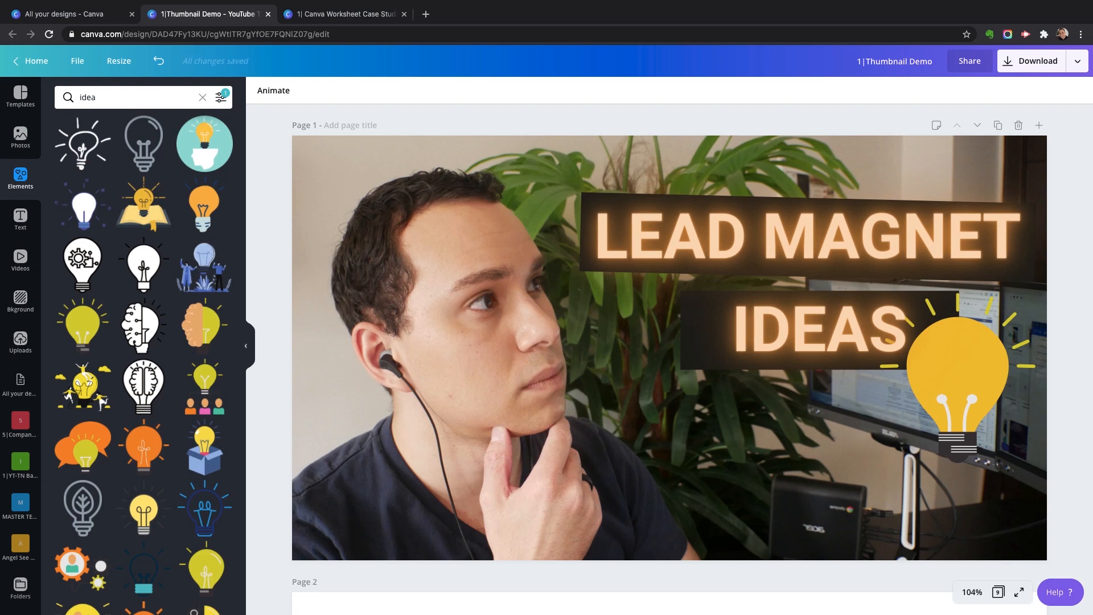
left_click(512, 353)
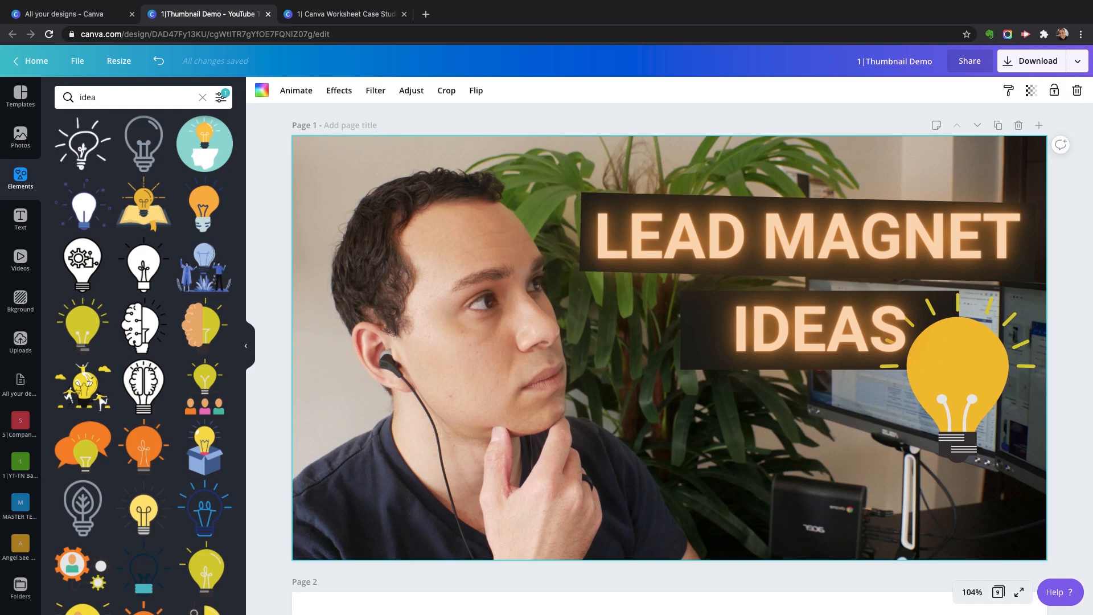
Duplicate the finished thumbnail page as a second page, and return to page 1 with its portrait photo selected
key("Escape")
left_click(536, 365)
left_click(998, 125)
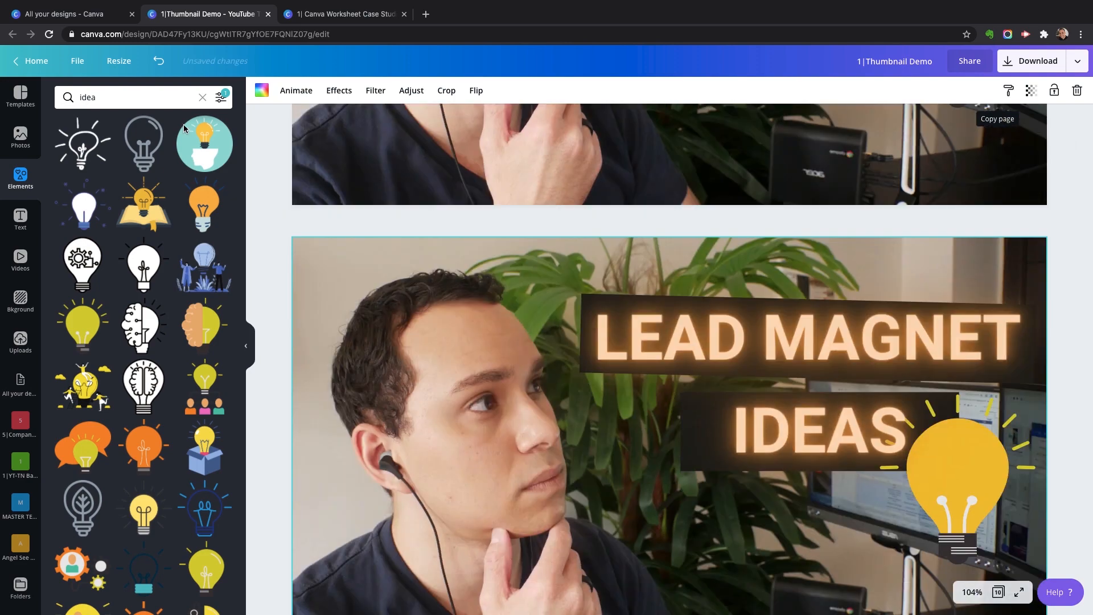
scroll(997, 125, "up", 8)
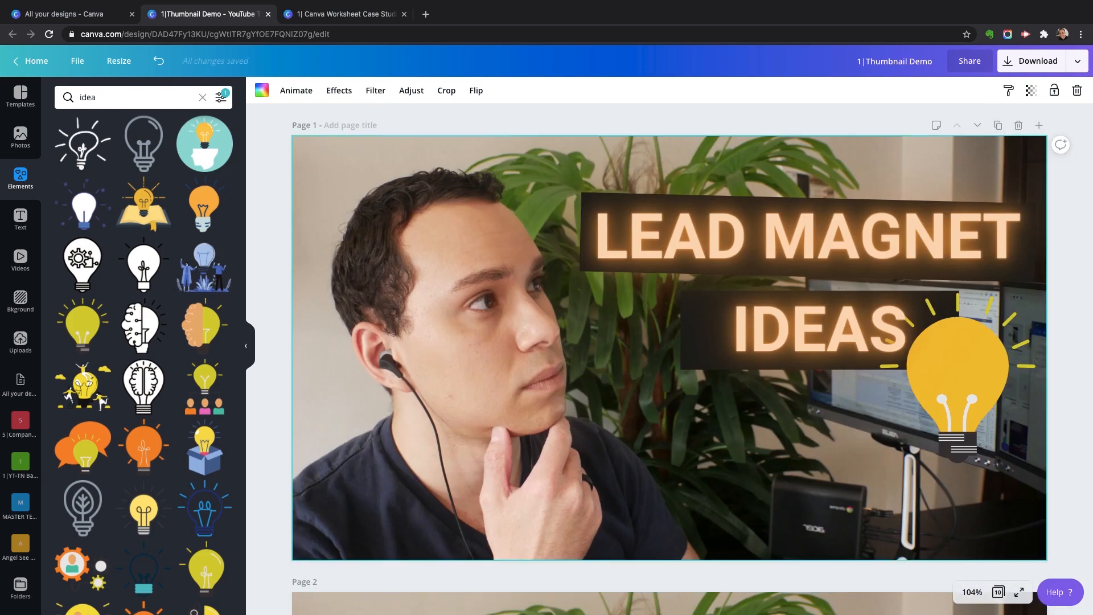
Cut out the man in the page 1 photo with the Background Remover effect, and compare it with the page 2 copy
left_click(338, 91)
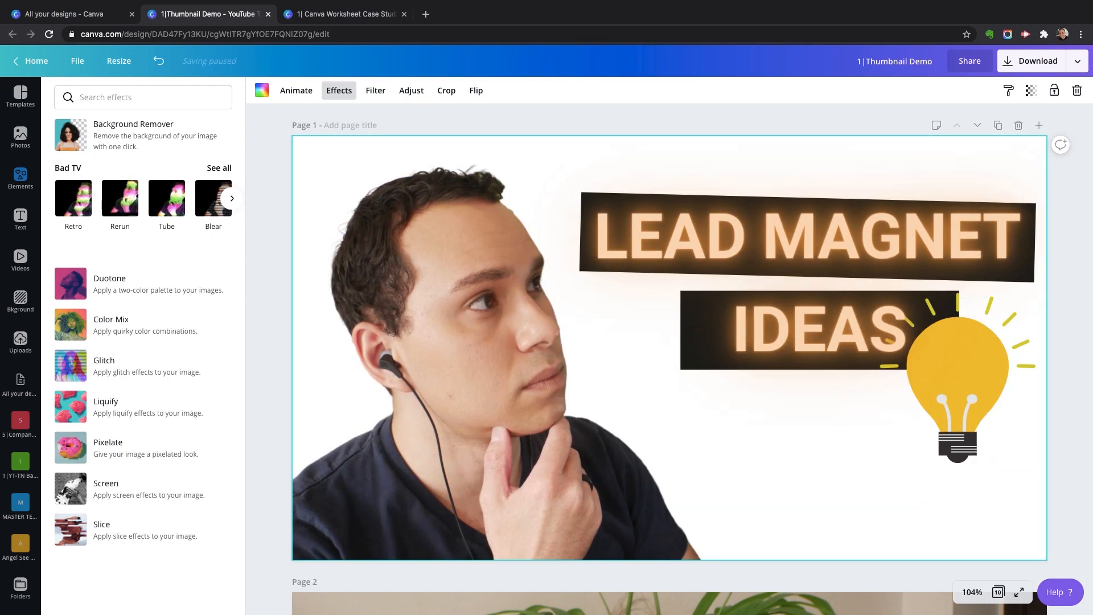
key("Escape")
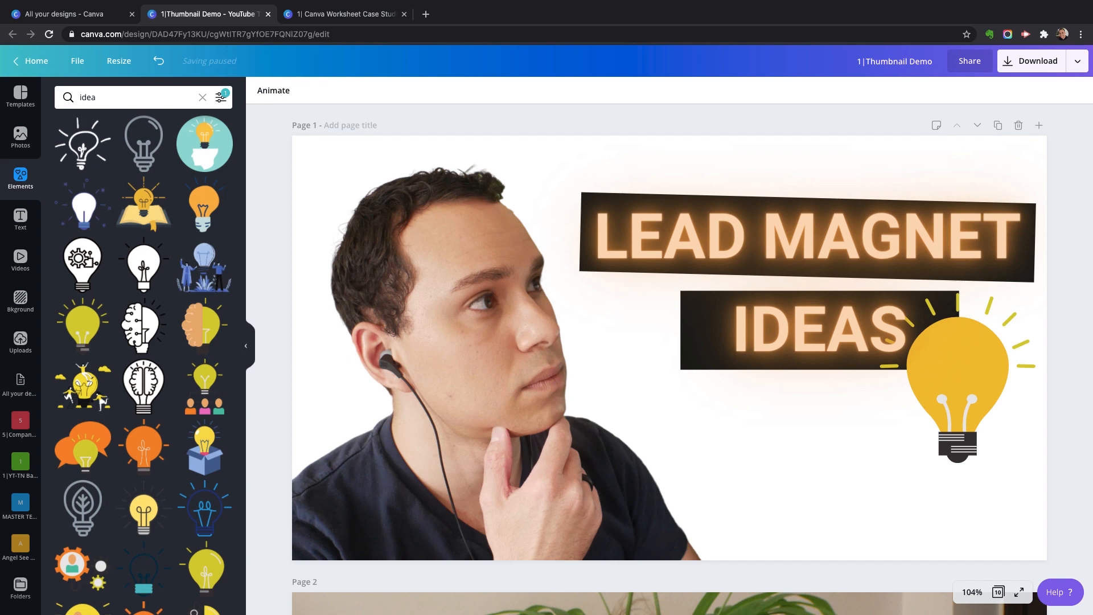
scroll(669, 358, "down", 8)
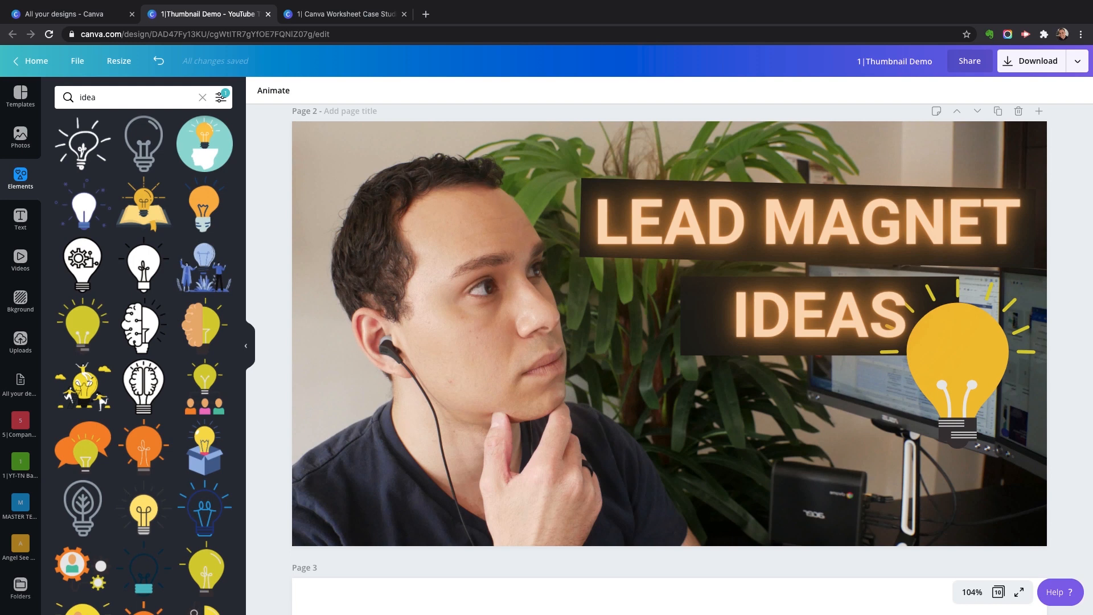
scroll(669, 347, "up", 8)
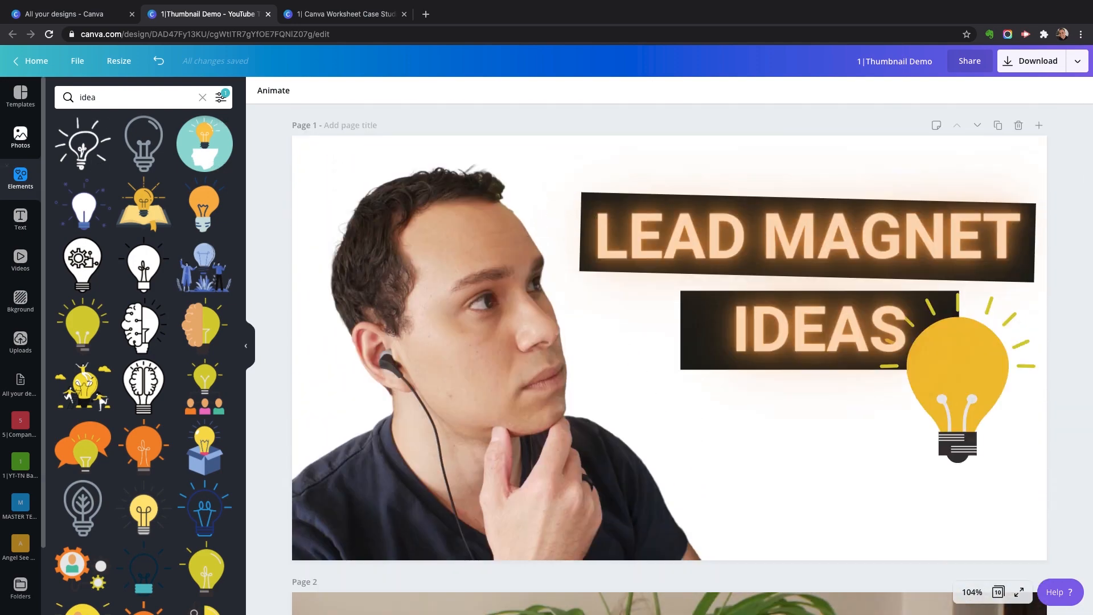
Search the photo library for "ideas" and add the yellow photo of hanging light bulbs to page 1
left_click(20, 138)
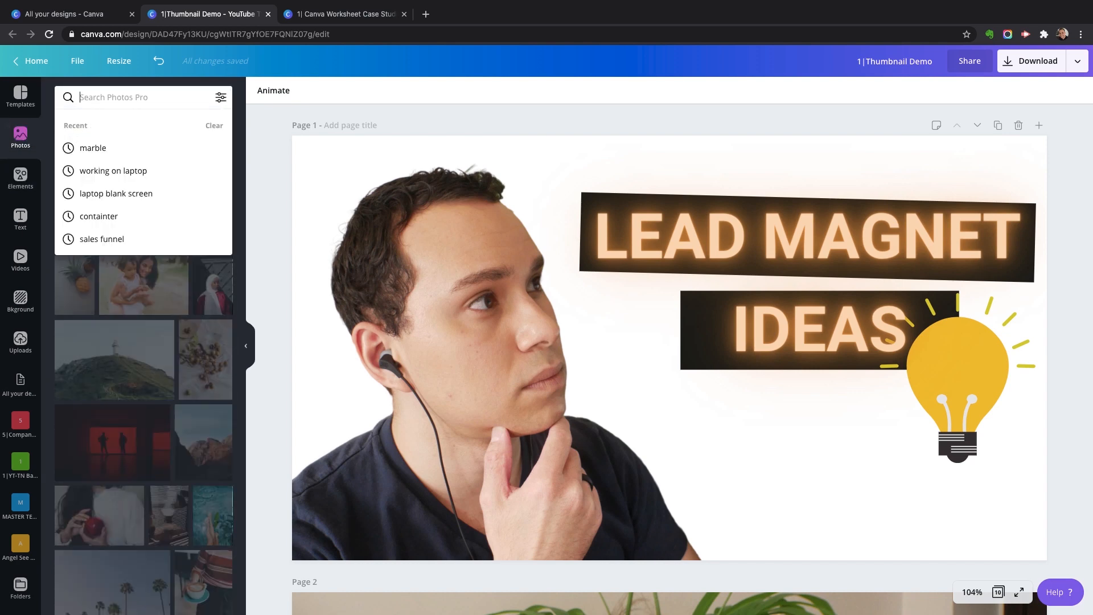
type("ideas")
key("Return")
left_click(107, 513)
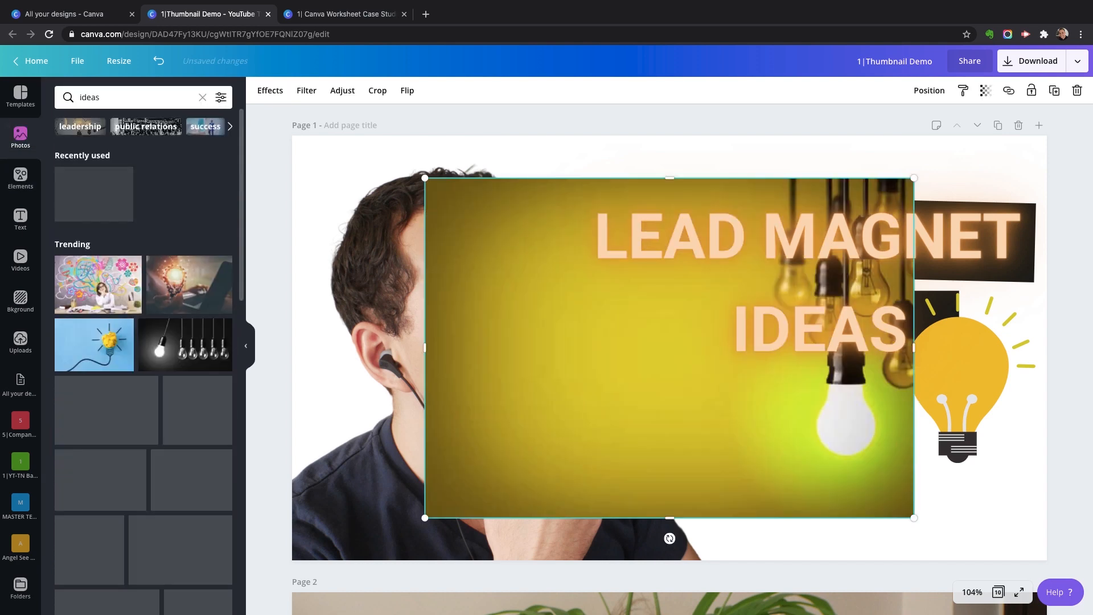
Move the yellow bulb photo up and to the left, and make it the background of page 1
left_click_drag(669, 348, 589, 294)
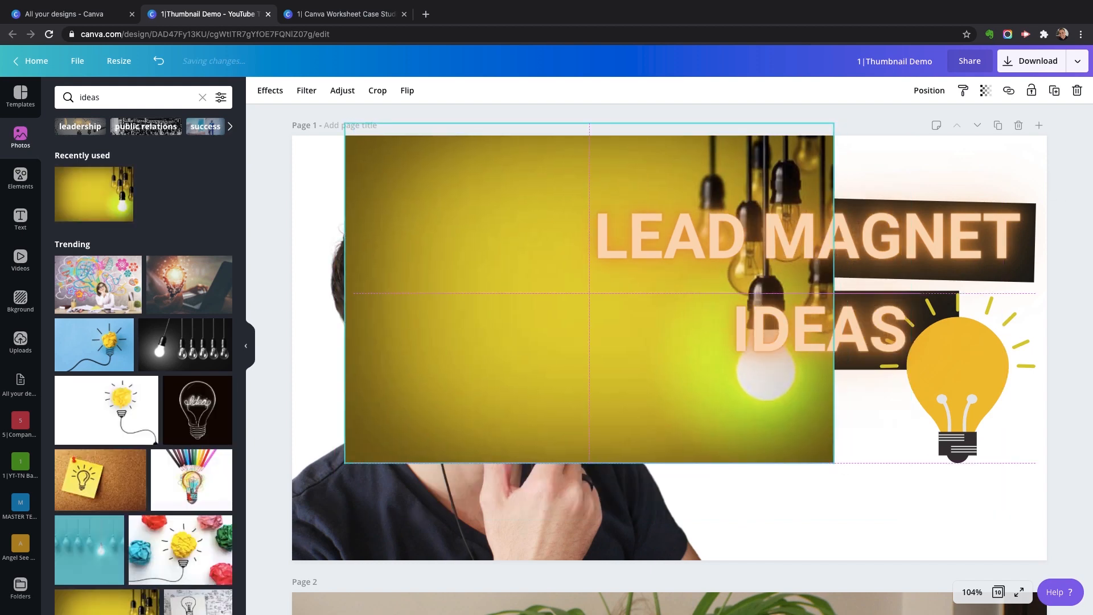
right_click(480, 279)
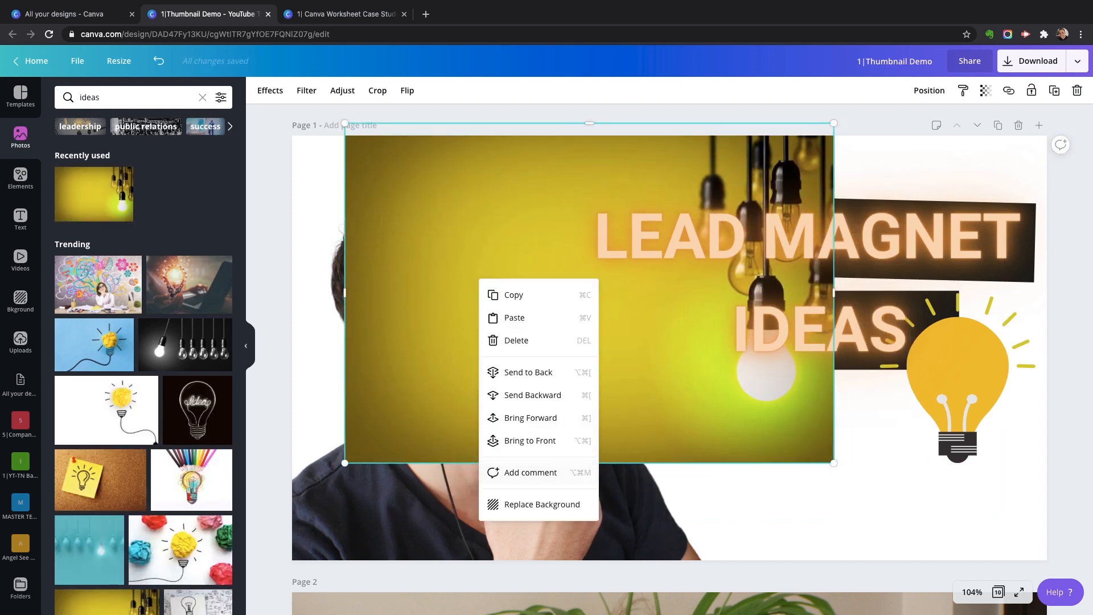
left_click(542, 504)
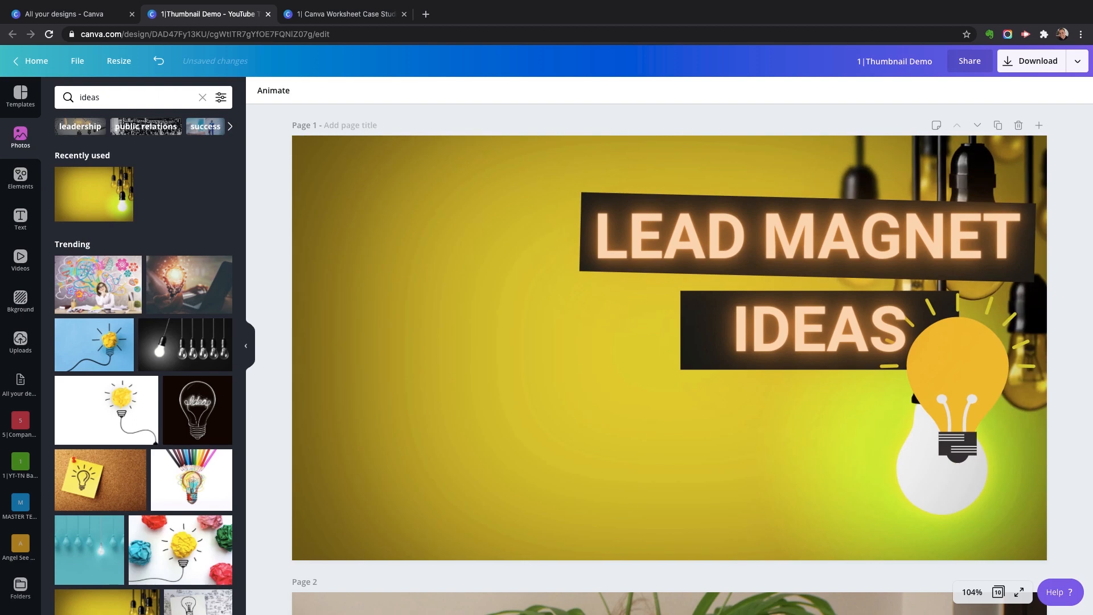
Move the LEAD MAGNET and IDEAS banners, their text and the light bulb together to the page's upper left, clear of the hanging bulbs
left_click_drag(671, 125, 990, 455)
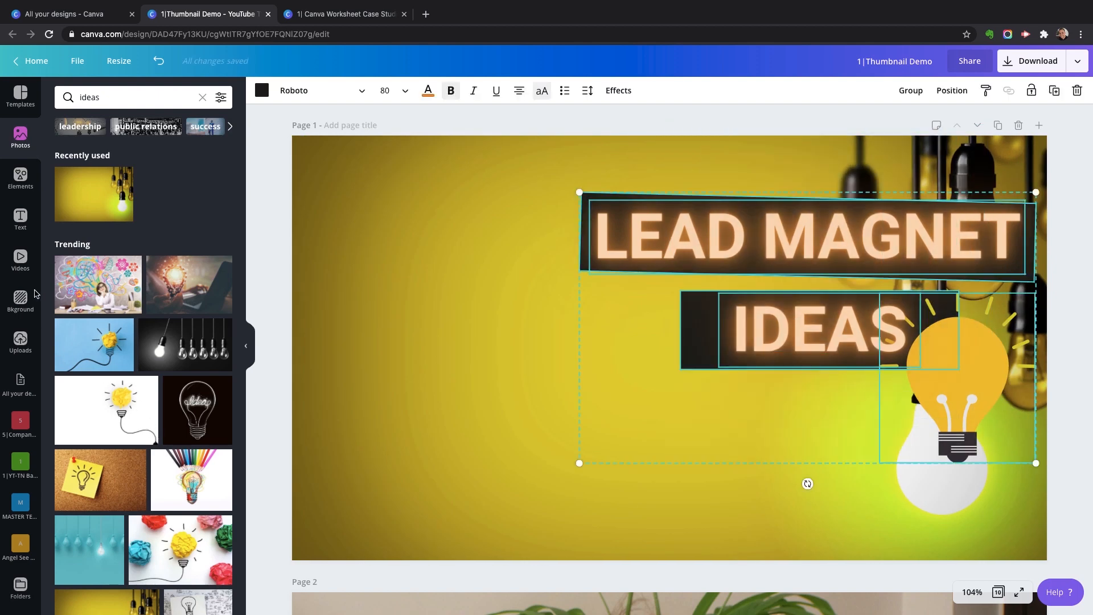
left_click_drag(851, 291, 598, 276)
key("Escape")
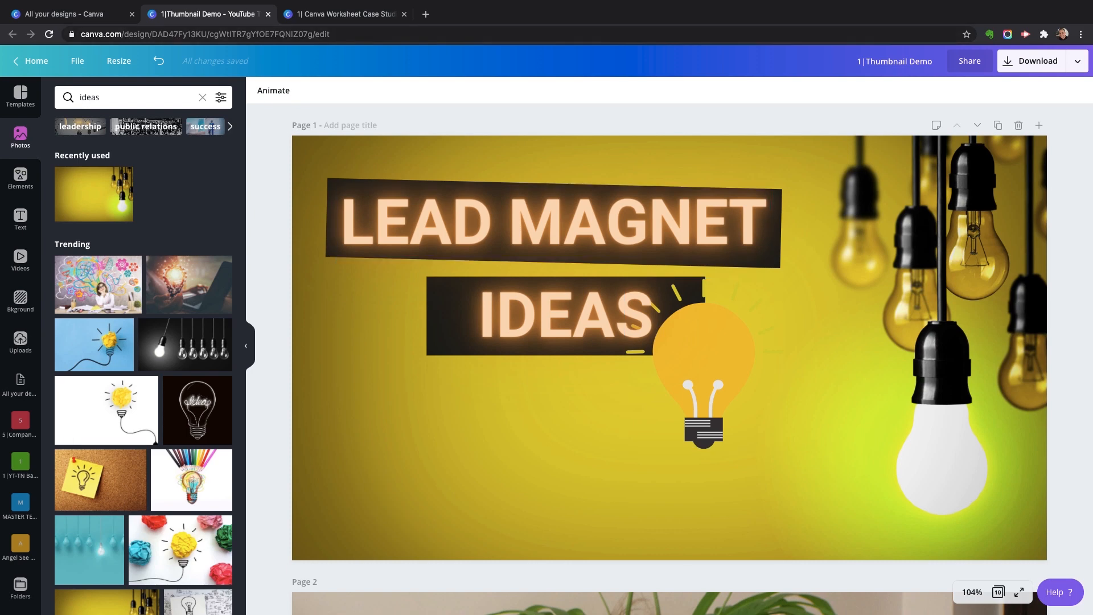
Switch to the "1| Canva Worksheet Case Studies" design and browse the document and book cover templates
key("ctrl+Tab")
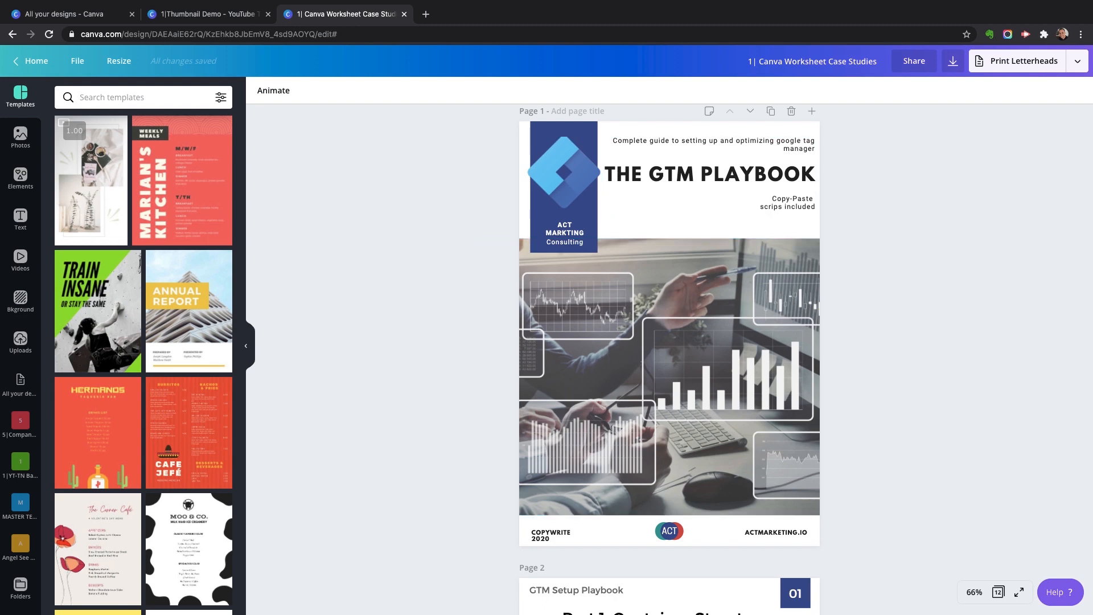
scroll(143, 361, "down", 15)
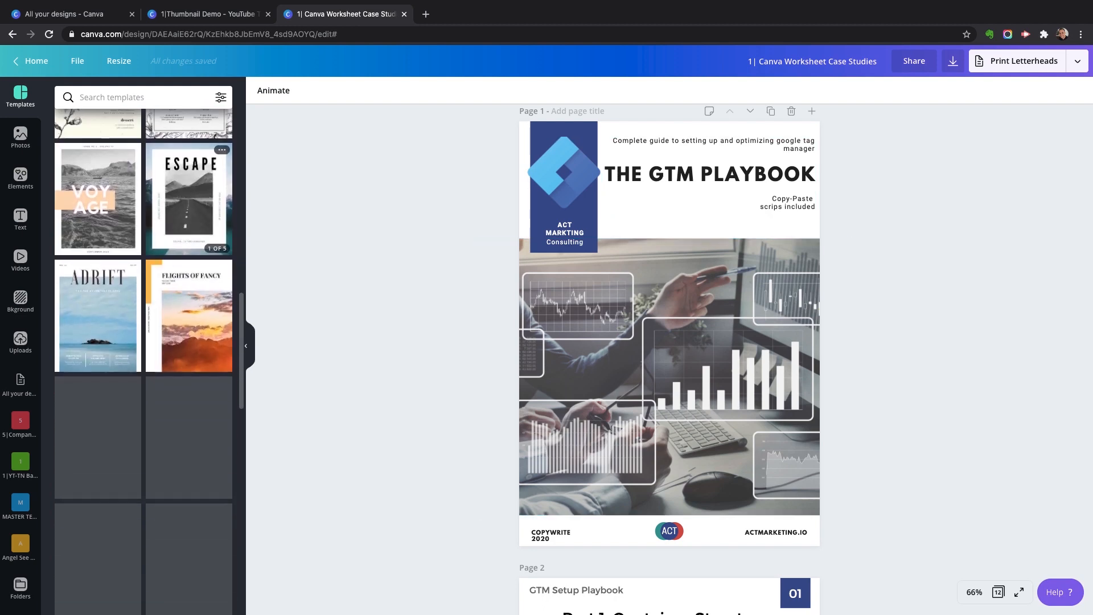
scroll(144, 361, "down", 10)
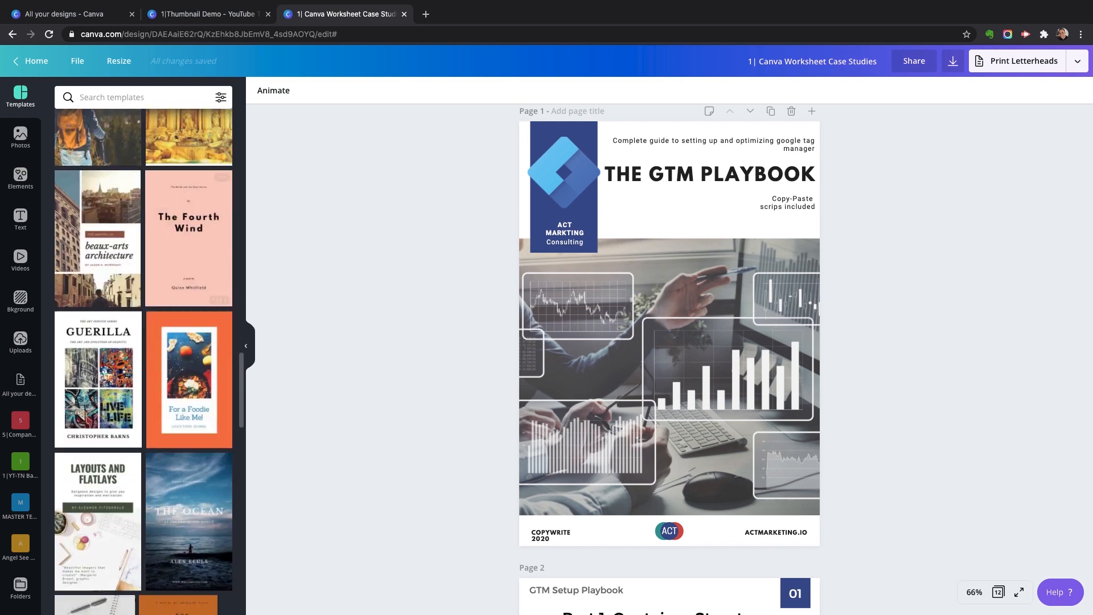
scroll(143, 361, "down", 10)
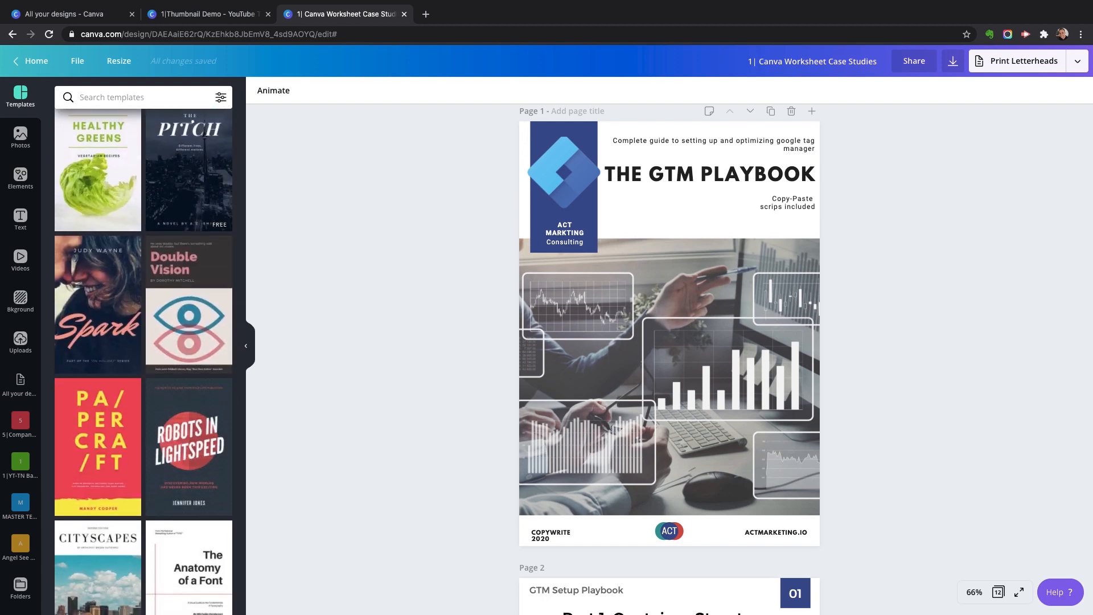
scroll(144, 361, "down", 6)
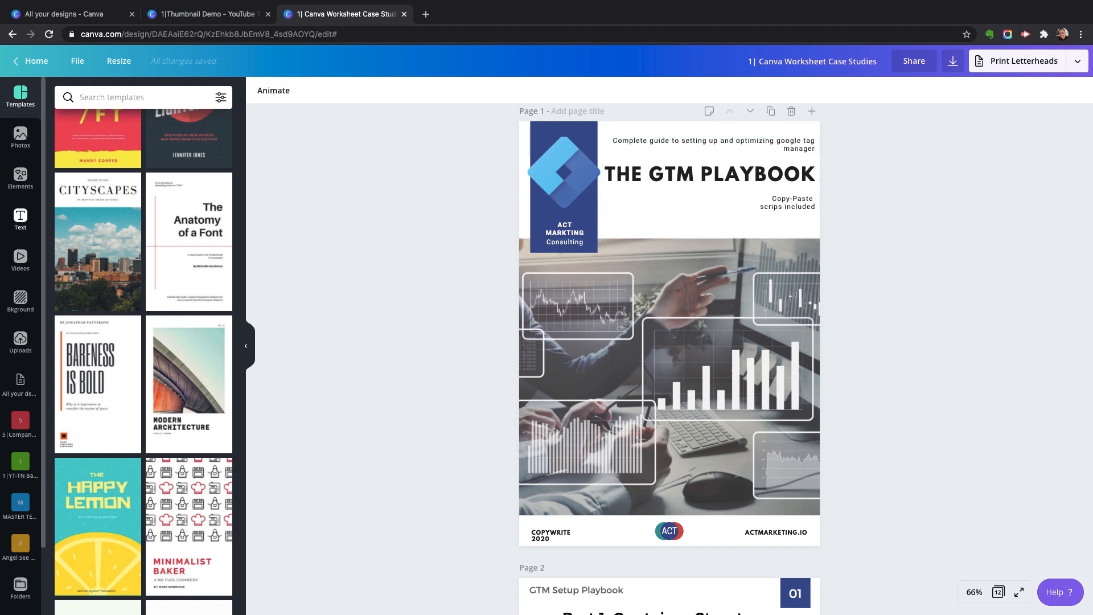
Search the photo library for "working out" and replace the cover photo of THE GTM PLAYBOOK with the chrome dumbbells
left_click(21, 137)
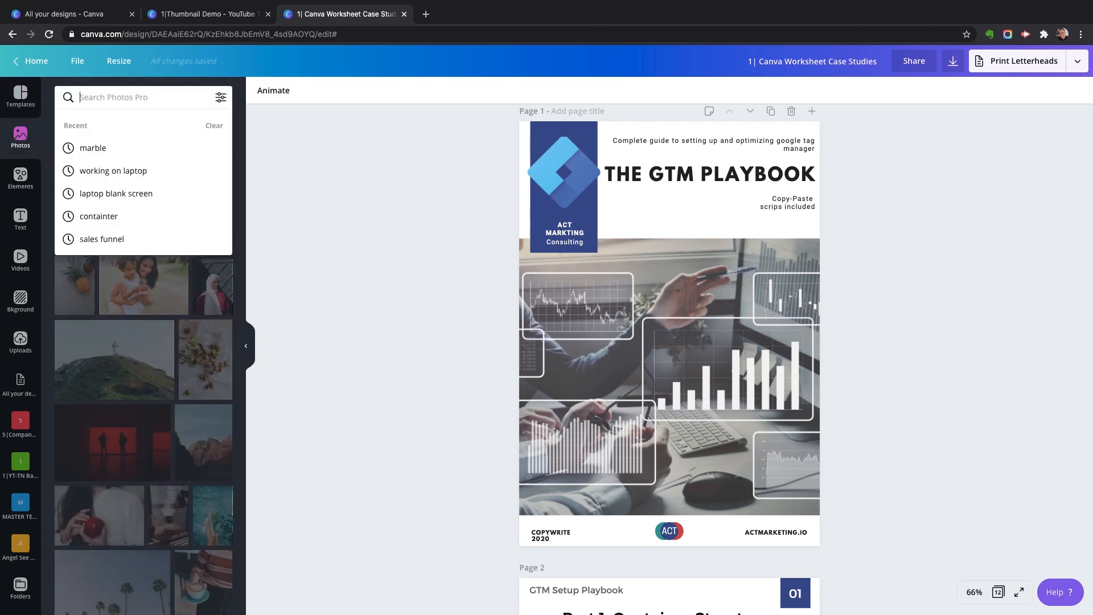
type("working out")
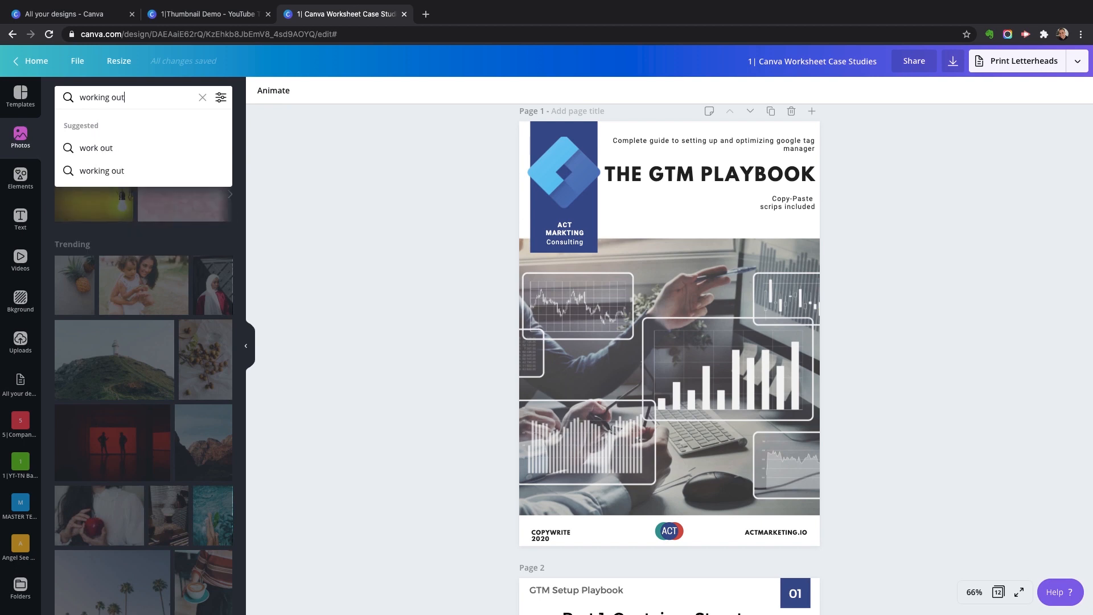
key("Return")
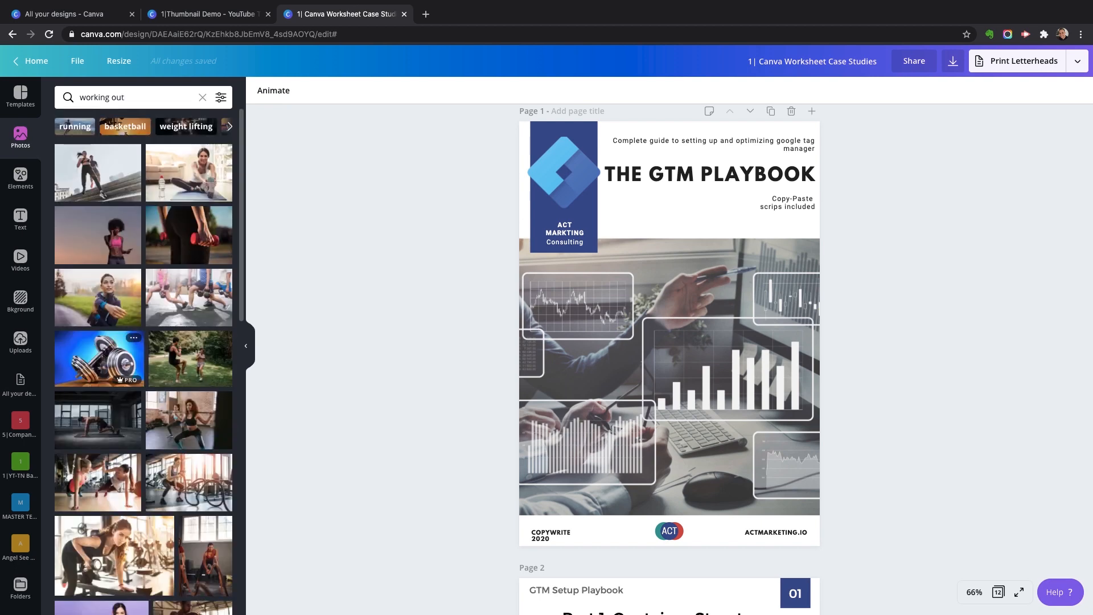
left_click_drag(100, 359, 578, 413)
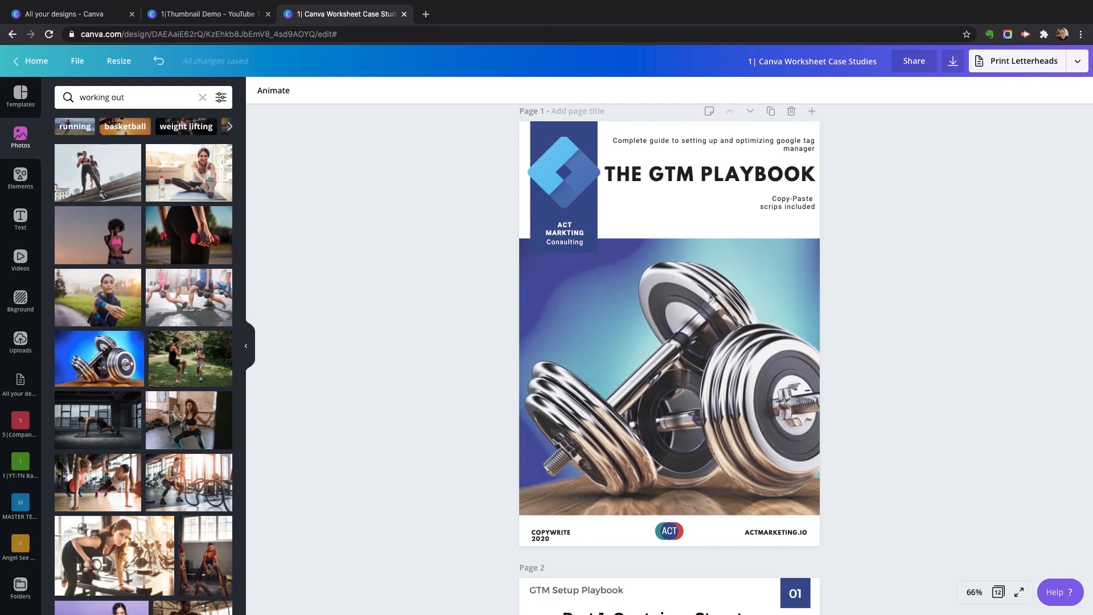
Replace the cover photo with the "working out" picture of a gym bag, towel, gloves and white sneakers
scroll(144, 361, "down", 9)
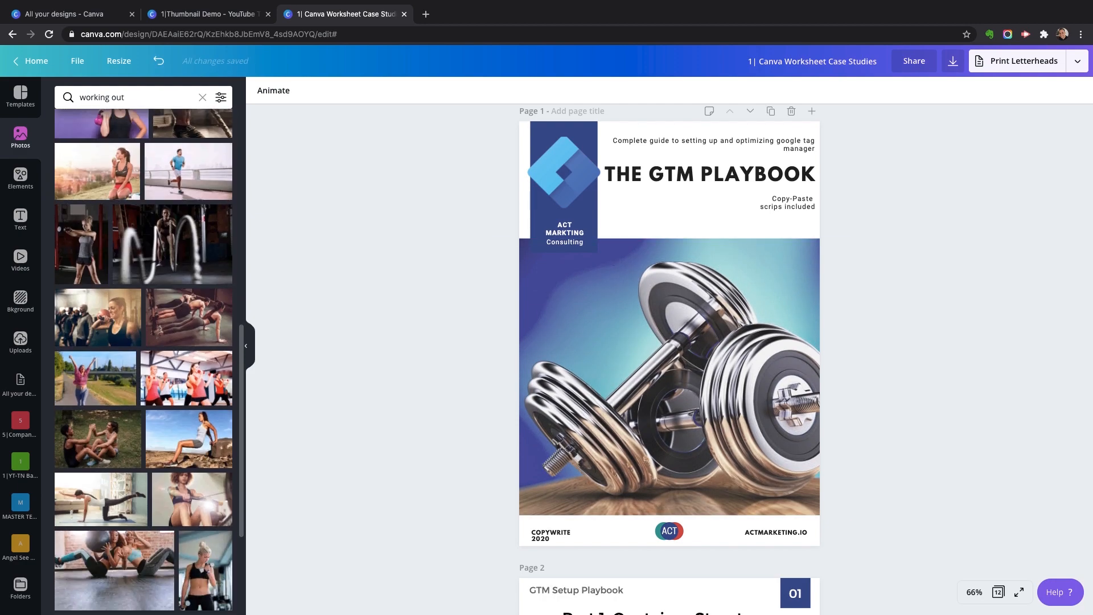
scroll(97, 399, "down", 5)
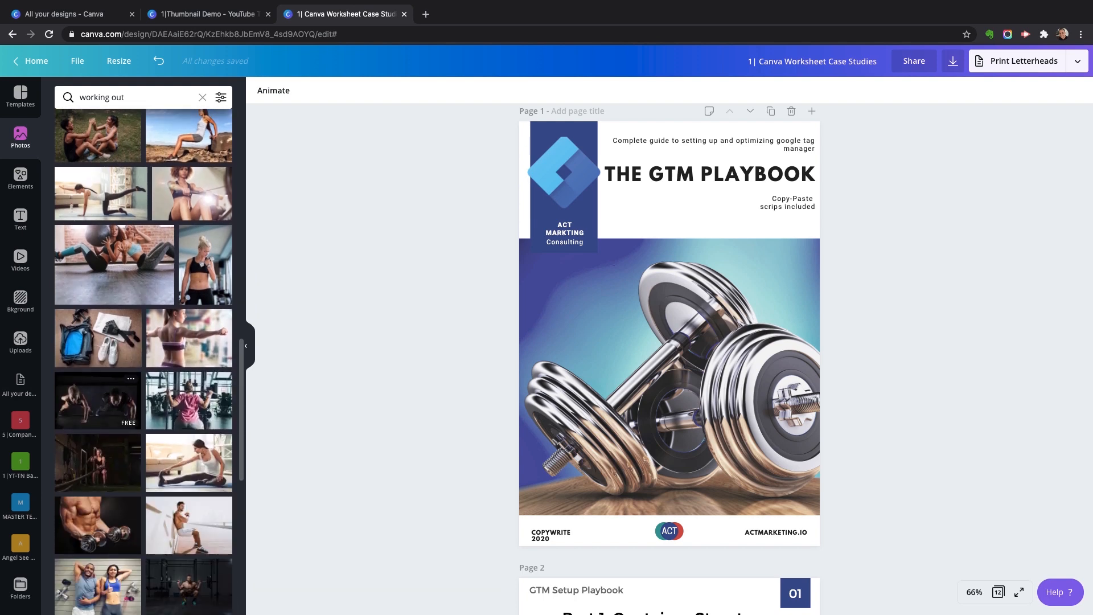
left_click_drag(98, 338, 533, 365)
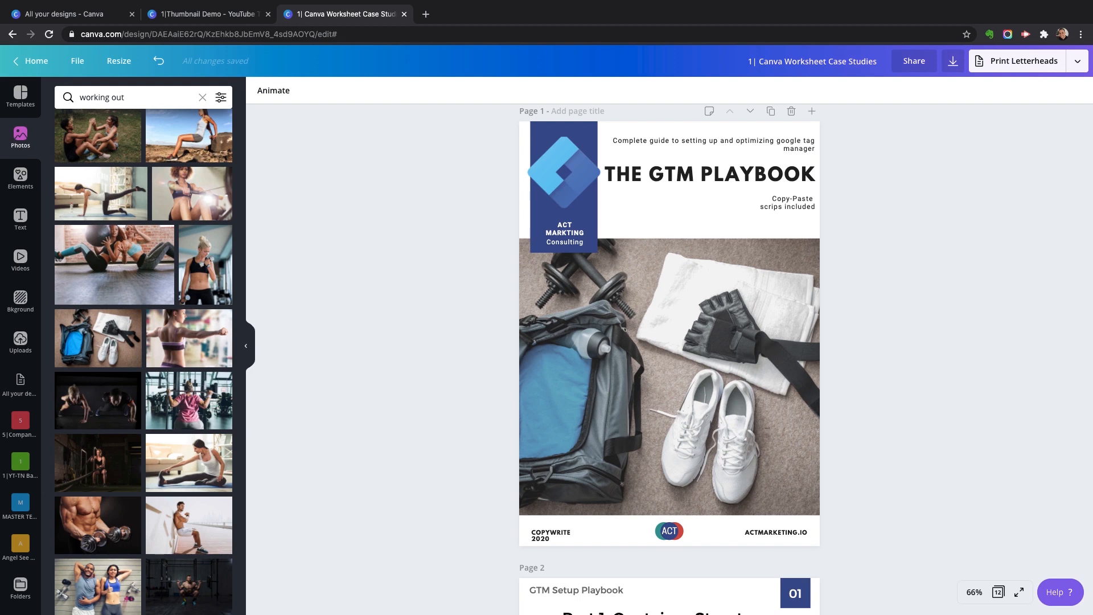
Check the link option for the "CLICK HERE TO SUBSCRIBE!" text on page 2, and close it without entering a link
scroll(670, 356, "down", 5)
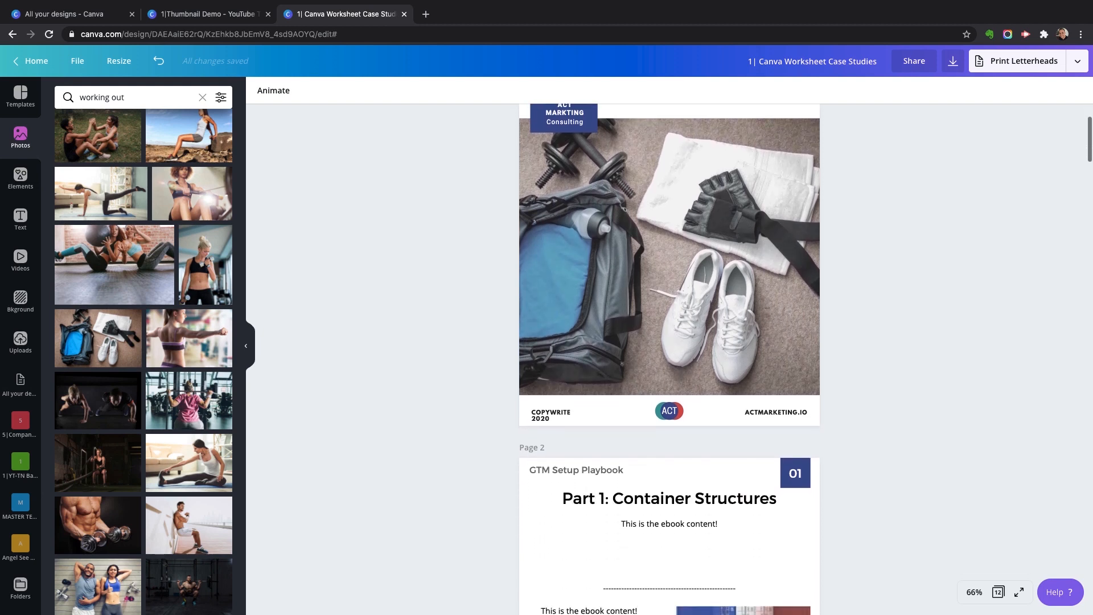
scroll(670, 359, "down", 5)
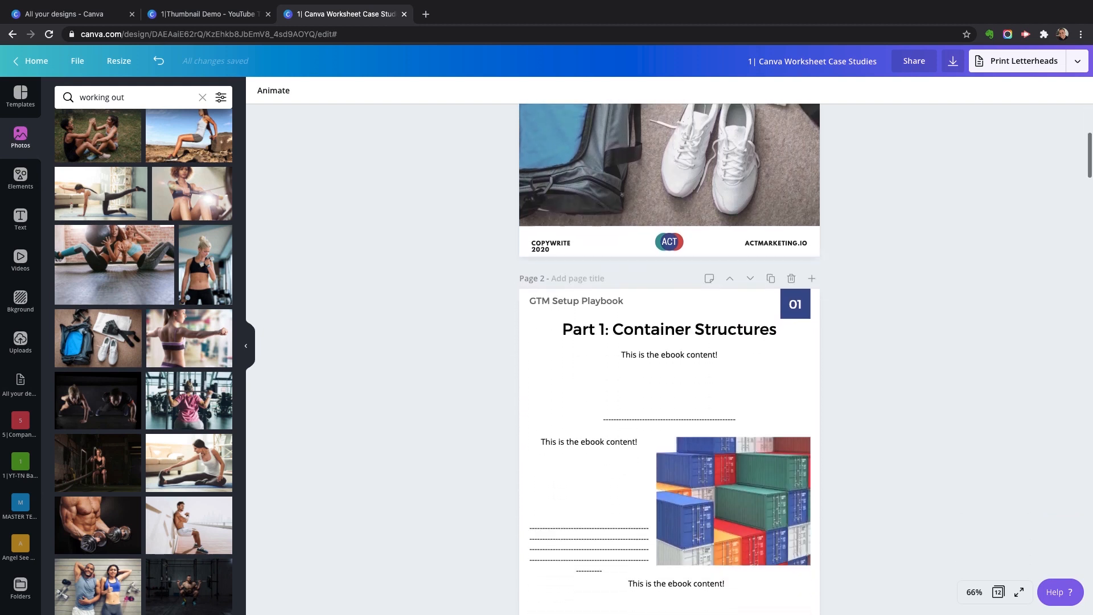
scroll(670, 359, "down", 2)
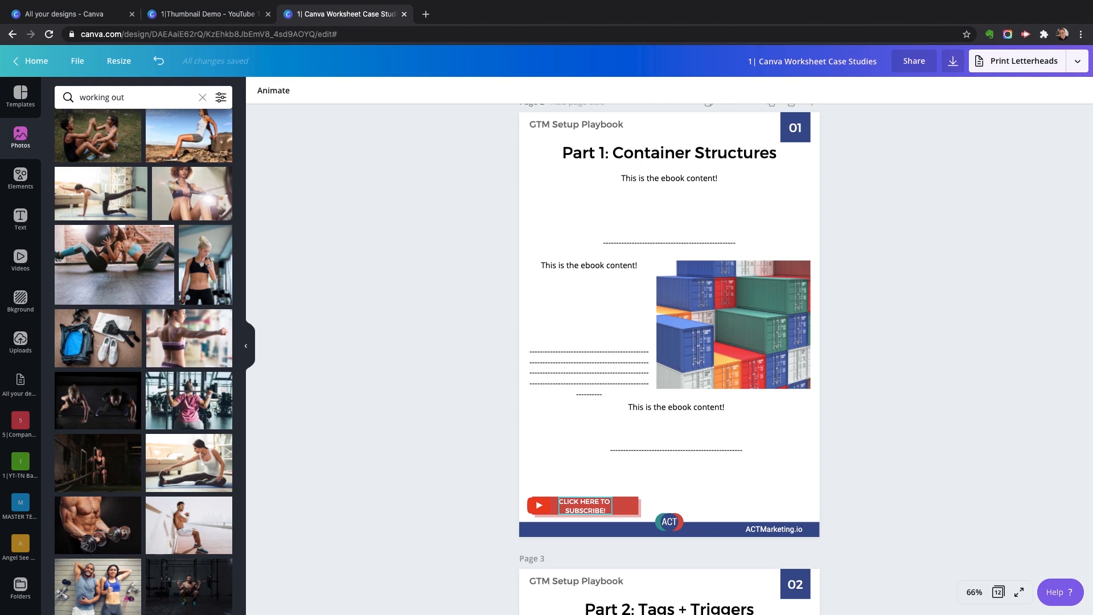
left_click(584, 505)
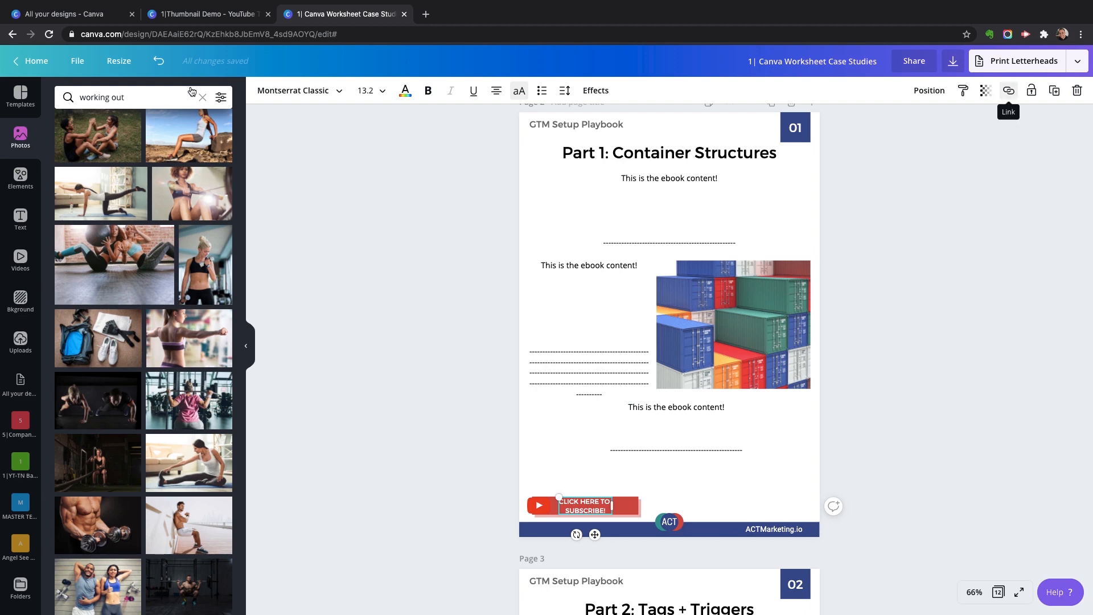
left_click(1009, 91)
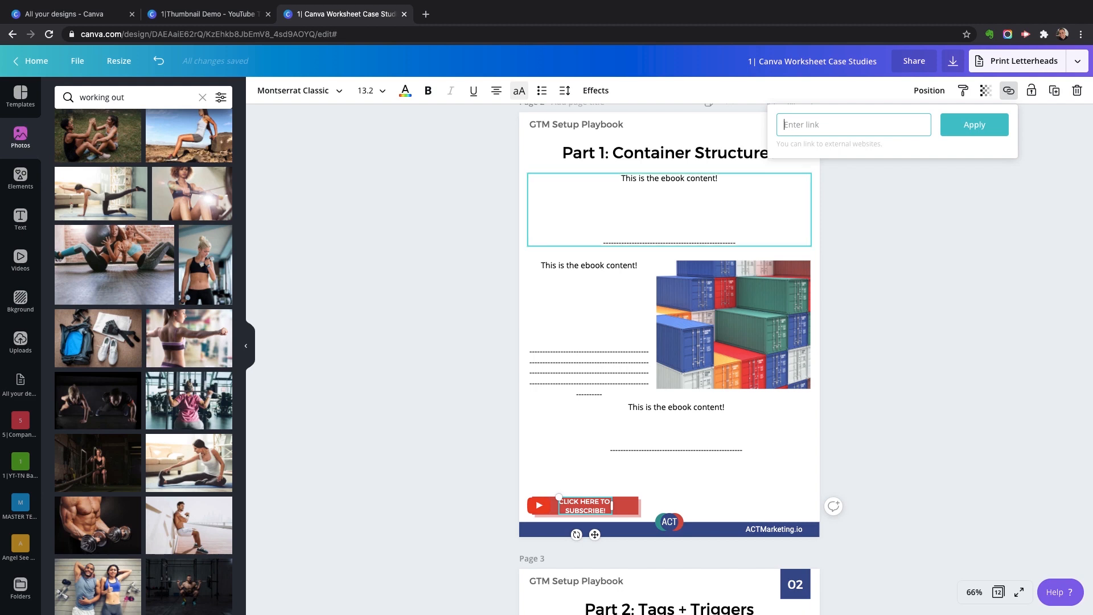
left_click(911, 296)
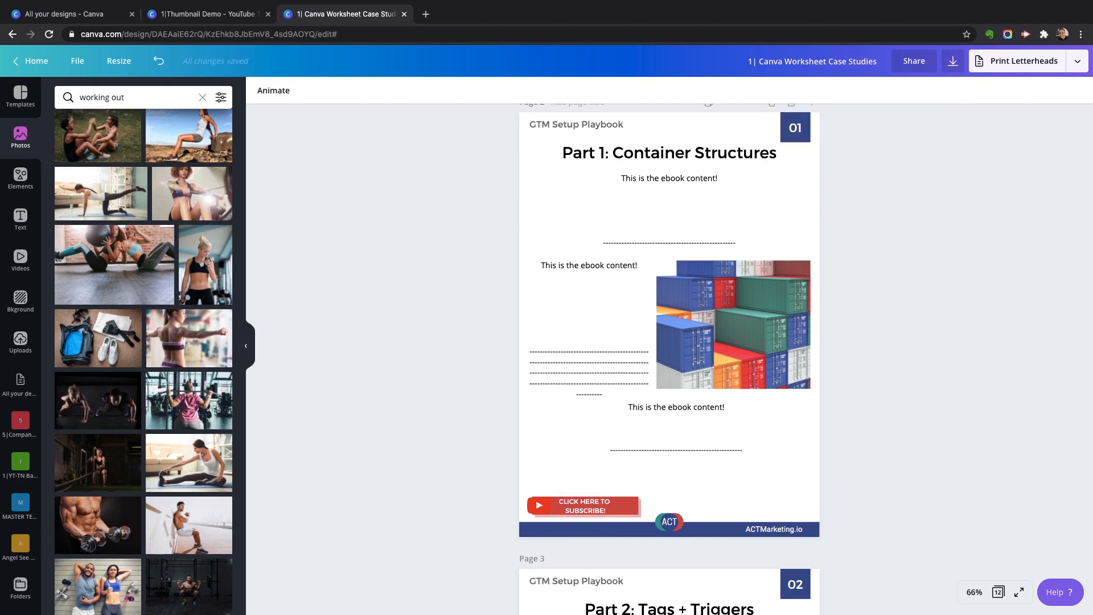
scroll(669, 359, "down", 8)
scroll(670, 359, "down", 1)
scroll(669, 359, "up", 1)
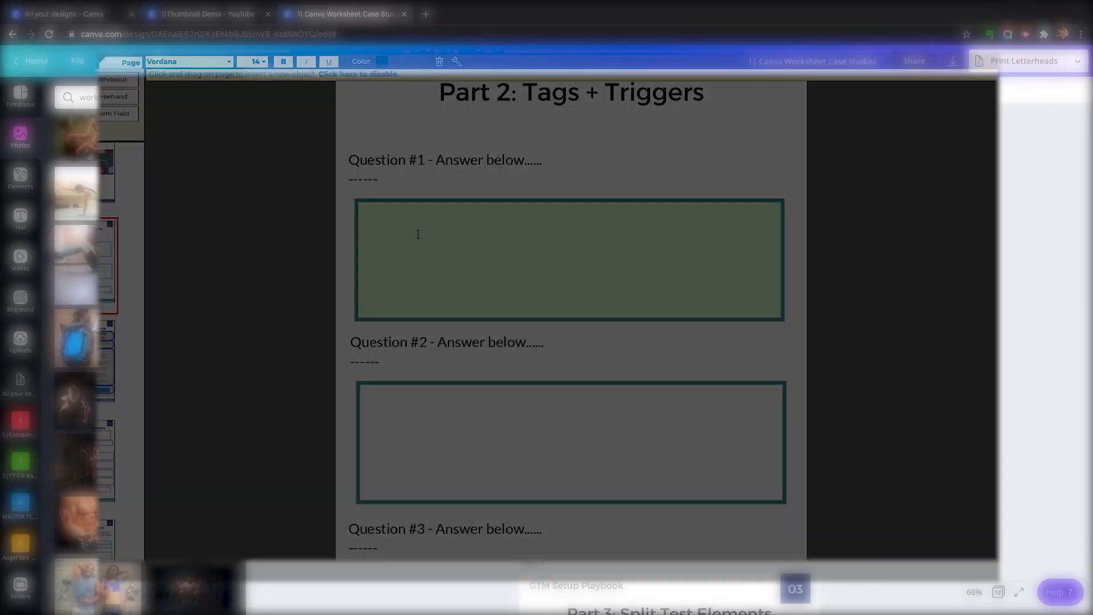
Try to draw a small form field inside the Question #1 answer box in the PDF editor, and stop inserting fields
left_click_drag(364, 211, 483, 246)
left_click(473, 313)
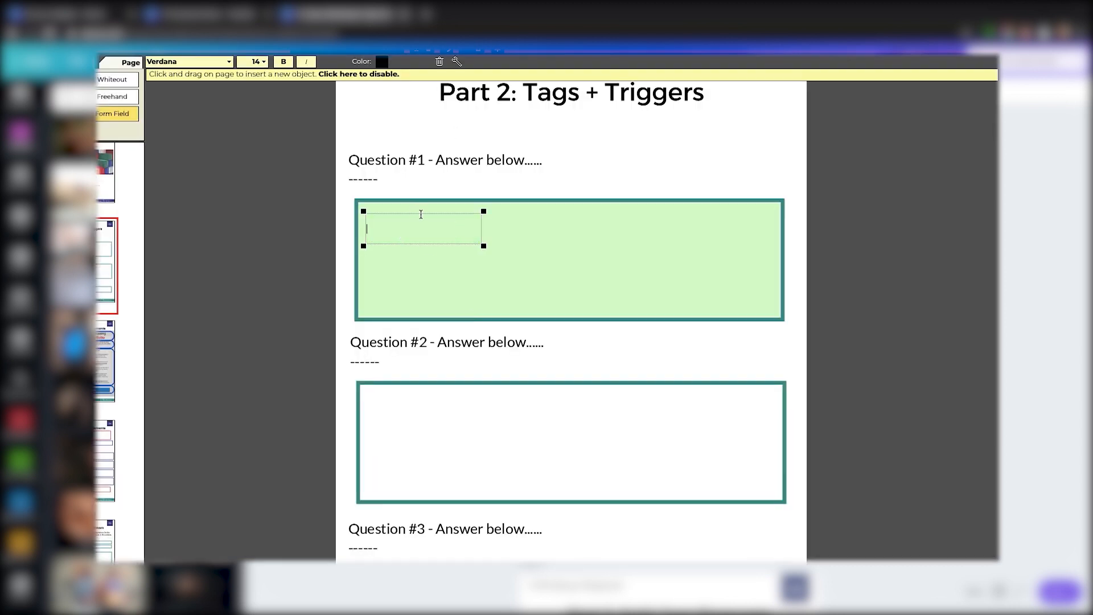
left_click(359, 74)
left_click(366, 198)
left_click(303, 200)
scroll(303, 200, "up", 1)
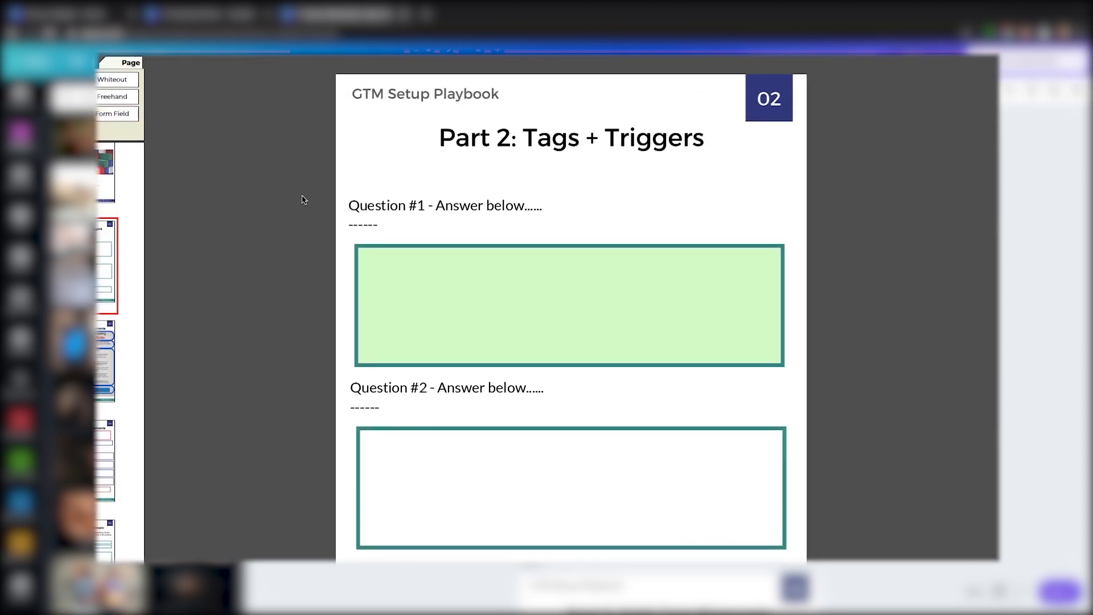
Enter the sample answer "jka" in the Question #1 form field on the Part 2: Tags + Triggers page
left_click(364, 251)
type("jka")
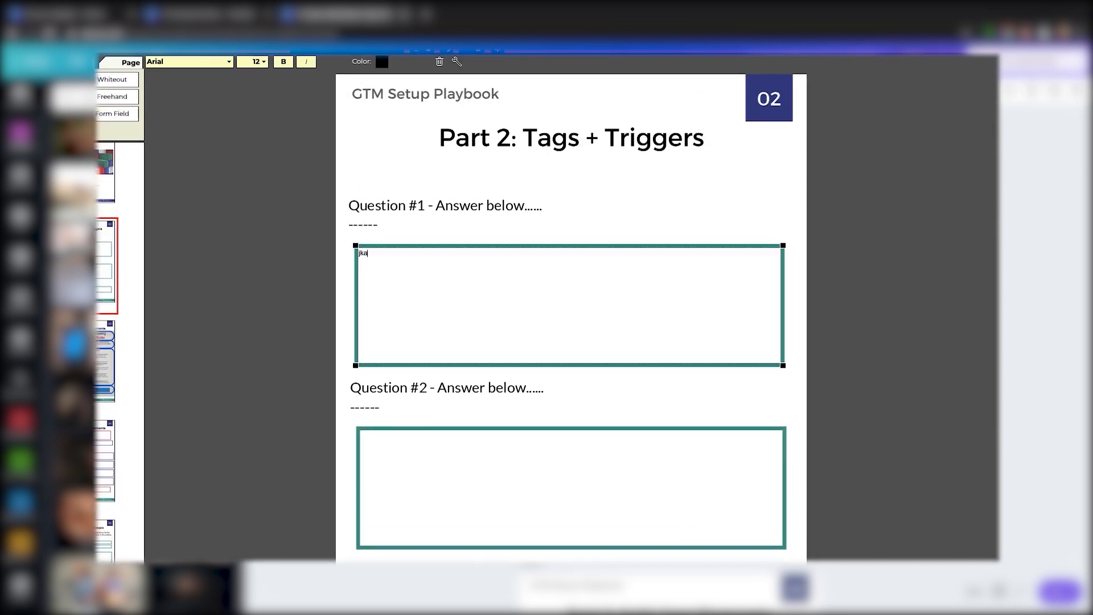
Fill the Question #1 form field with several lines of sample text such as "sdfsdfsd" and "sdasdasd"
type("sdfsdfsd")
key("Return")
type("sdasdasd")
key("Return")
type("sdasdasd")
key("Return")
type("sdasdasdasdasd")
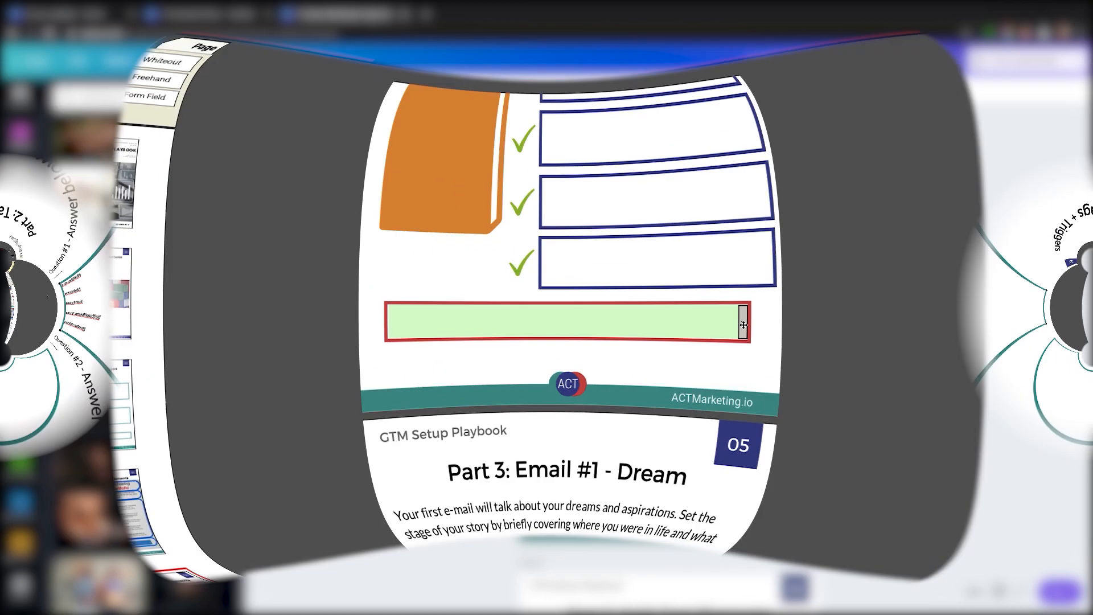
Expand the green drop-down field below the checklist on the Split Test Elements page to check its choices
left_click(767, 326)
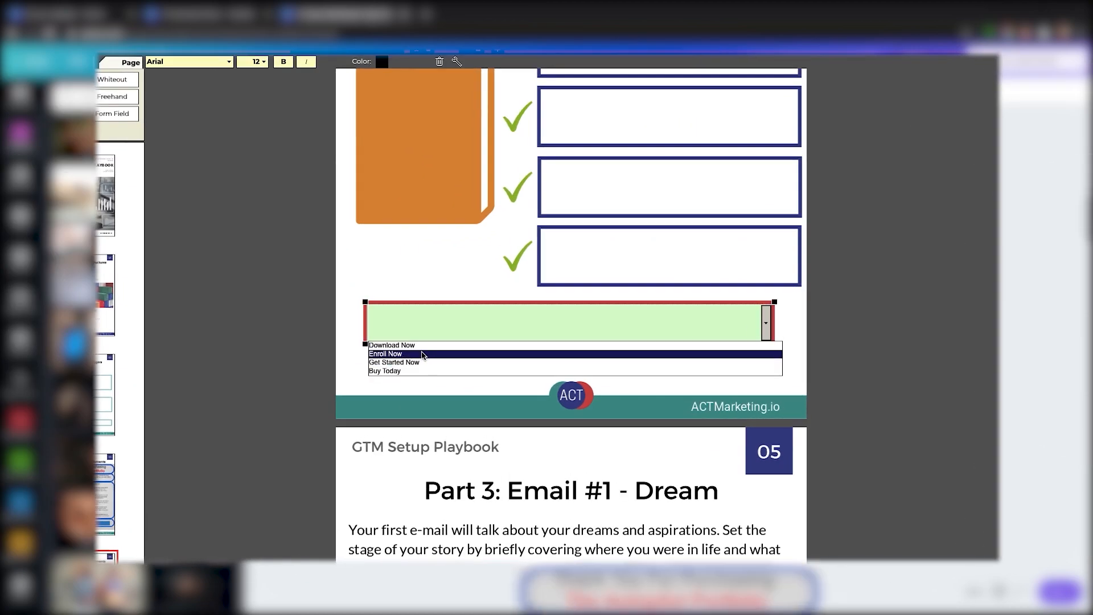
scroll(669, 342, "down", 10)
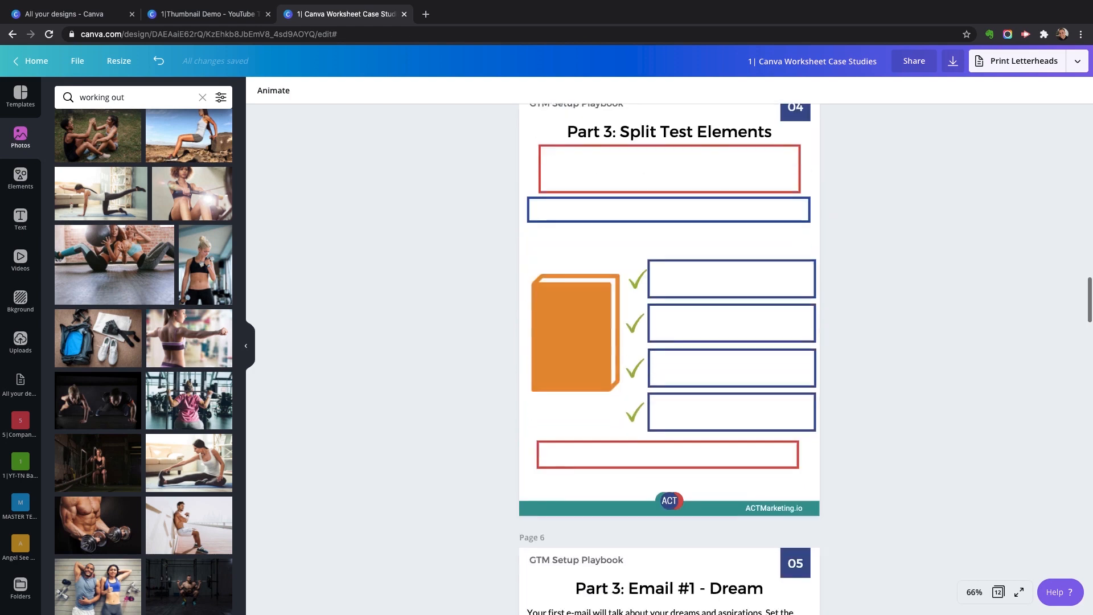
Review the Canva worksheet's pages from Split Test Elements down to UTM Standards and back up to the cover
scroll(670, 359, "down", 5)
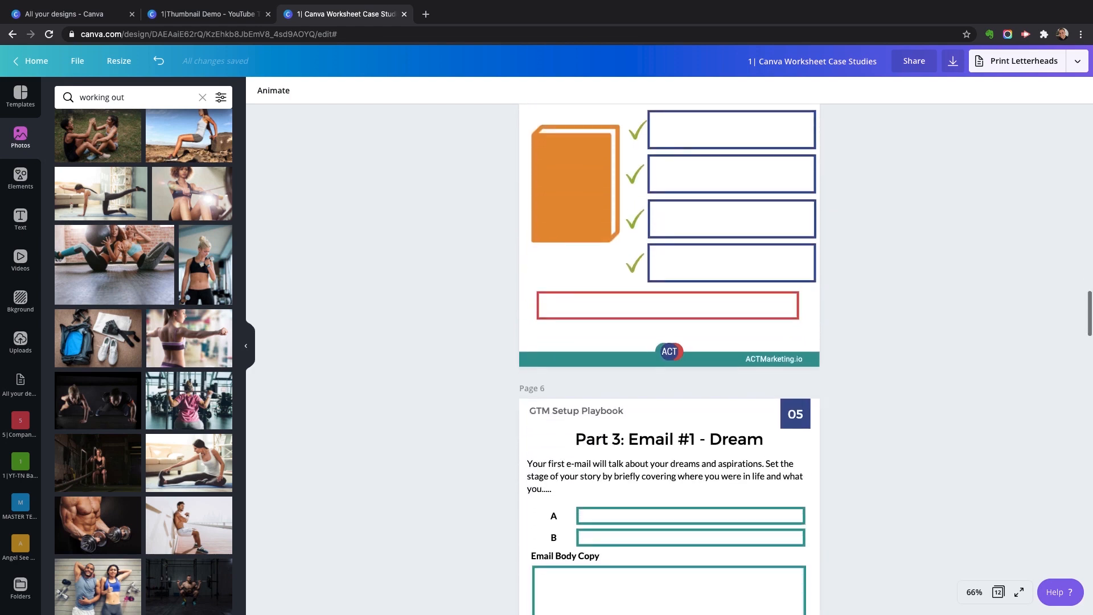
scroll(669, 358, "down", 1)
scroll(670, 359, "down", 12)
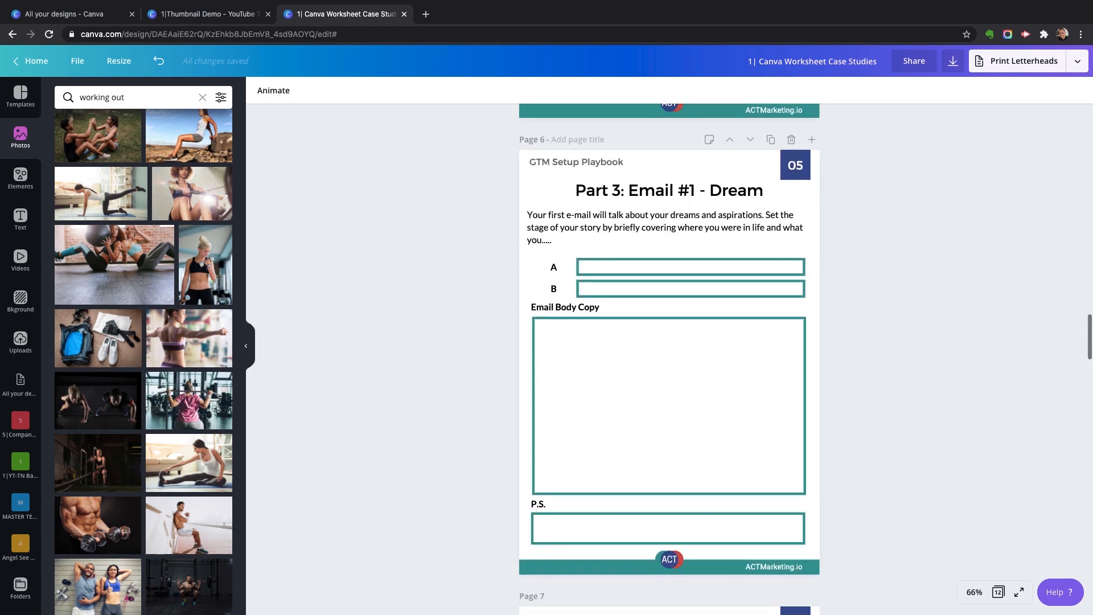
scroll(670, 359, "down", 13)
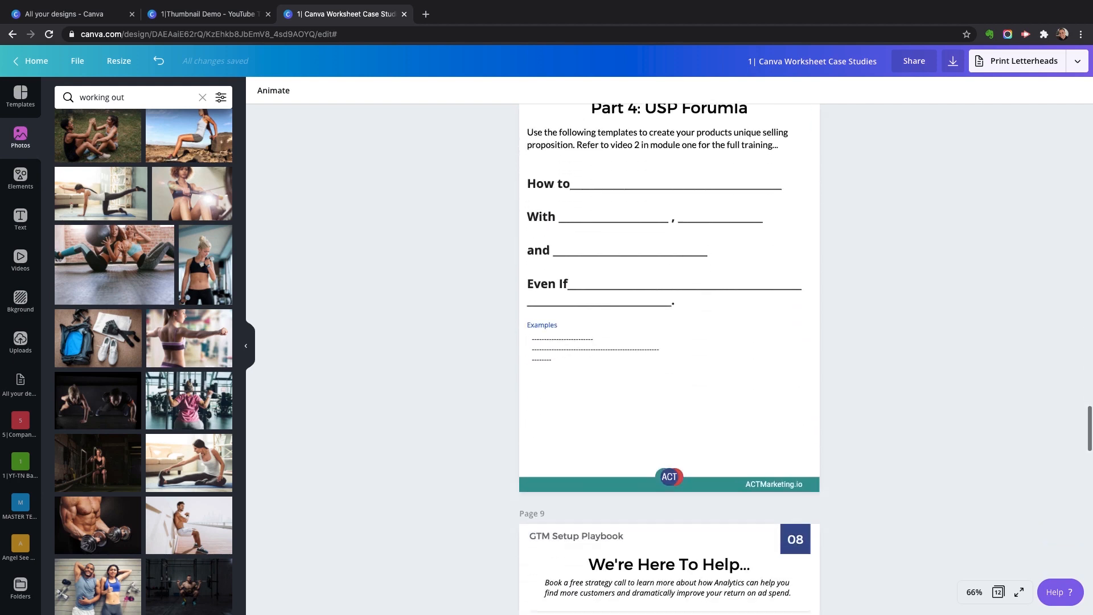
scroll(670, 359, "down", 8)
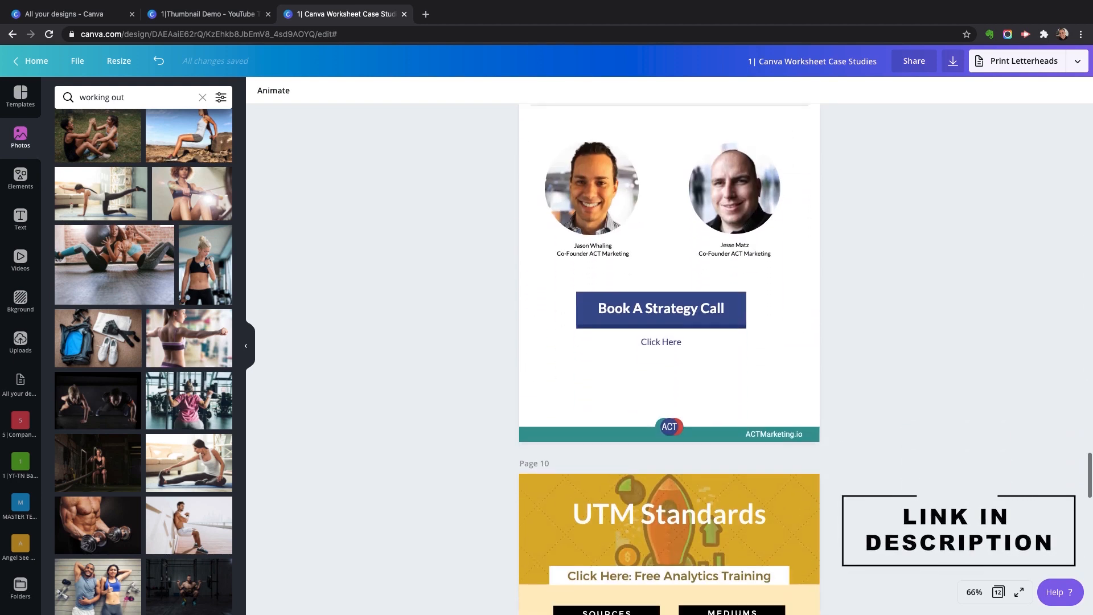
scroll(670, 358, "up", 18)
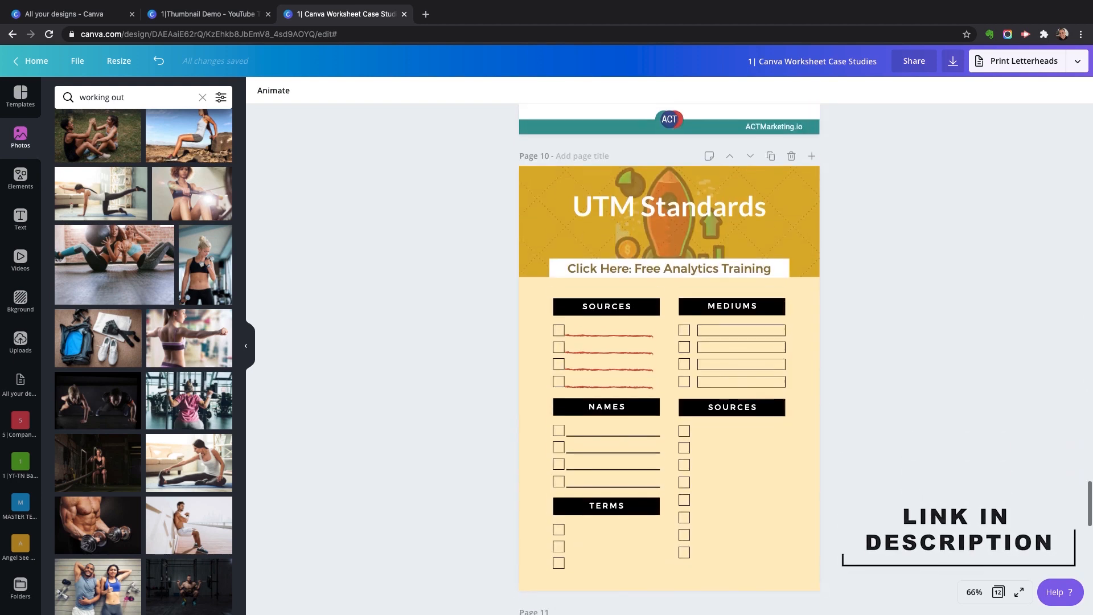
scroll(669, 359, "up", 12)
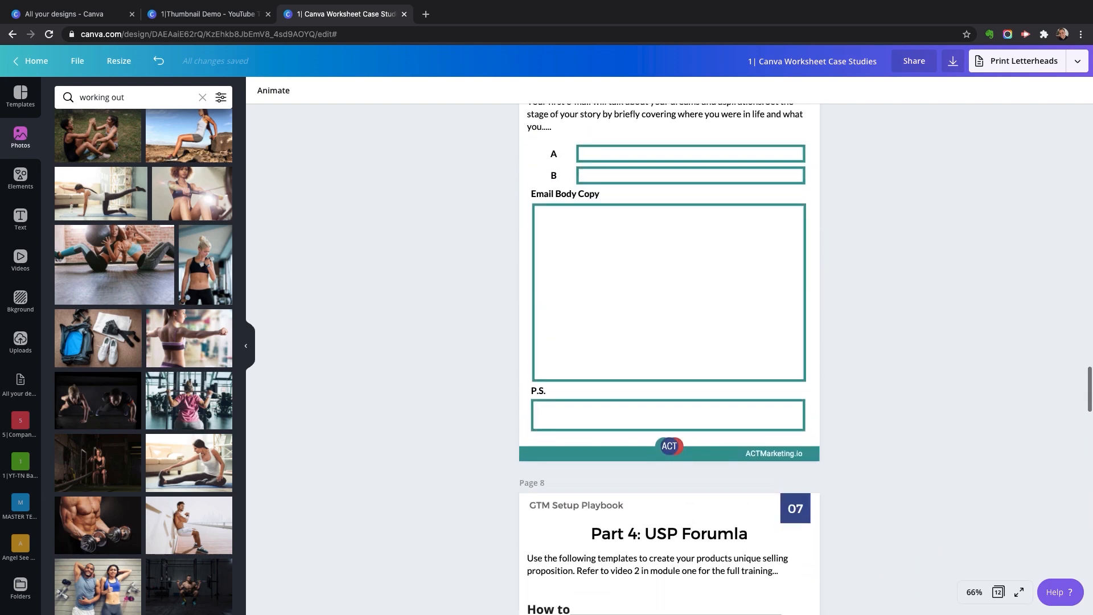
scroll(669, 358, "up", 2)
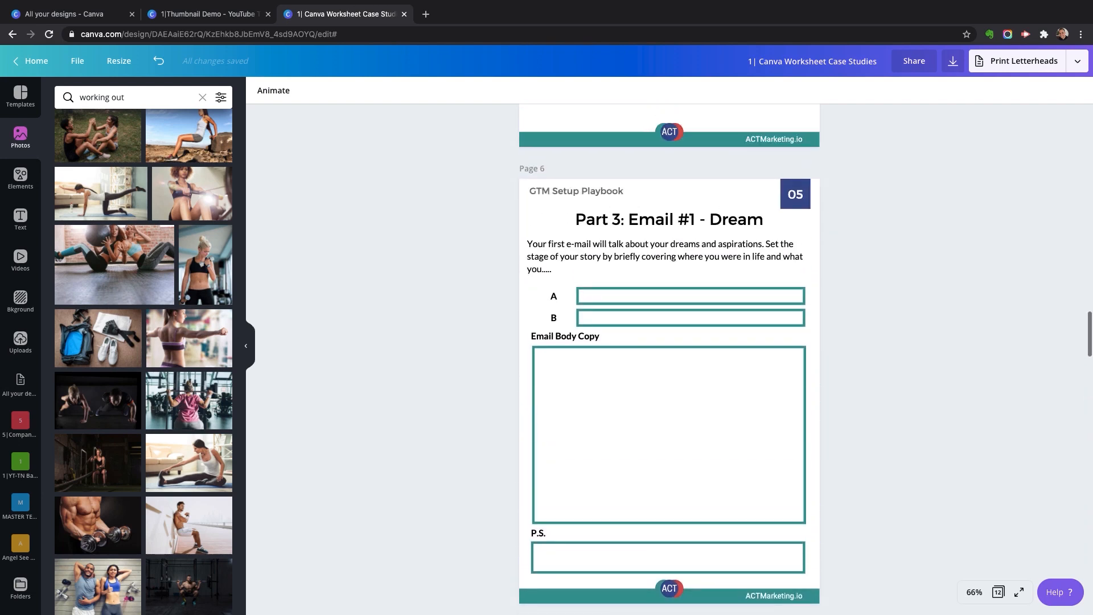
scroll(670, 359, "up", 4)
scroll(669, 359, "up", 12)
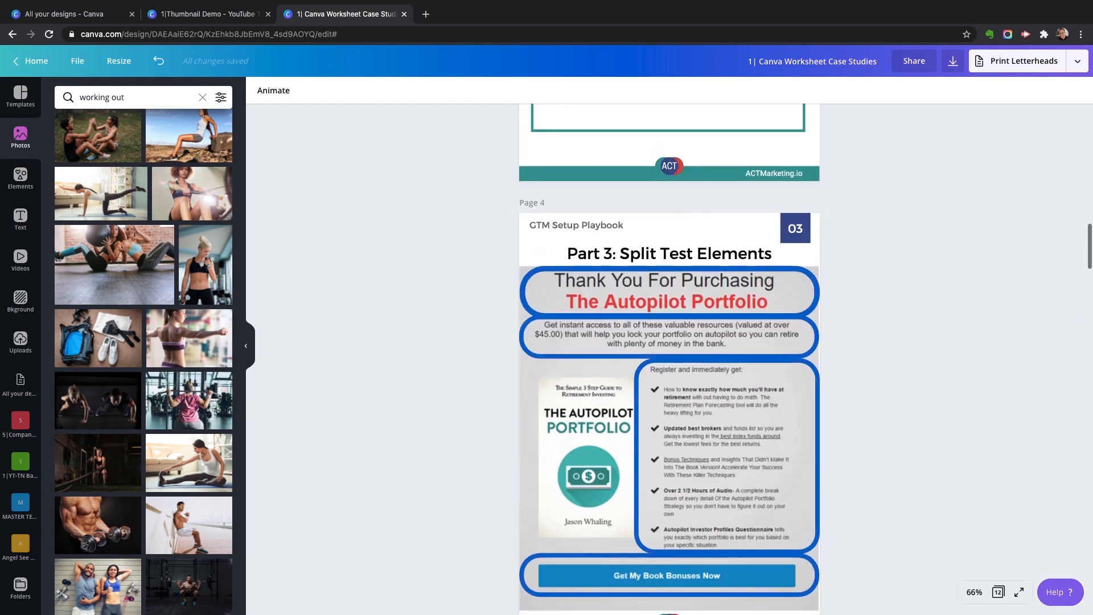
scroll(669, 359, "up", 12)
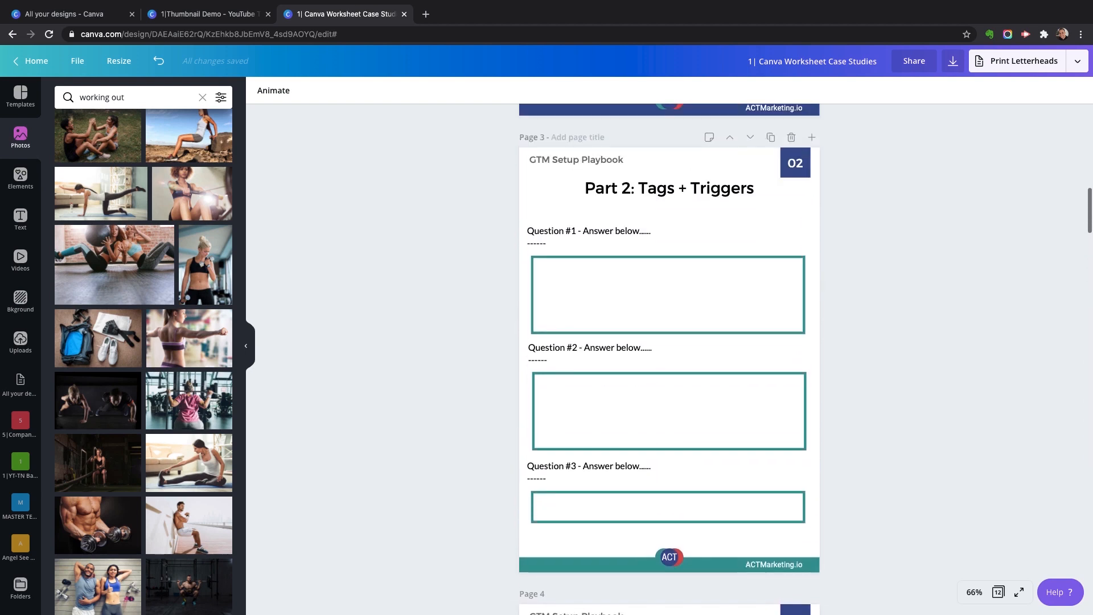
scroll(670, 359, "up", 6)
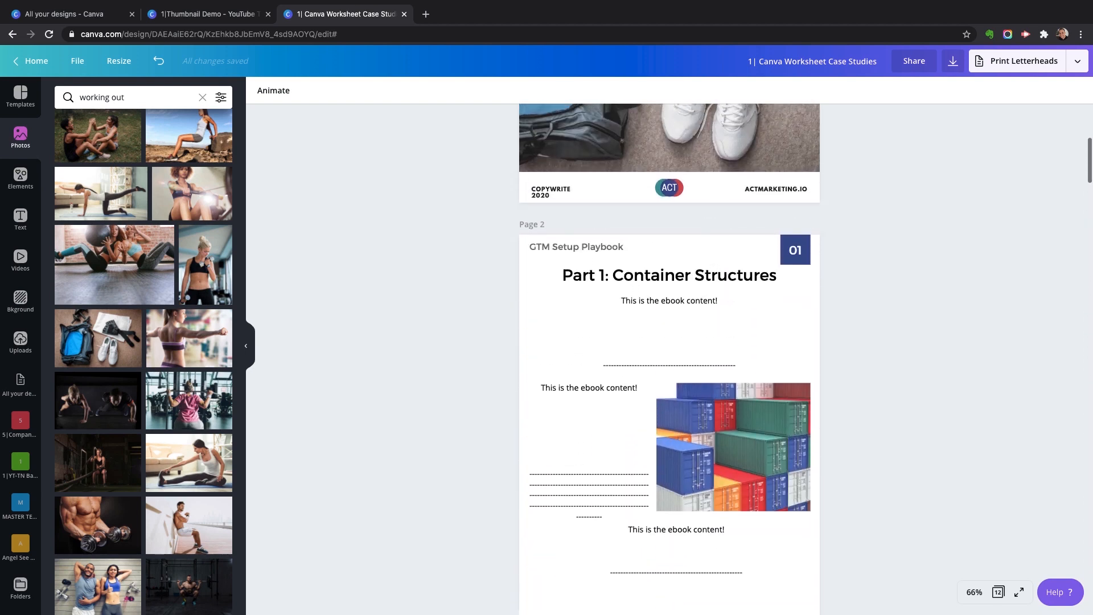
scroll(669, 359, "up", 3)
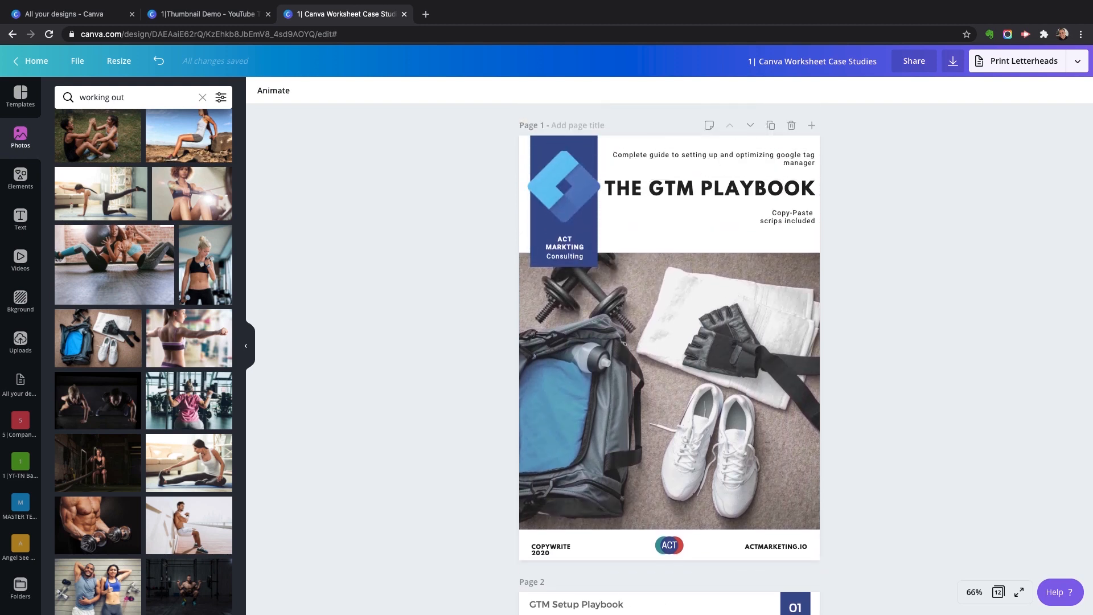
Switch to the Thumbnail Demo design and search the elements for "laptop" with blank page 3 in view
left_click(207, 14)
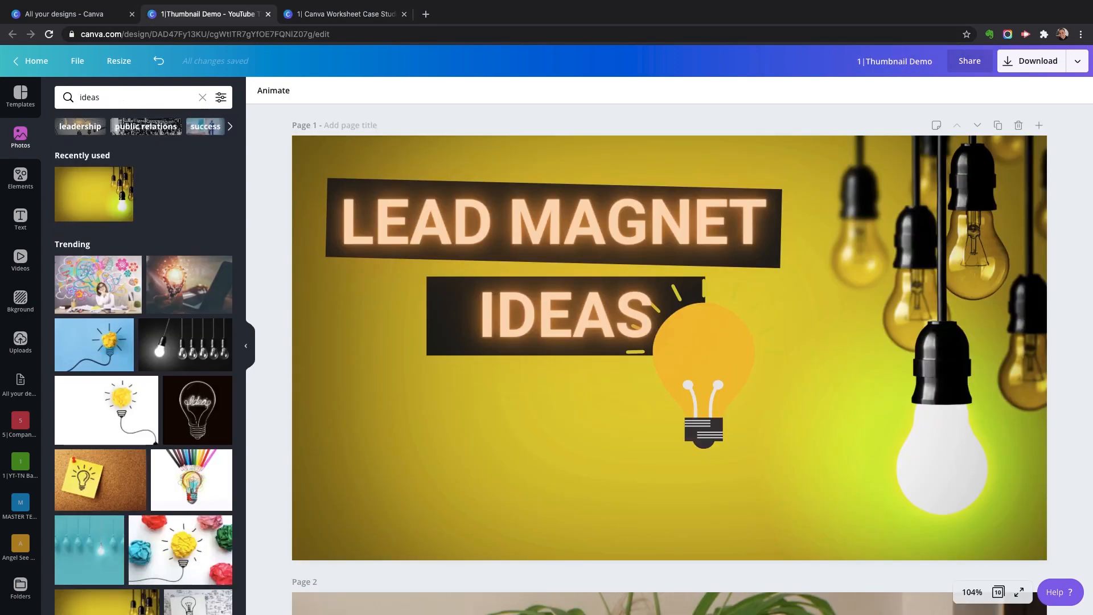
scroll(670, 358, "down", 8)
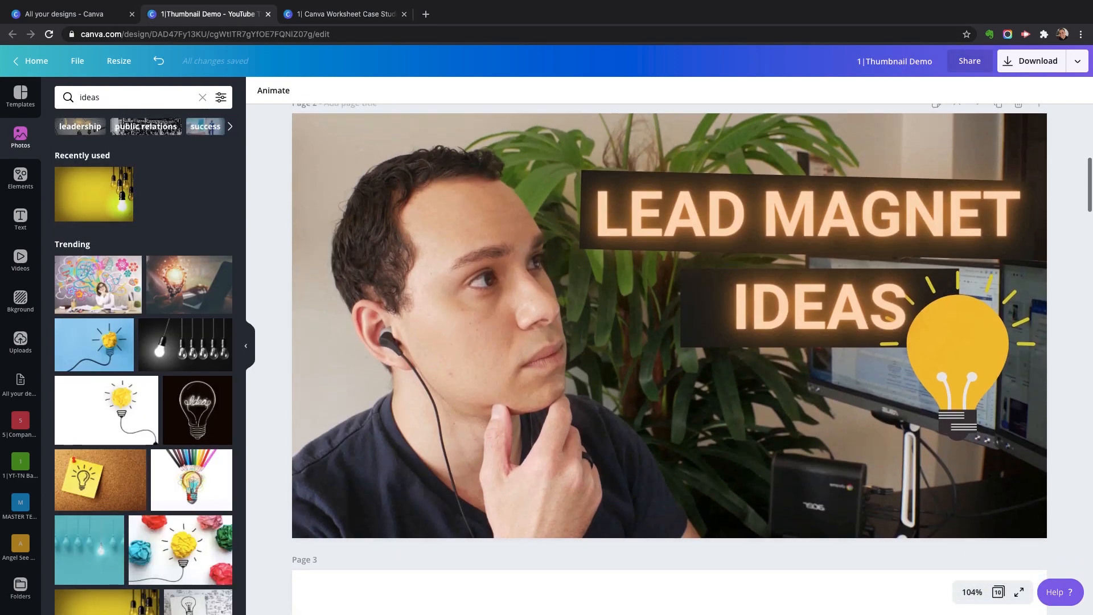
scroll(670, 336, "down", 7)
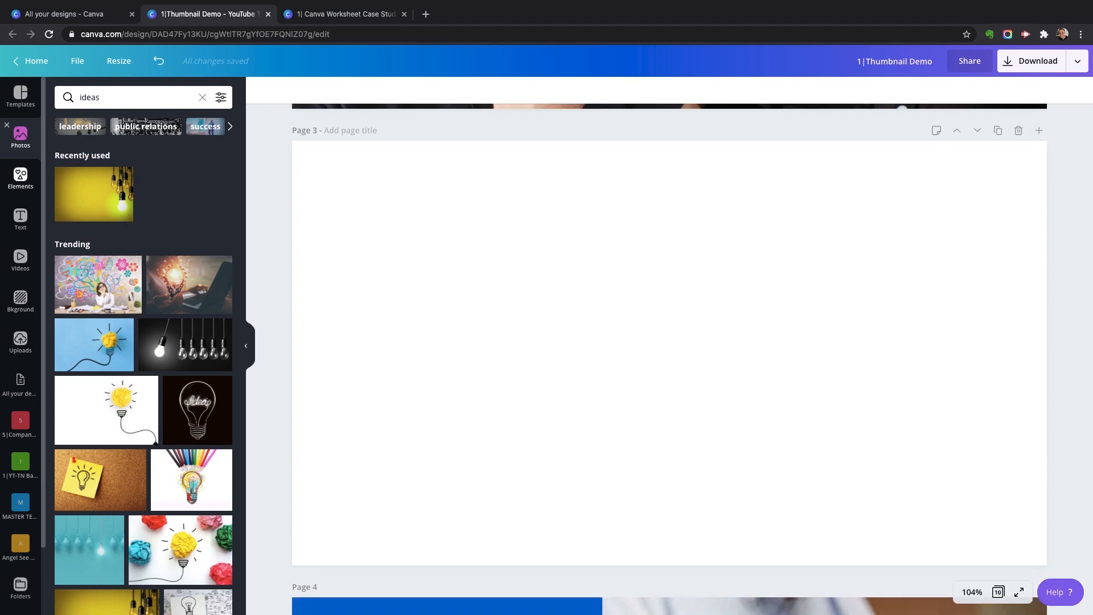
left_click(21, 178)
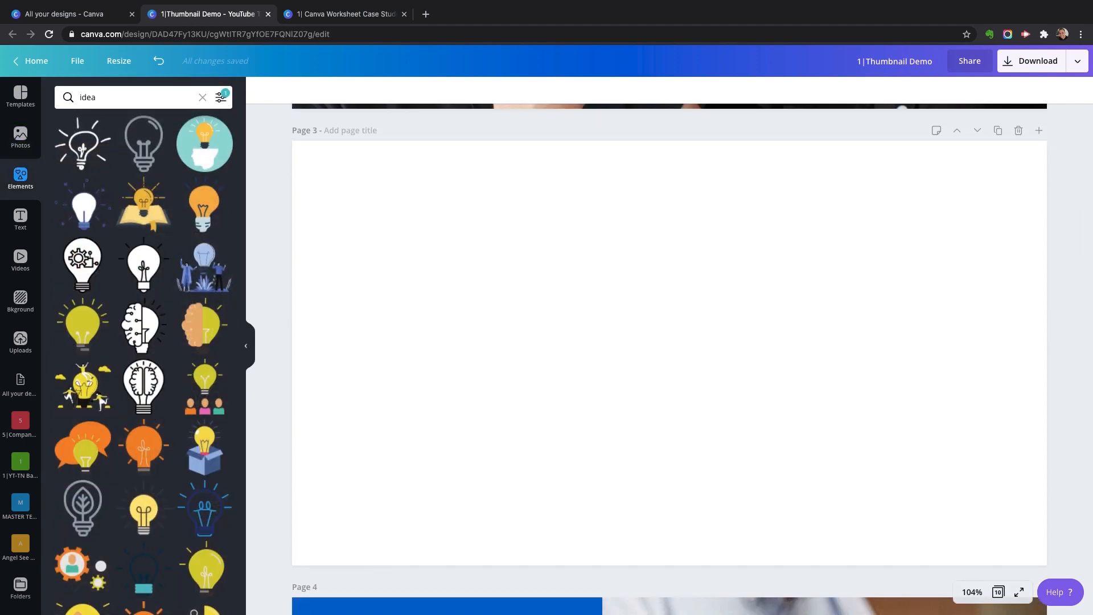
double_click(88, 98)
type("laptop")
key("Return")
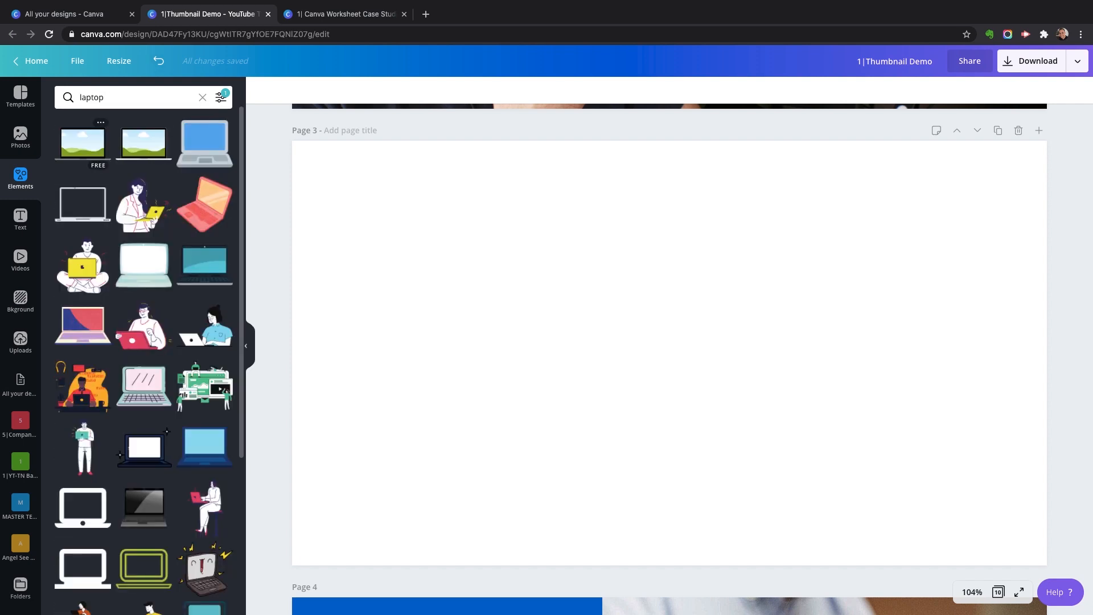
Add the black laptop frame with the landscape placeholder to page 3 and enlarge it to nearly fill the page
left_click(82, 143)
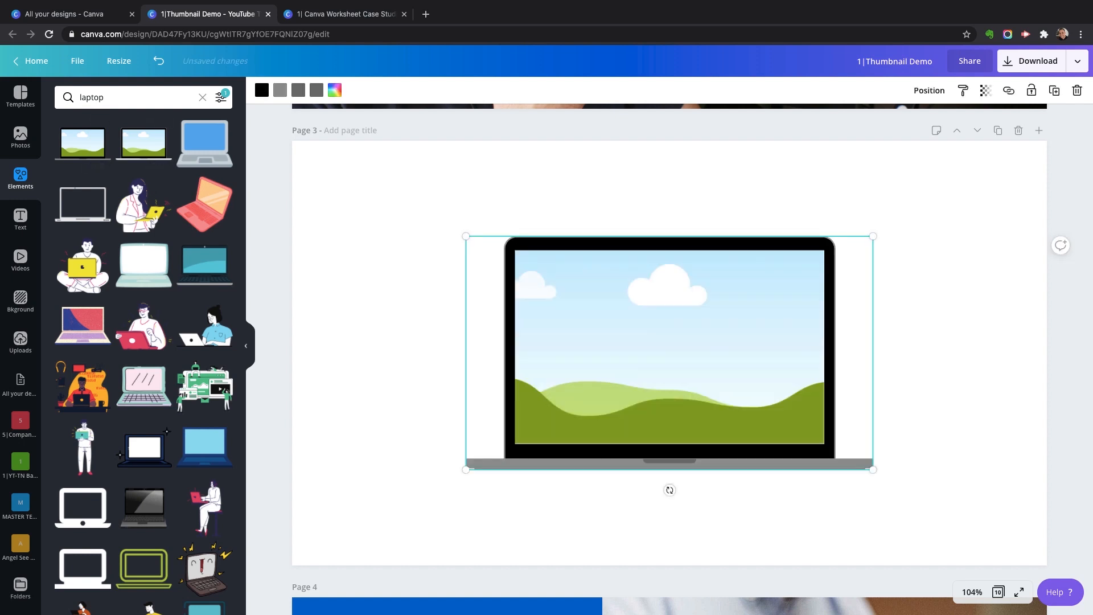
left_click_drag(465, 236, 300, 142)
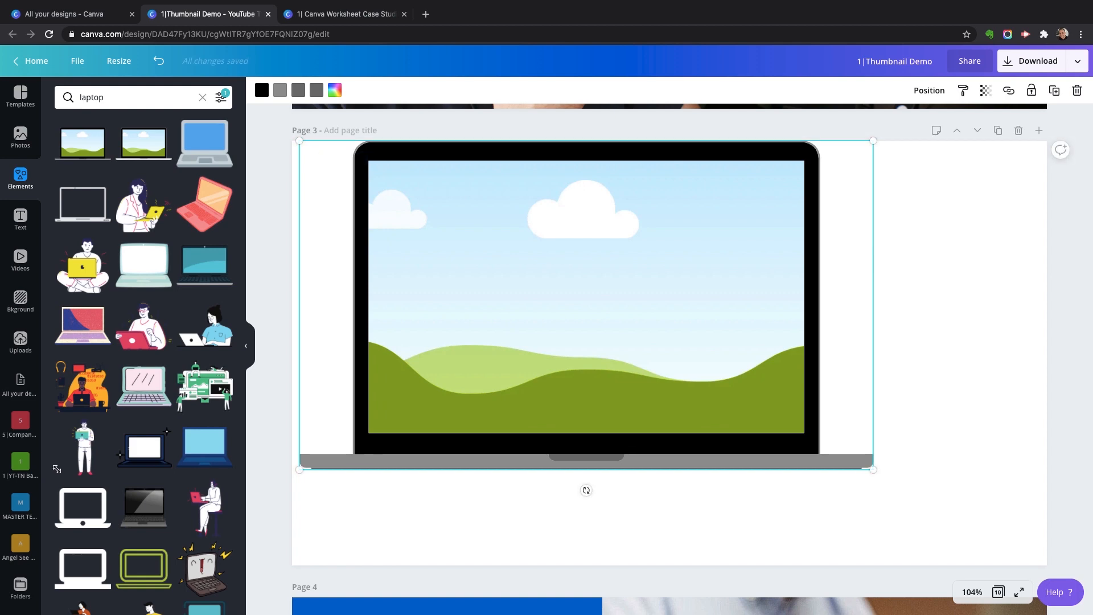
left_click_drag(873, 470, 1039, 565)
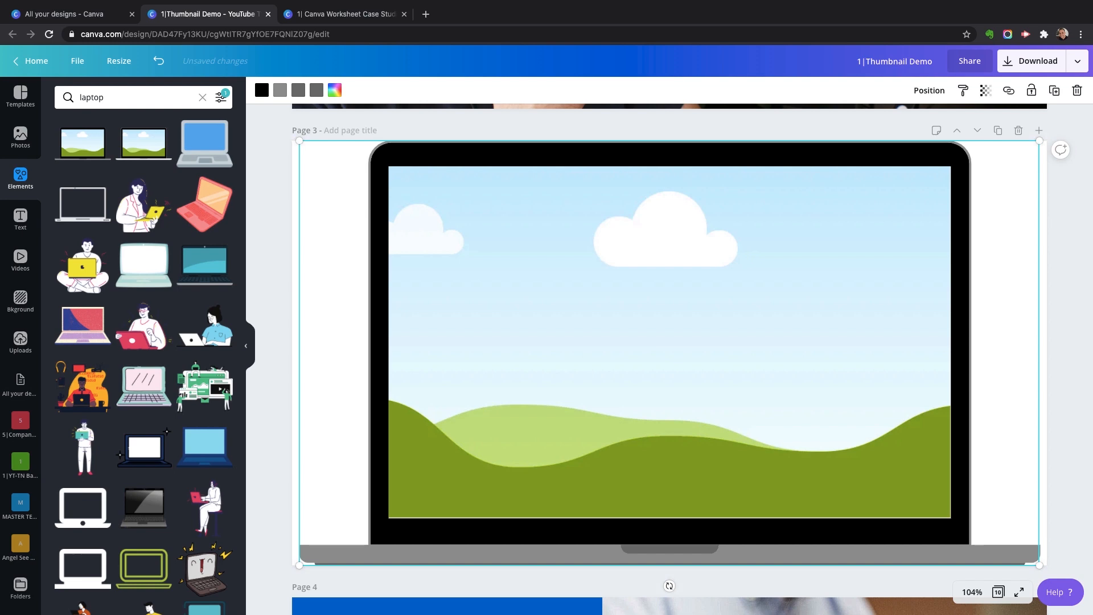
key("Escape")
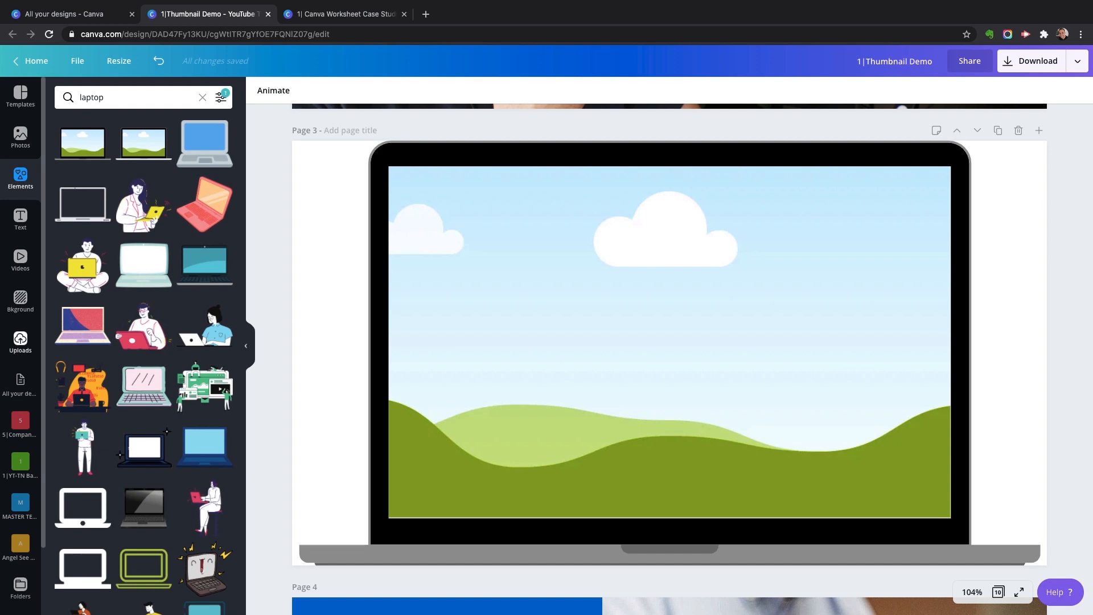
Fill the laptop frame with the uploaded ACT Marketing image, trying the channel analytics screenshot in between
left_click(20, 343)
left_click_drag(172, 535, 842, 403)
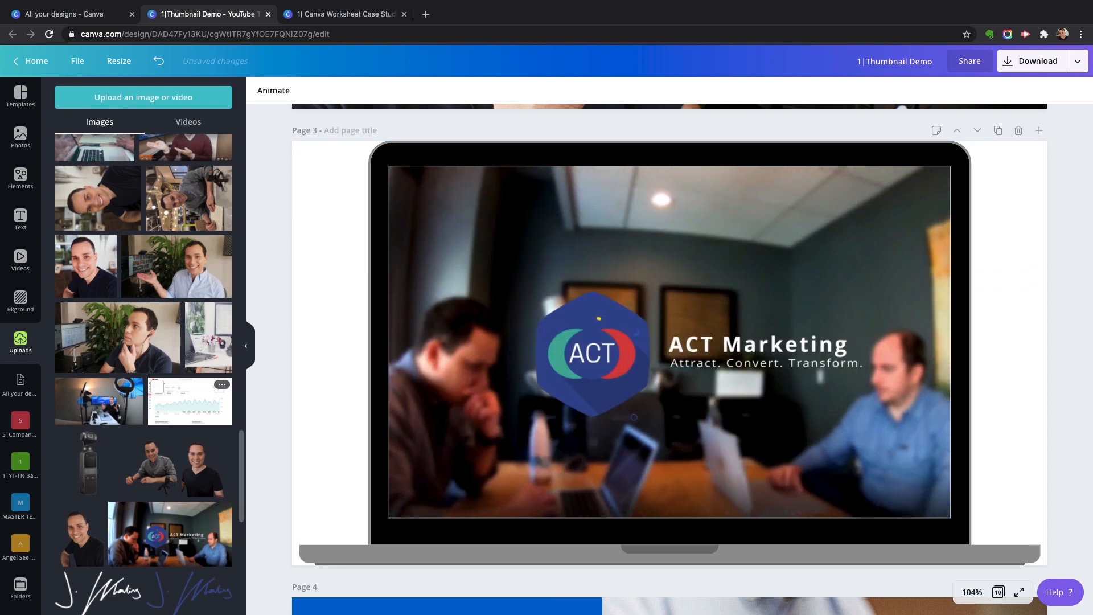
left_click_drag(192, 399, 635, 500)
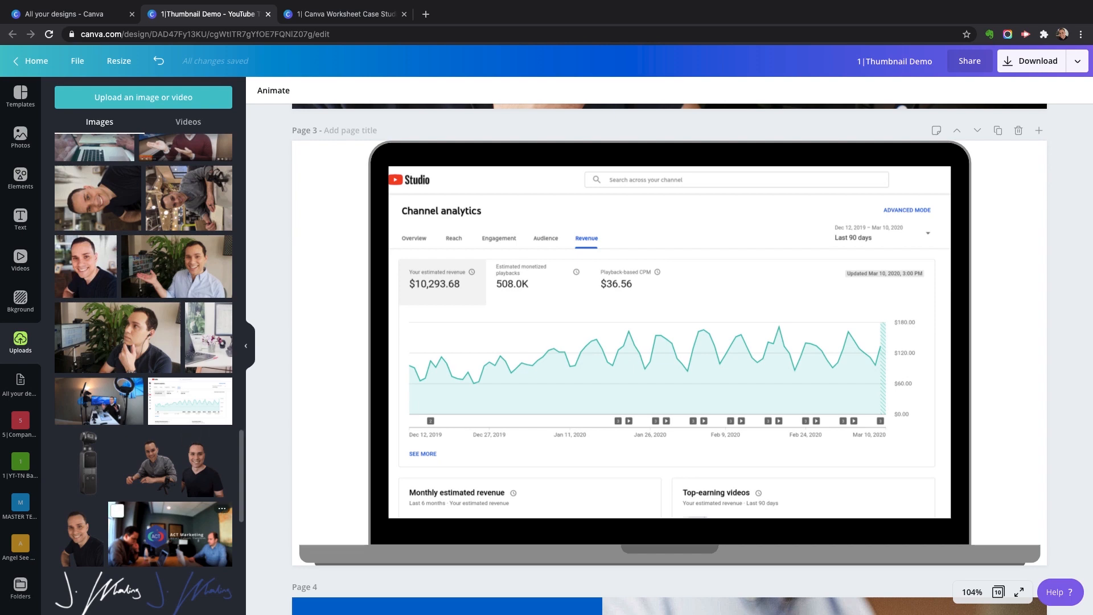
left_click_drag(170, 534, 634, 417)
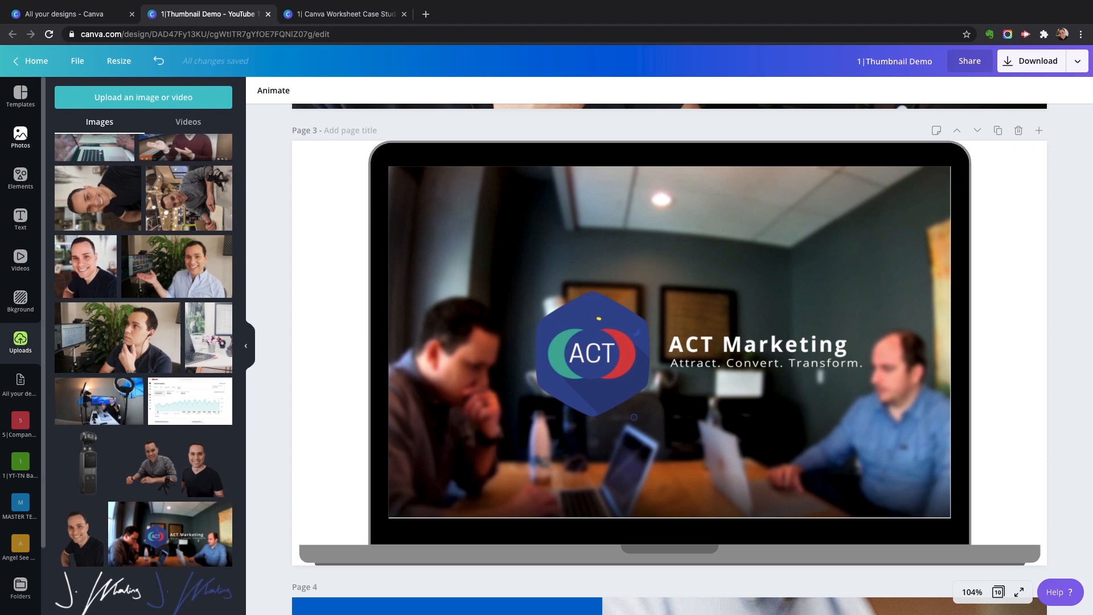
Search the elements for "tablet frame" and add the free black tablet frame over the laptop on page 3
left_click(20, 137)
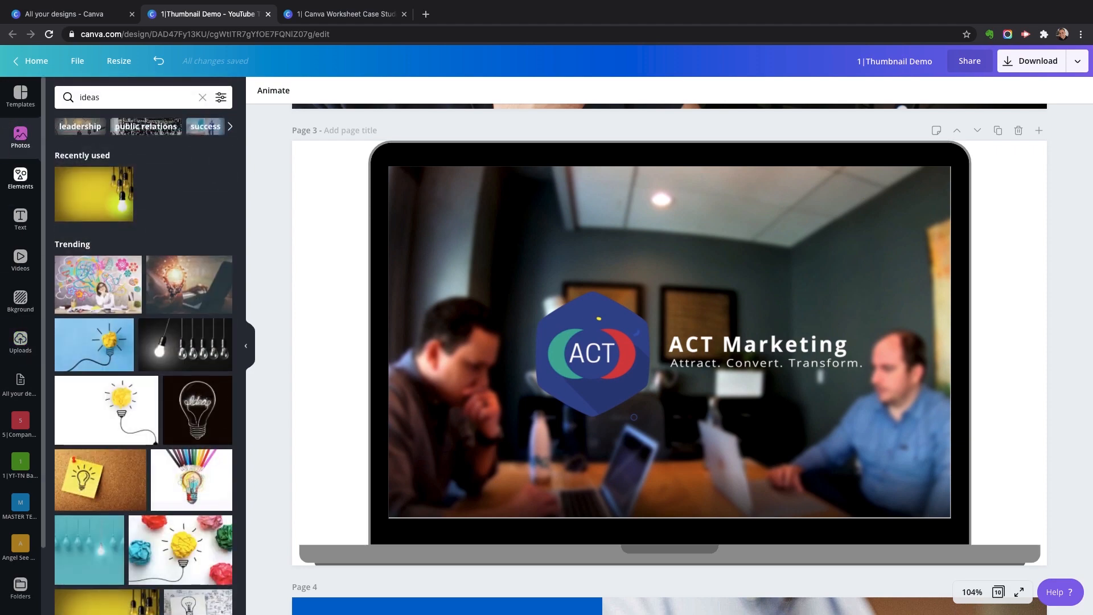
left_click(21, 177)
double_click(93, 97)
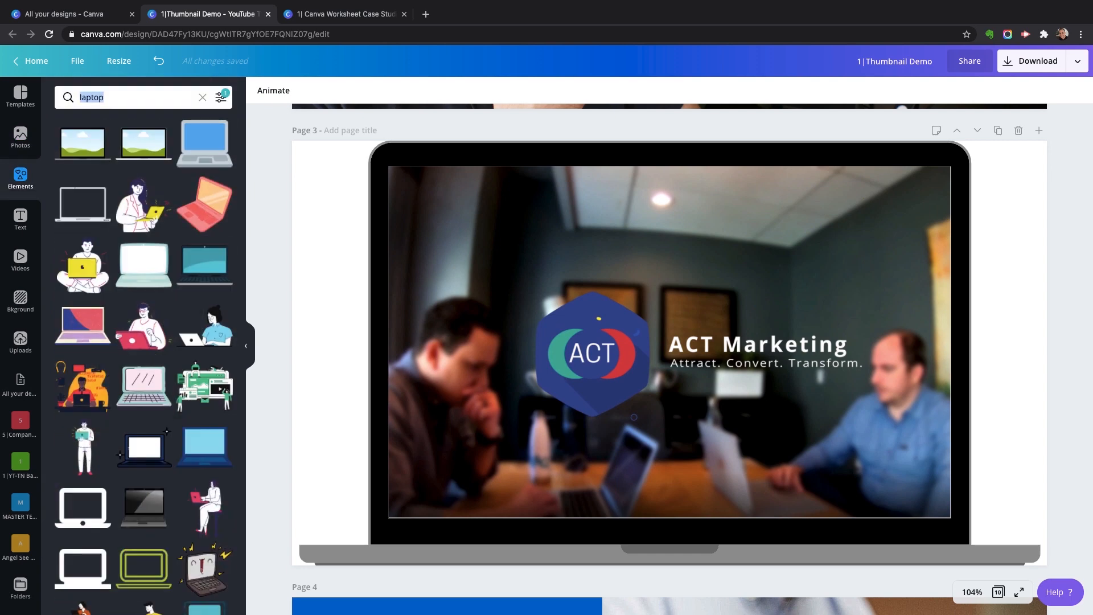
type("ipad")
key("Return")
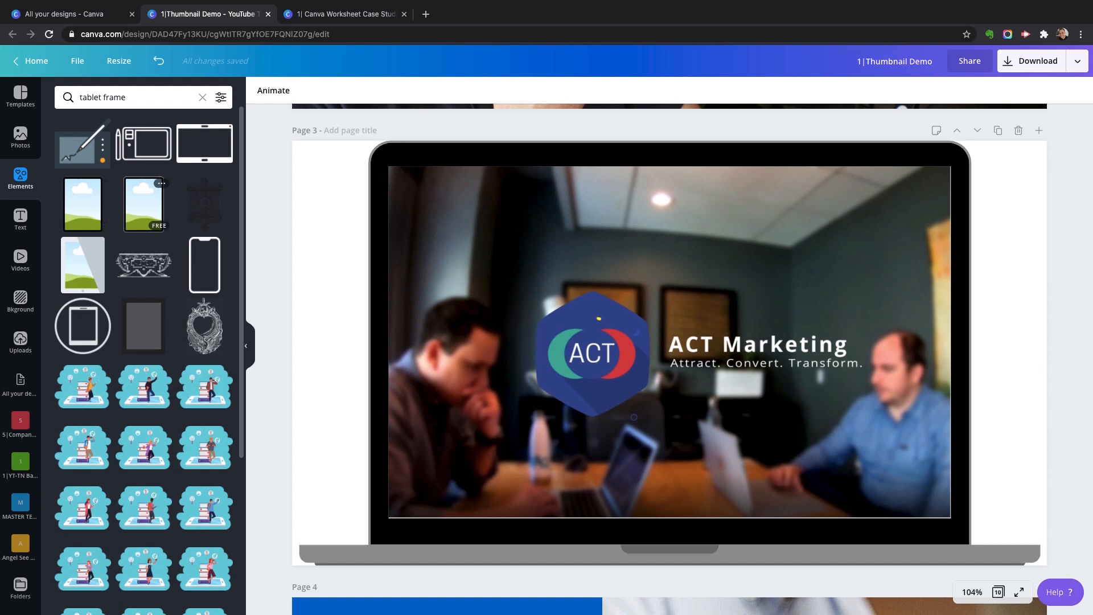
left_click(143, 203)
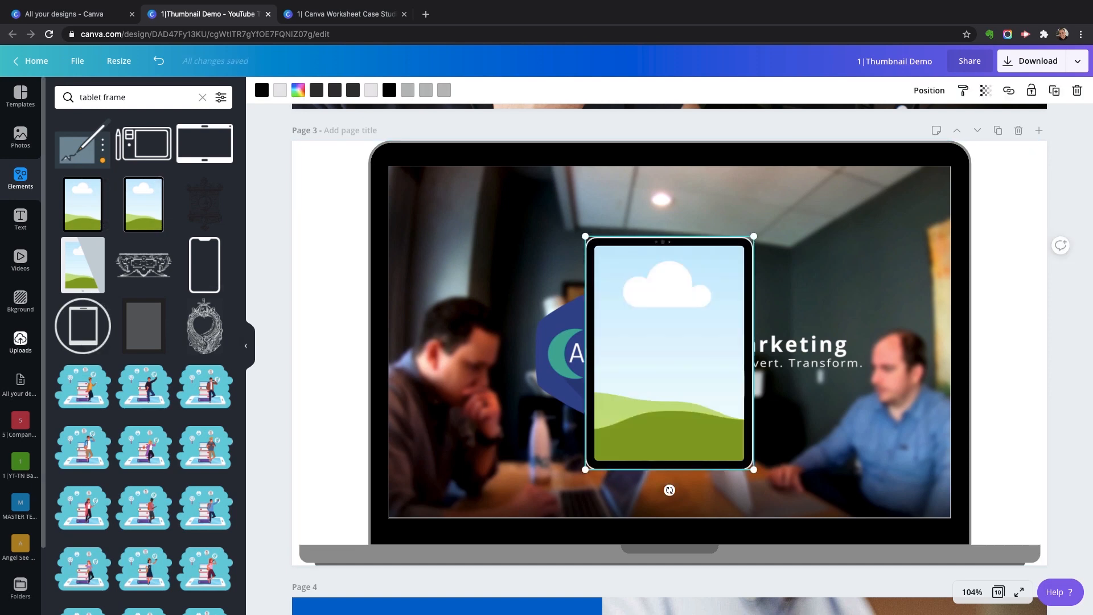
Fill the tablet frame with the uploaded desk photo with flowers and move it to the page's lower-right corner
left_click(21, 342)
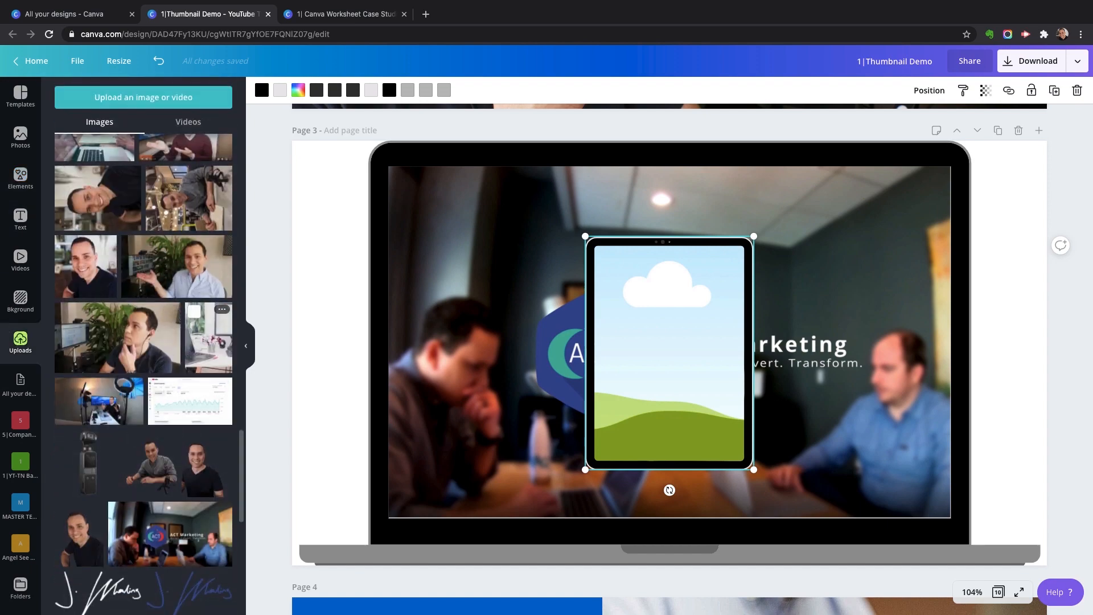
left_click_drag(208, 338, 731, 442)
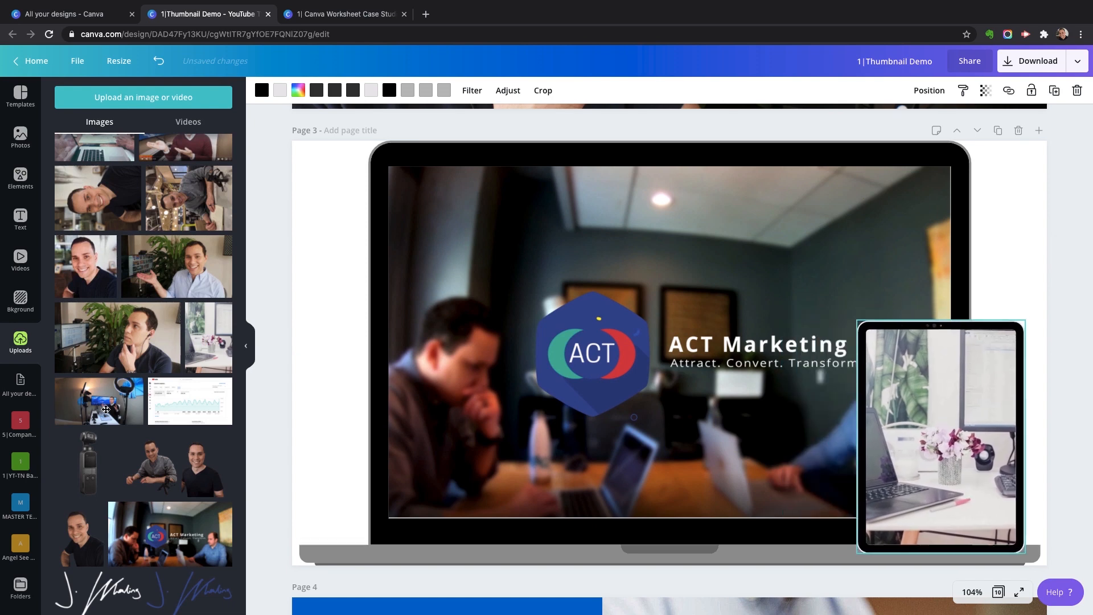
left_click_drag(932, 422, 932, 422)
Shrink the laptop mockup to about half the page width, centre it, and move the tablet to overlap its lower-right corner
left_click(786, 436)
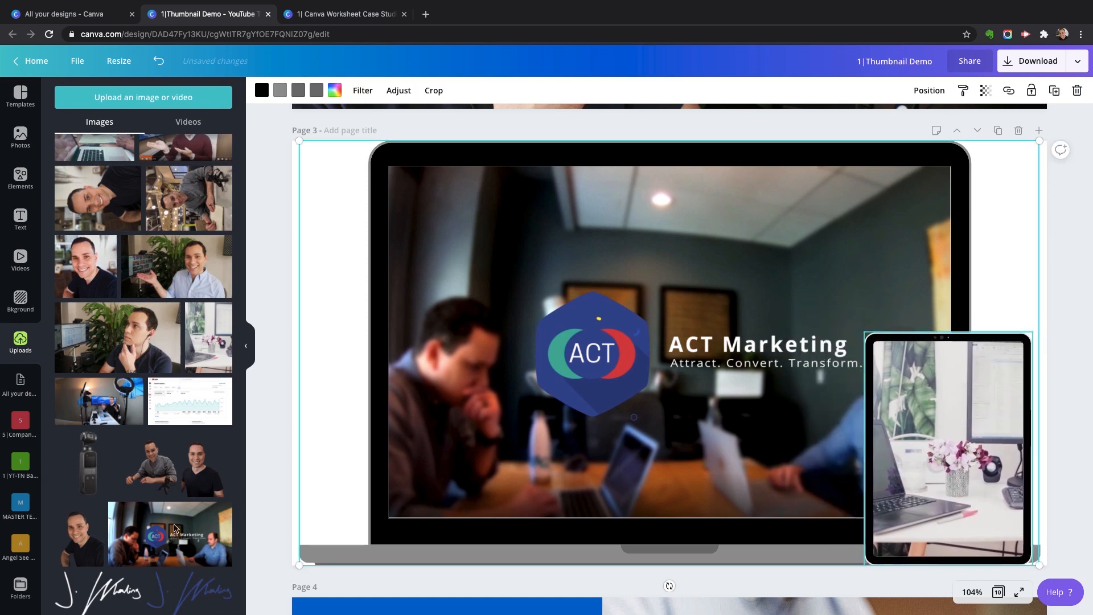
left_click_drag(1039, 565, 726, 385)
left_click_drag(513, 405, 615, 463)
left_click_drag(945, 450, 804, 412)
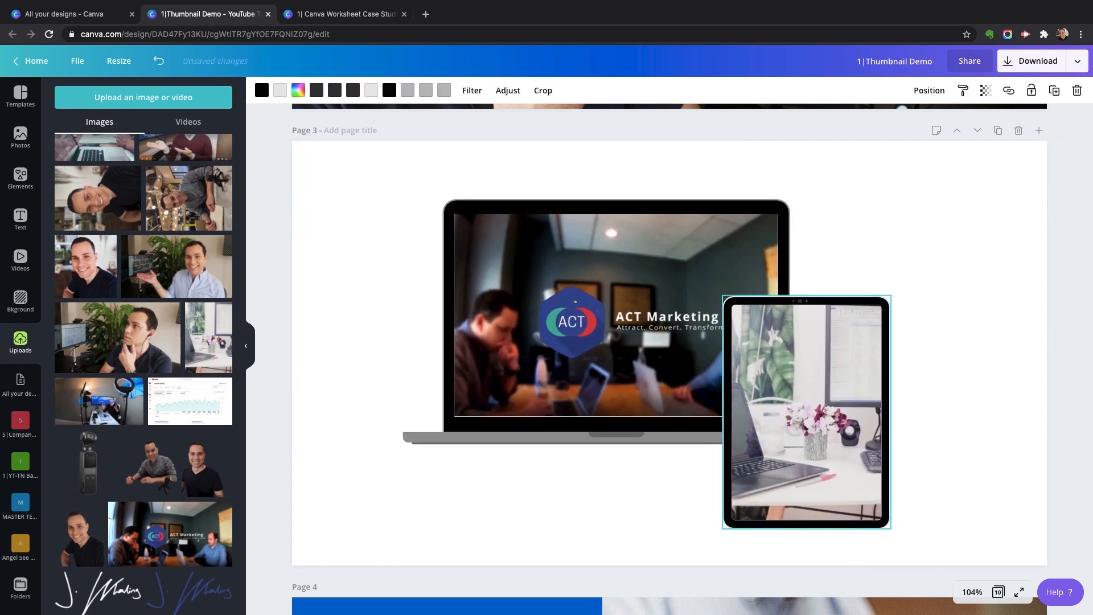
left_click(938, 330)
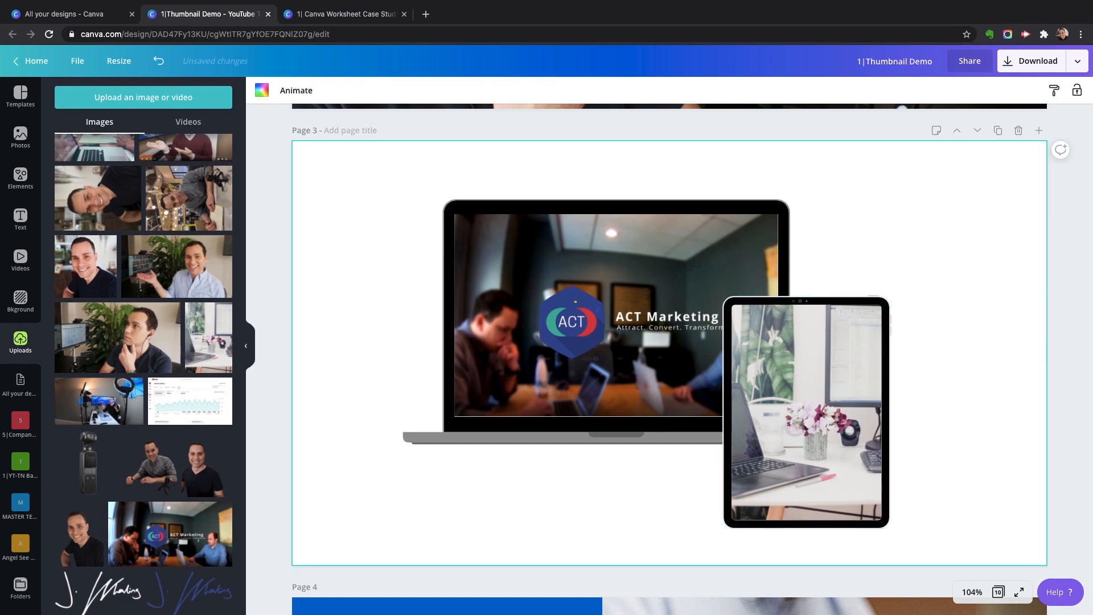